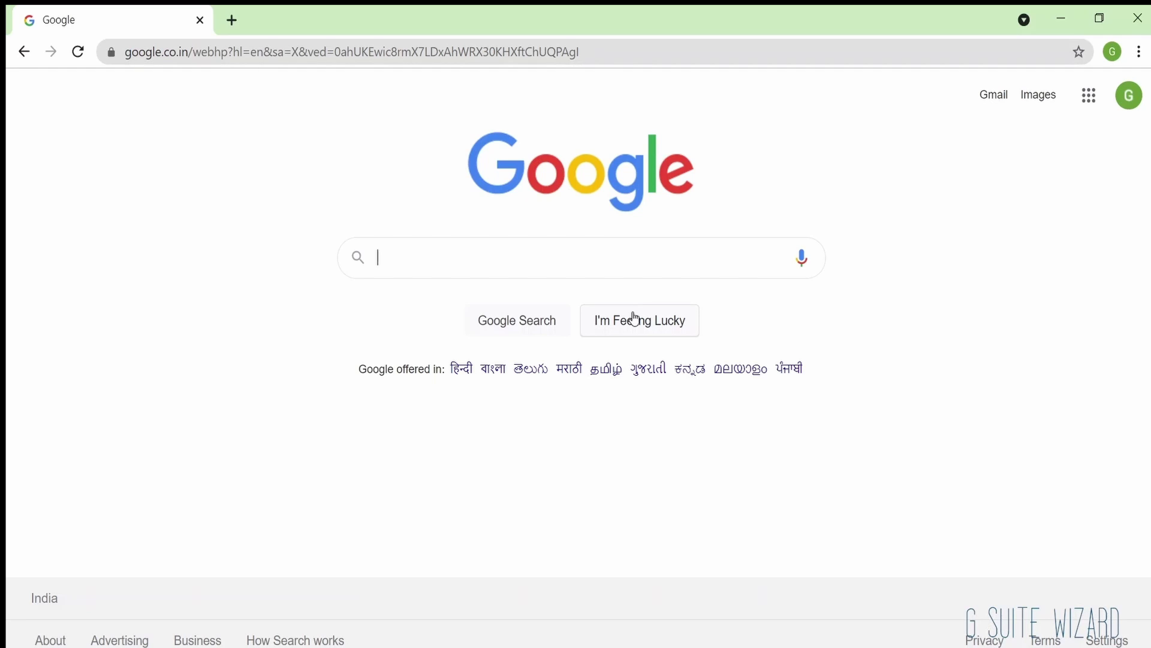
Step: Start adding another account from the avatar menu and bring up the Create account choices
{"action": "left_click", "coordinate": [1124, 105]}
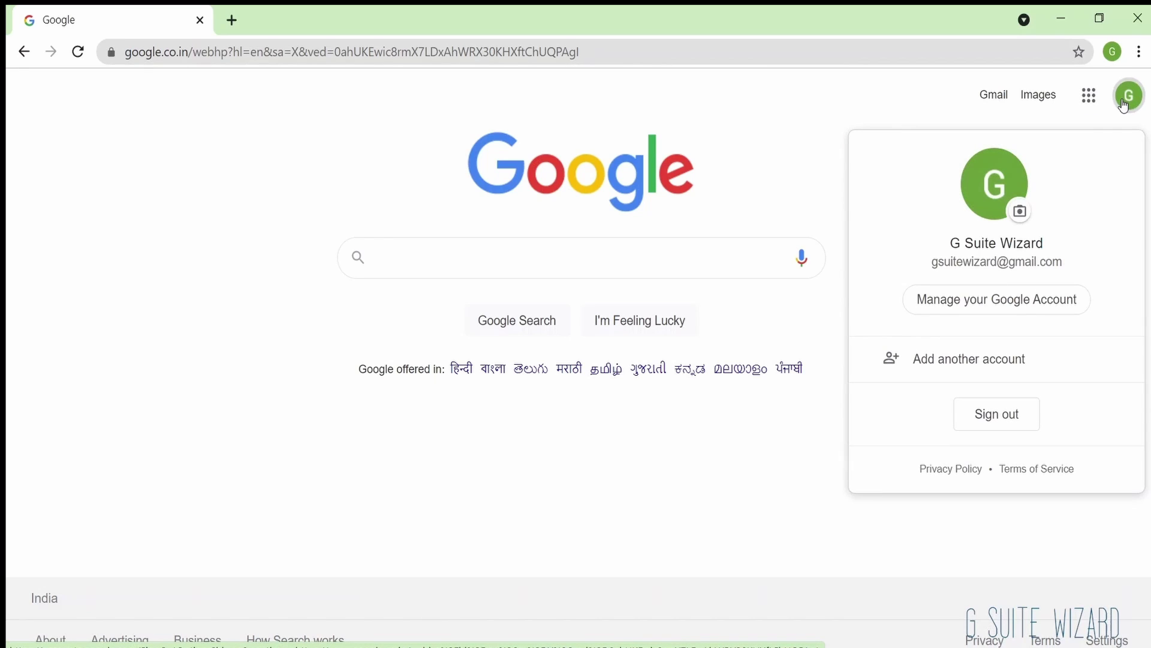
{"action": "left_click", "coordinate": [971, 373]}
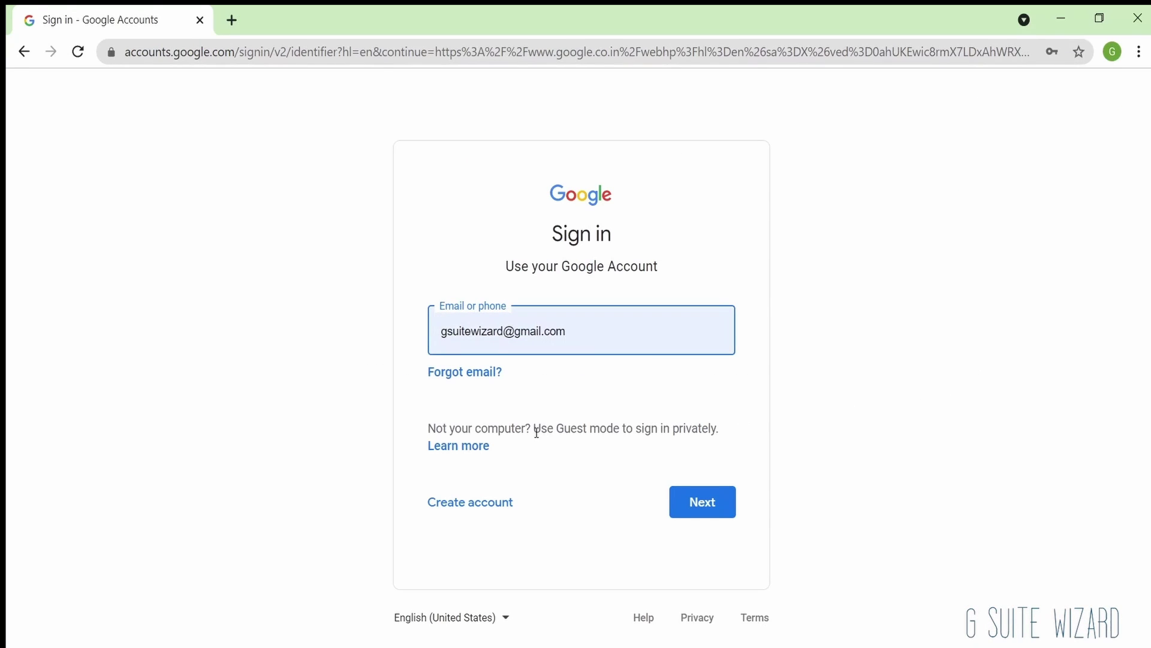
{"action": "double_click", "coordinate": [495, 332]}
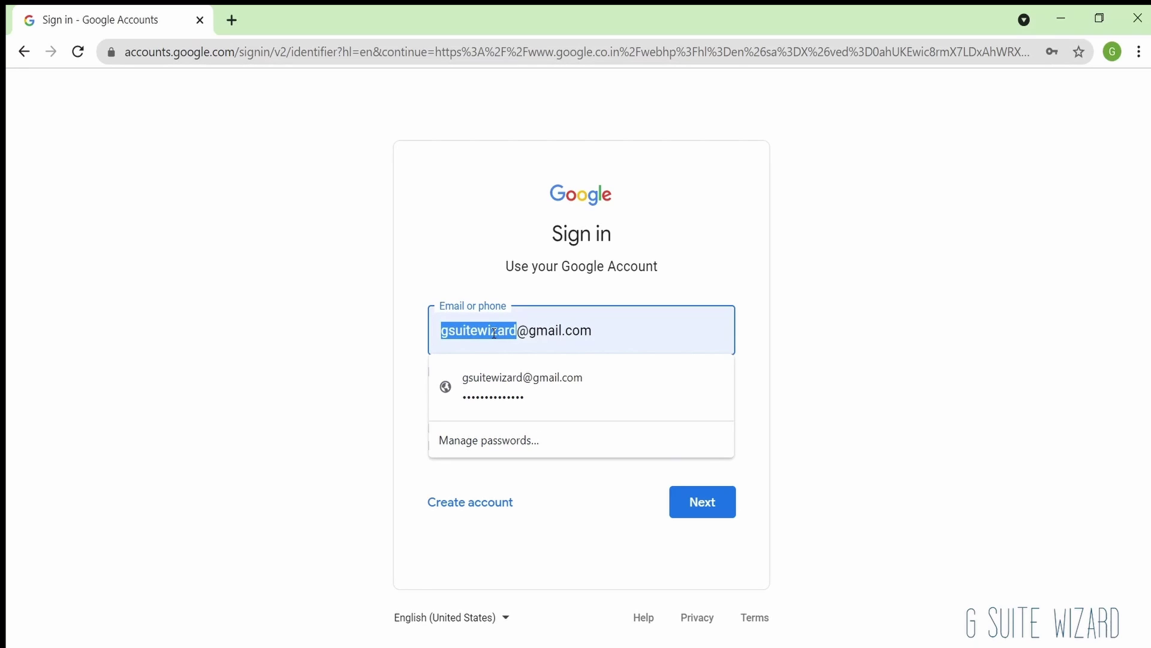
{"action": "left_click", "coordinate": [472, 504]}
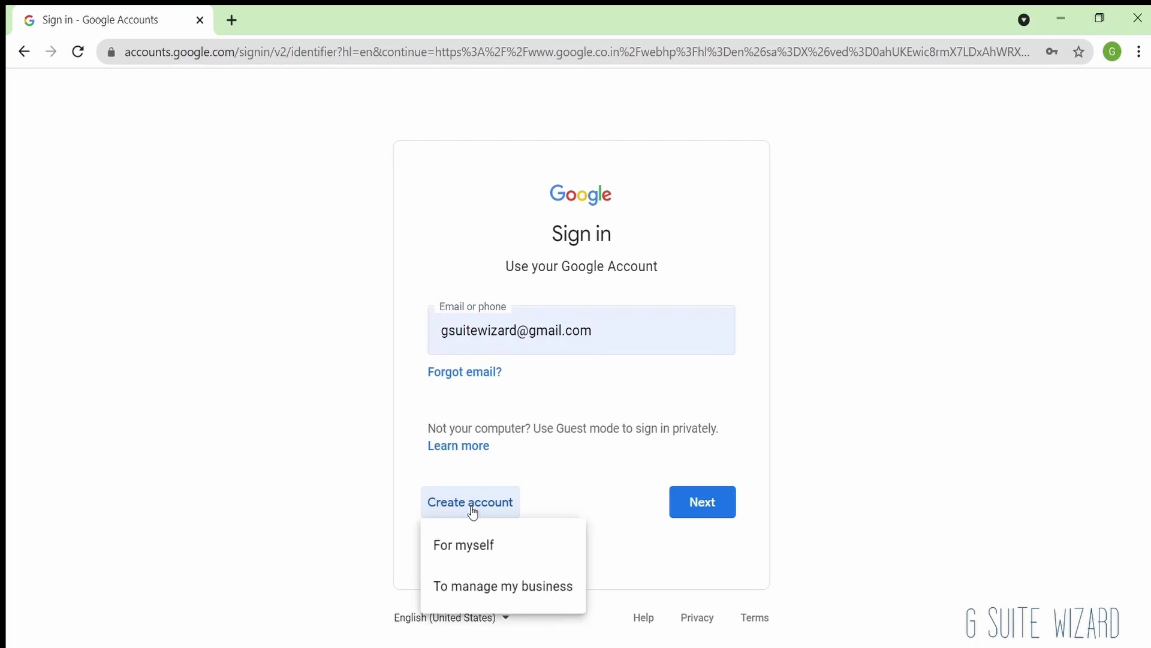
Step: Choose For myself and fill in the first name, last name and a desired username
{"action": "left_click", "coordinate": [474, 548]}
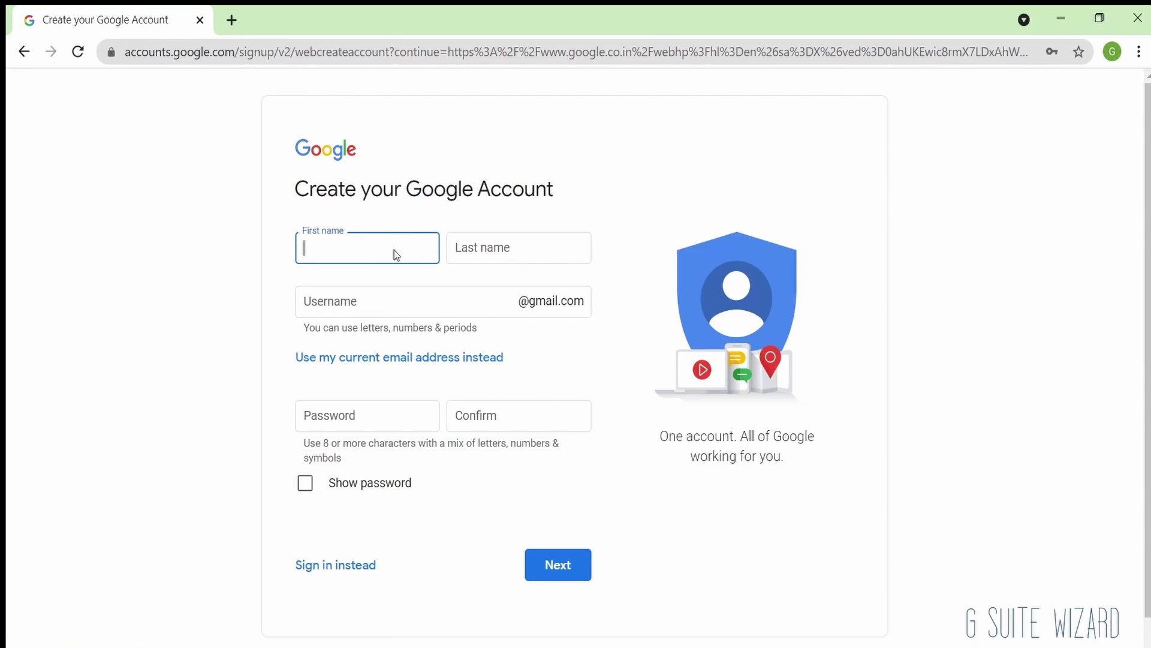
{"action": "key", "text": "Tab"}
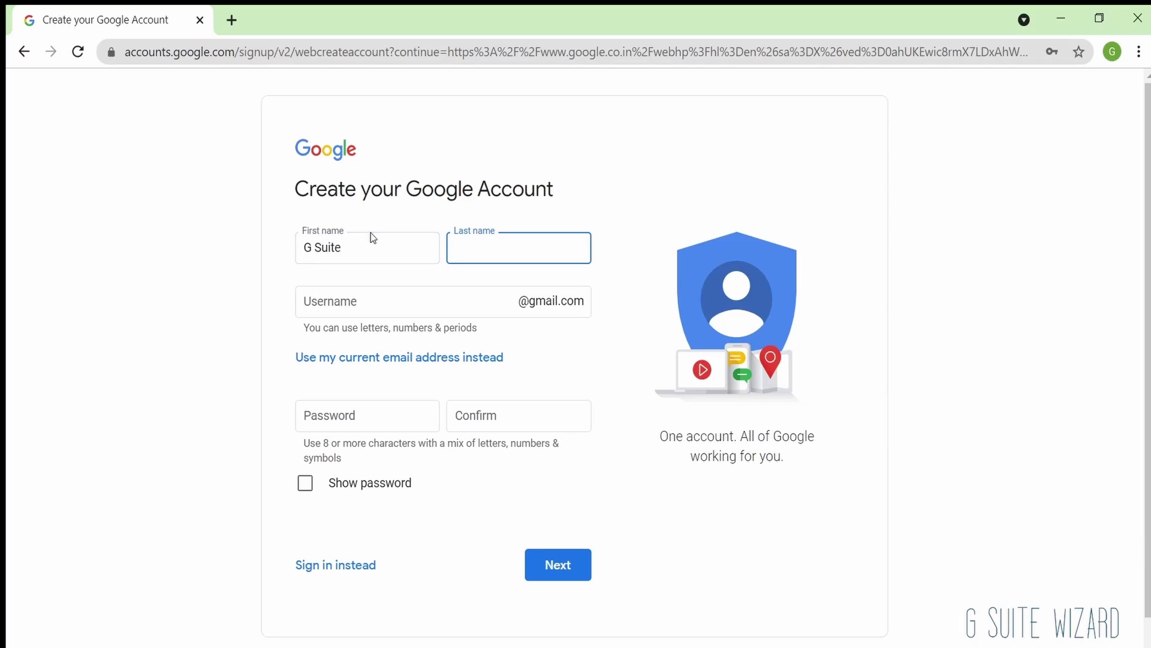
{"action": "key", "text": "Tab"}
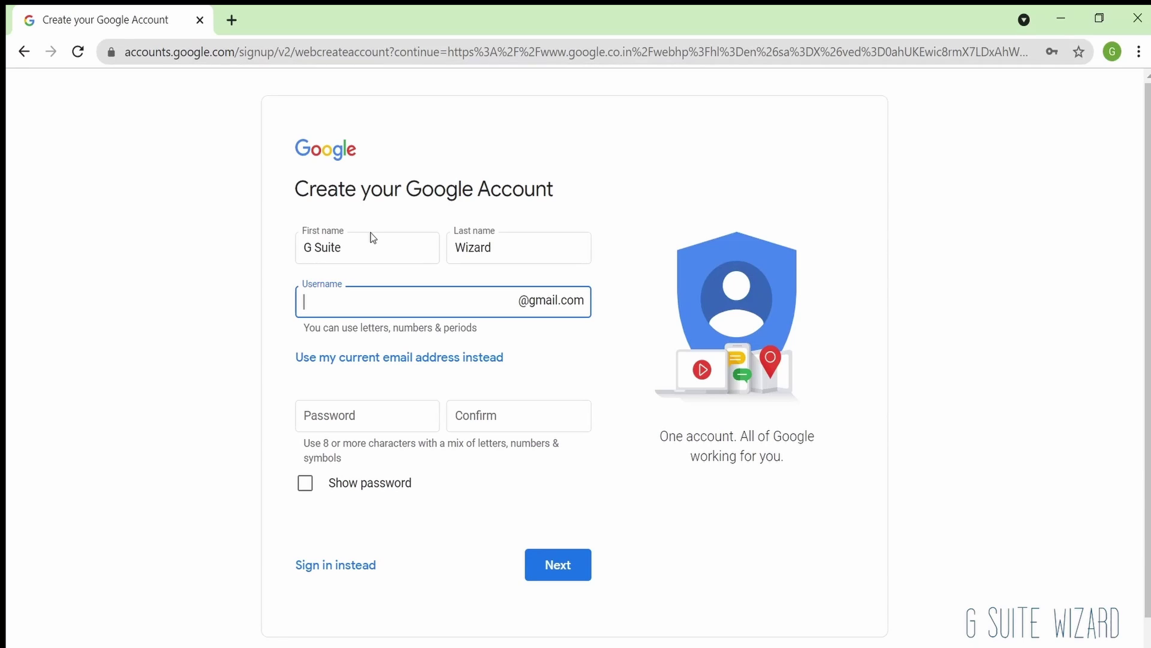
{"action": "left_click", "coordinate": [382, 417]}
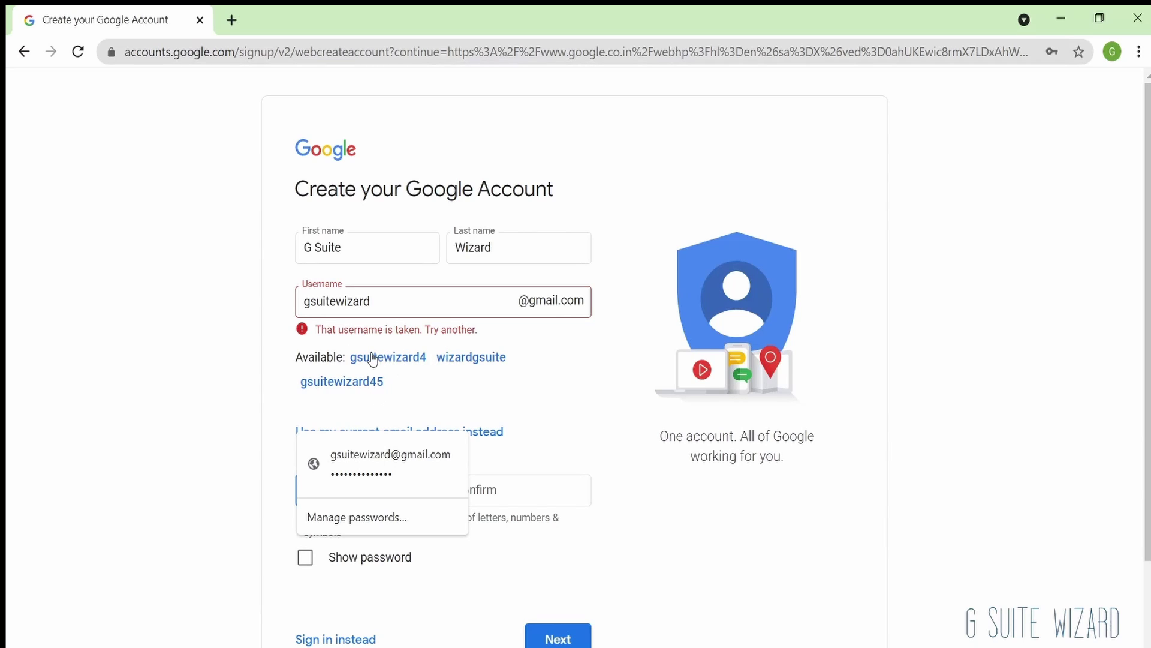
Step: Take the first suggested available username, enter and confirm the password, and continue
{"action": "double_click", "coordinate": [423, 306]}
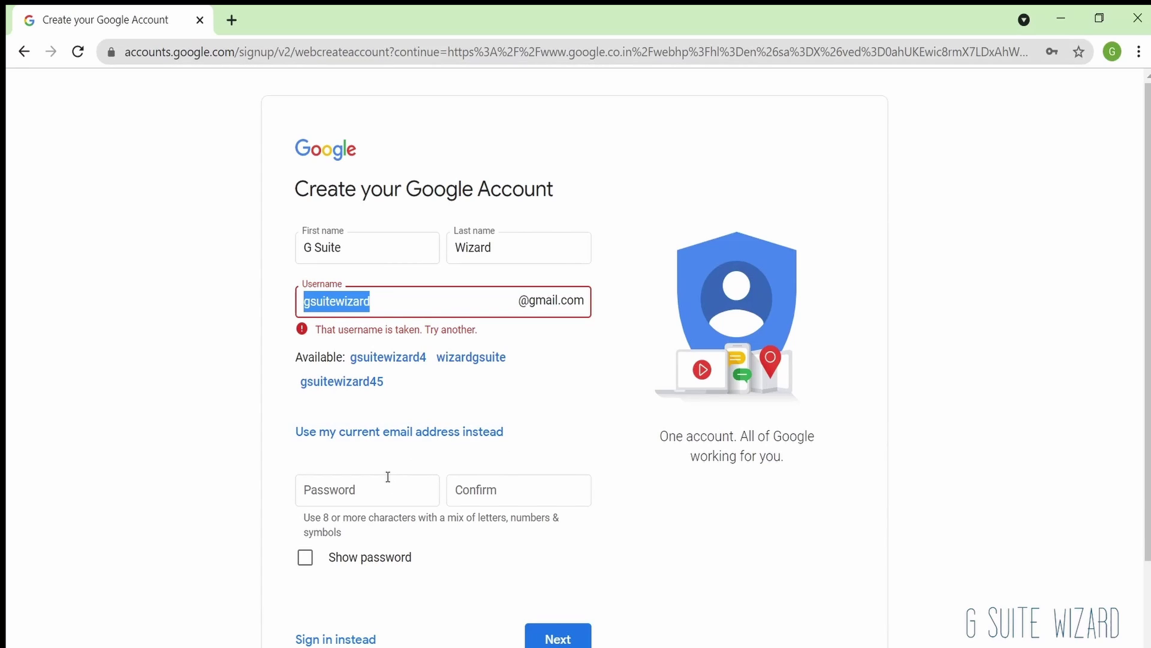
{"action": "left_click", "coordinate": [409, 360]}
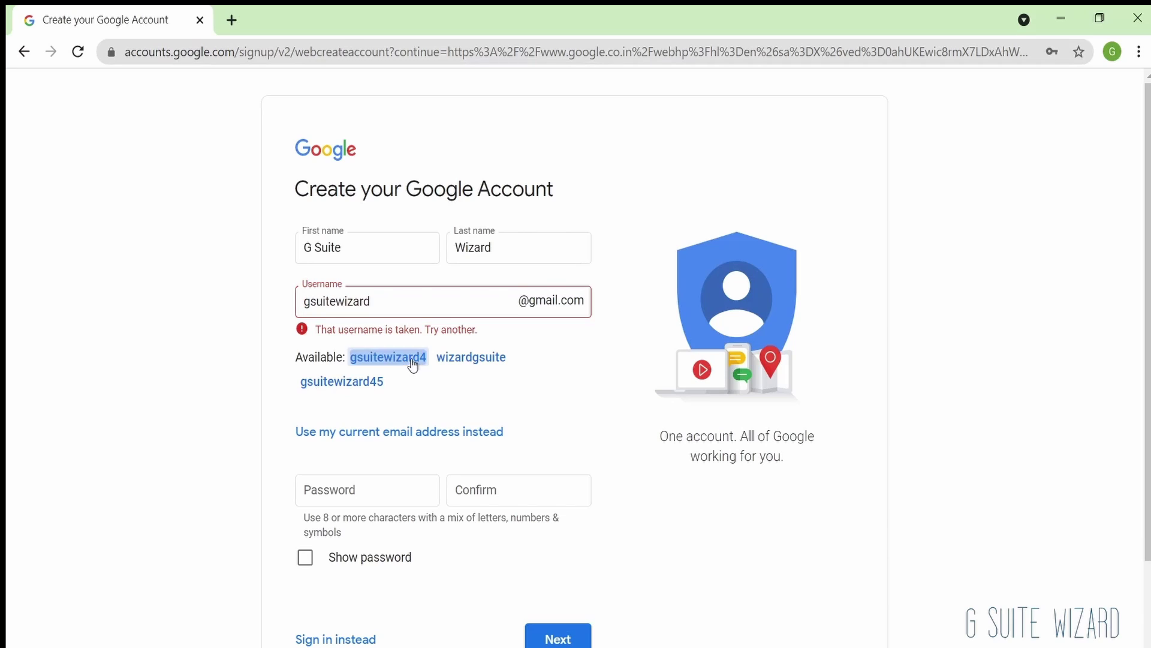
{"action": "left_click", "coordinate": [396, 408]}
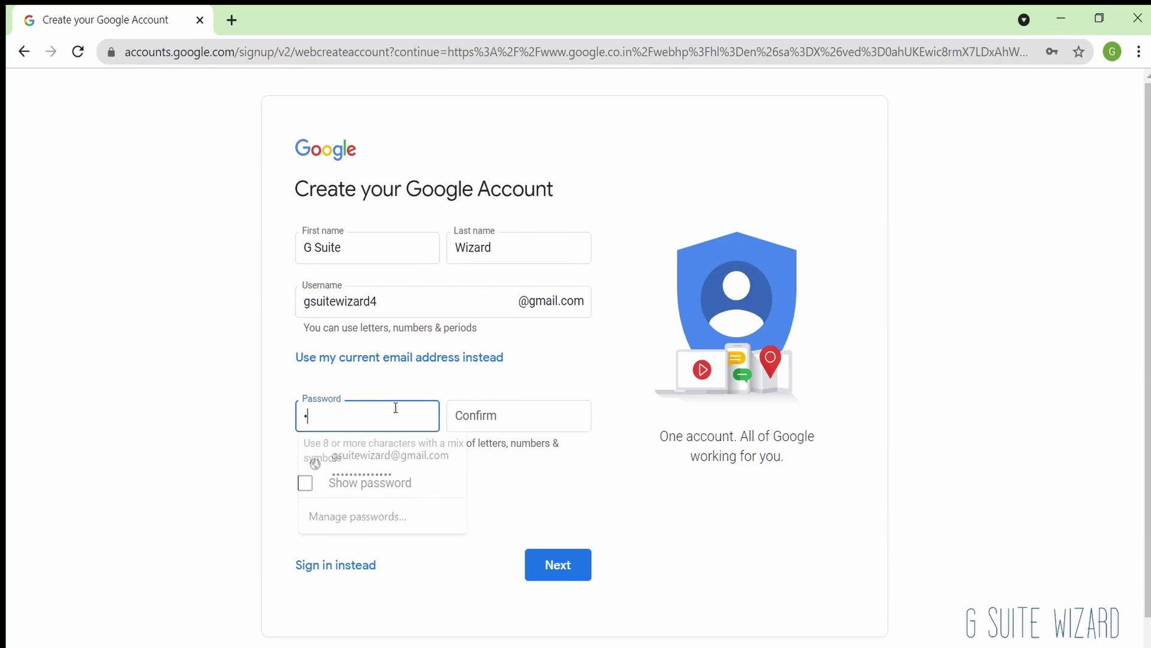
{"action": "type", "text": "••••••••••"}
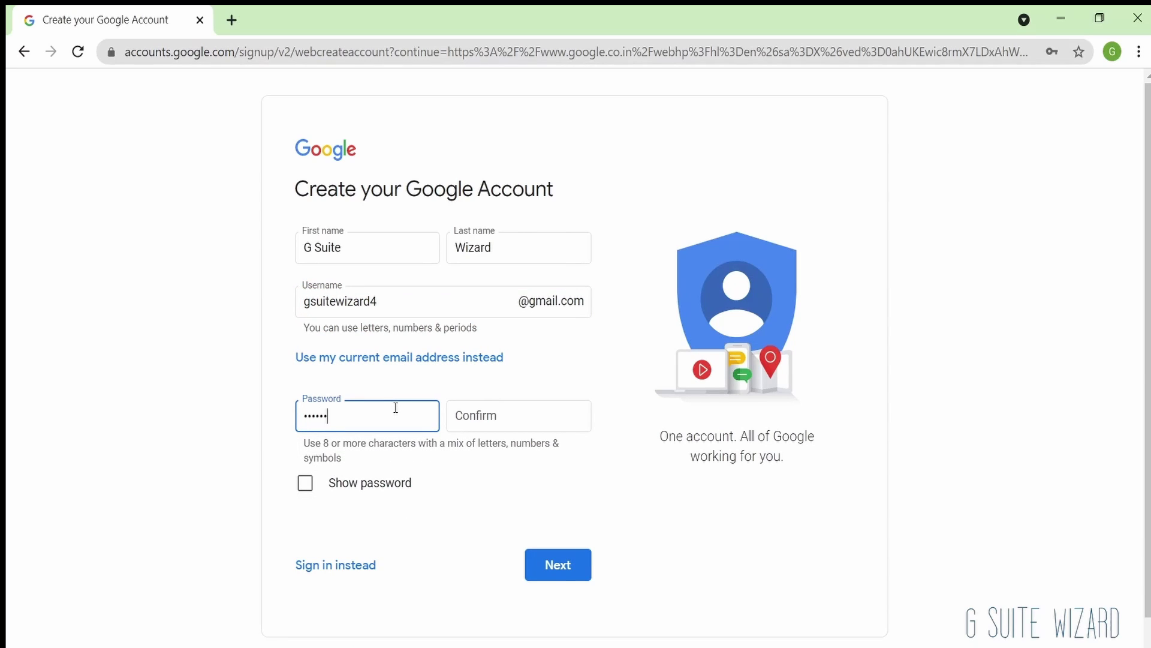
{"action": "key", "text": "Tab"}
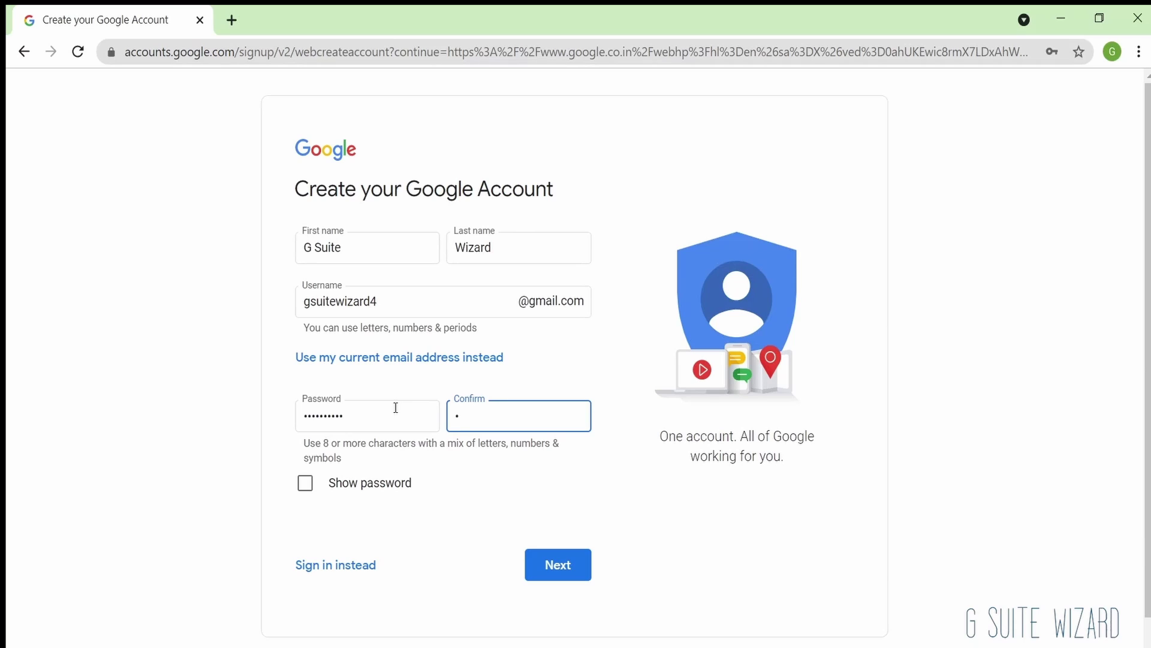
{"action": "type", "text": "•••••••••"}
{"action": "left_click", "coordinate": [531, 579]}
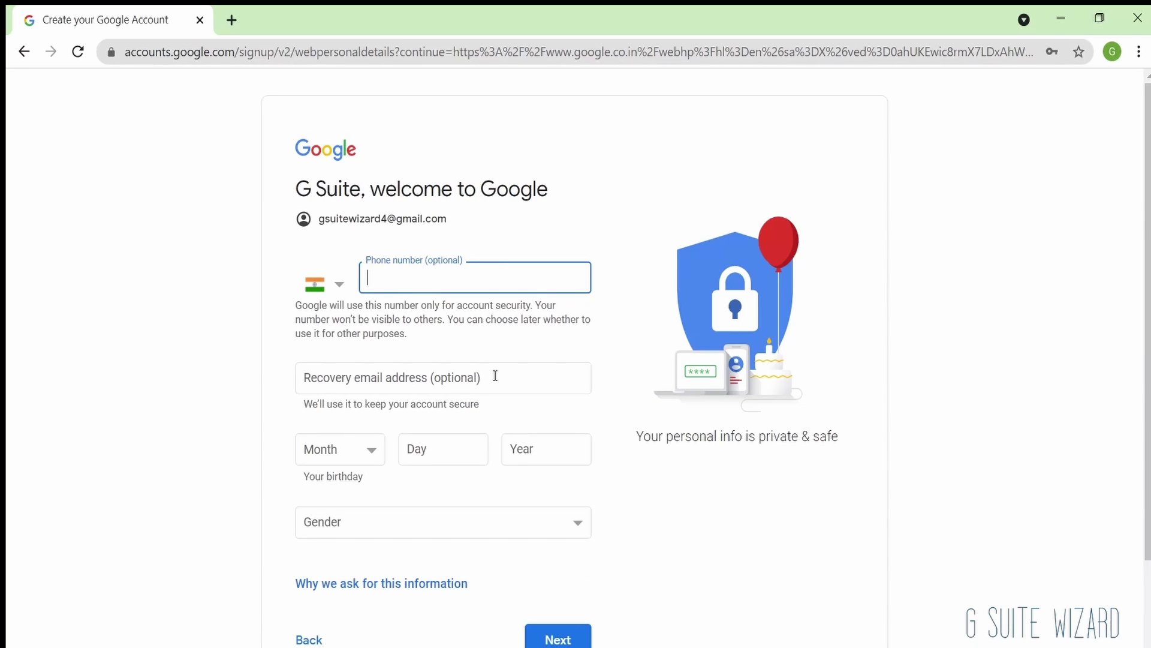
Step: Set the birthday to June 28, 1996
{"action": "scroll", "coordinate": [496, 375], "scroll_direction": "down", "scroll_amount": 2}
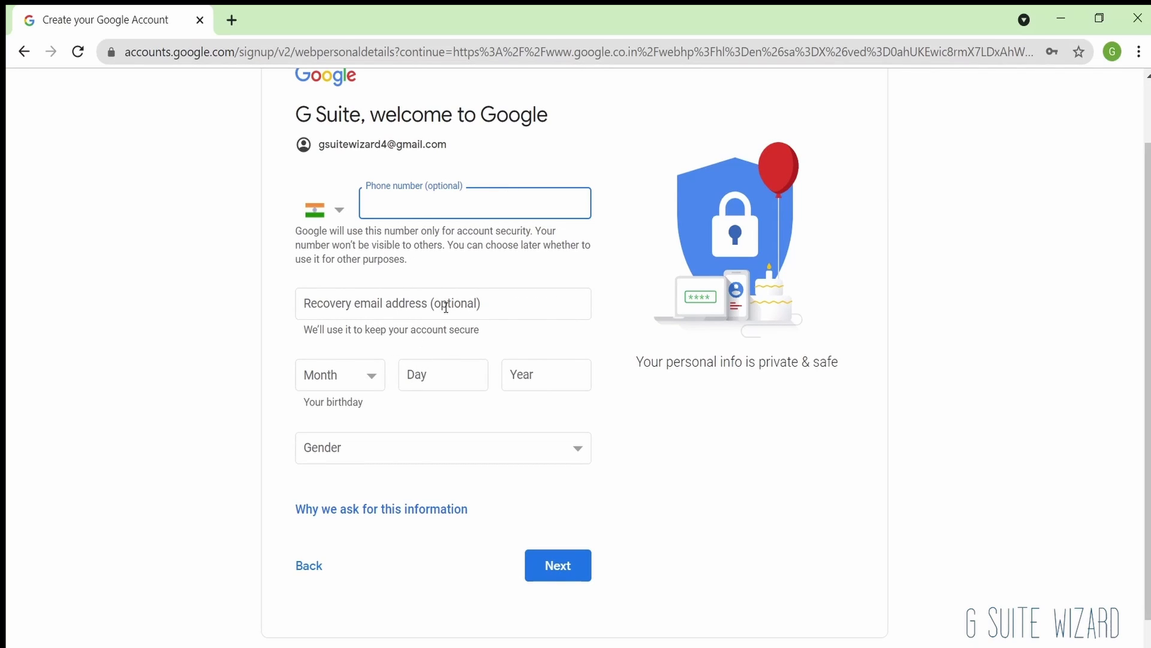
{"action": "left_click", "coordinate": [342, 376]}
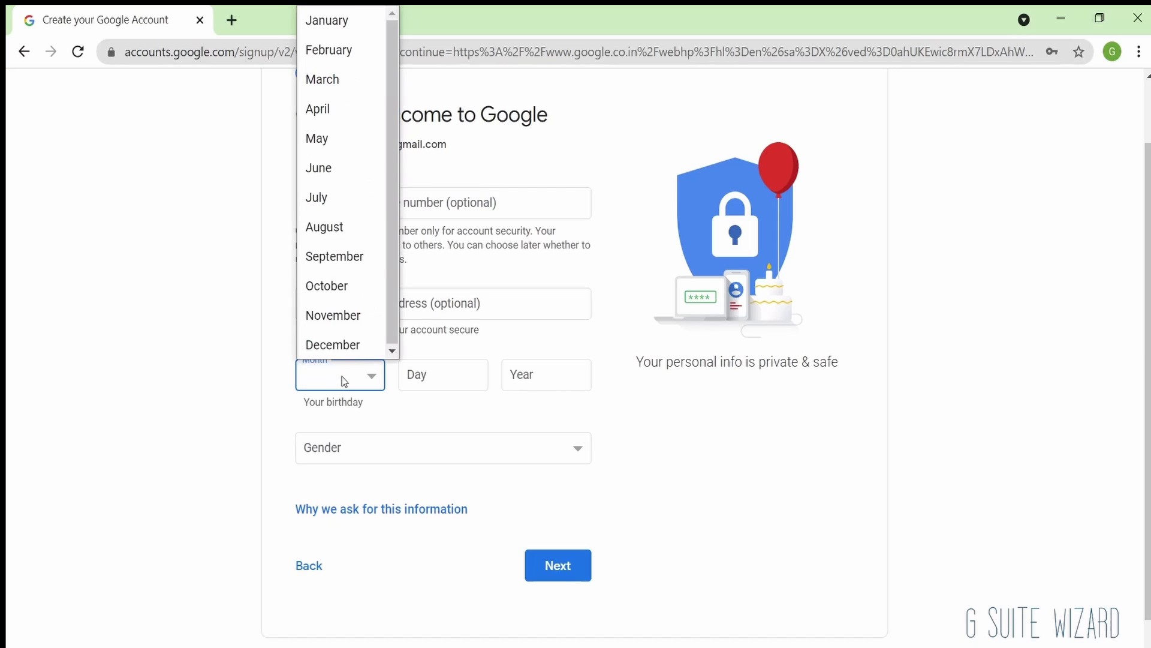
{"action": "left_click", "coordinate": [348, 161]}
{"action": "key", "text": "Tab"}
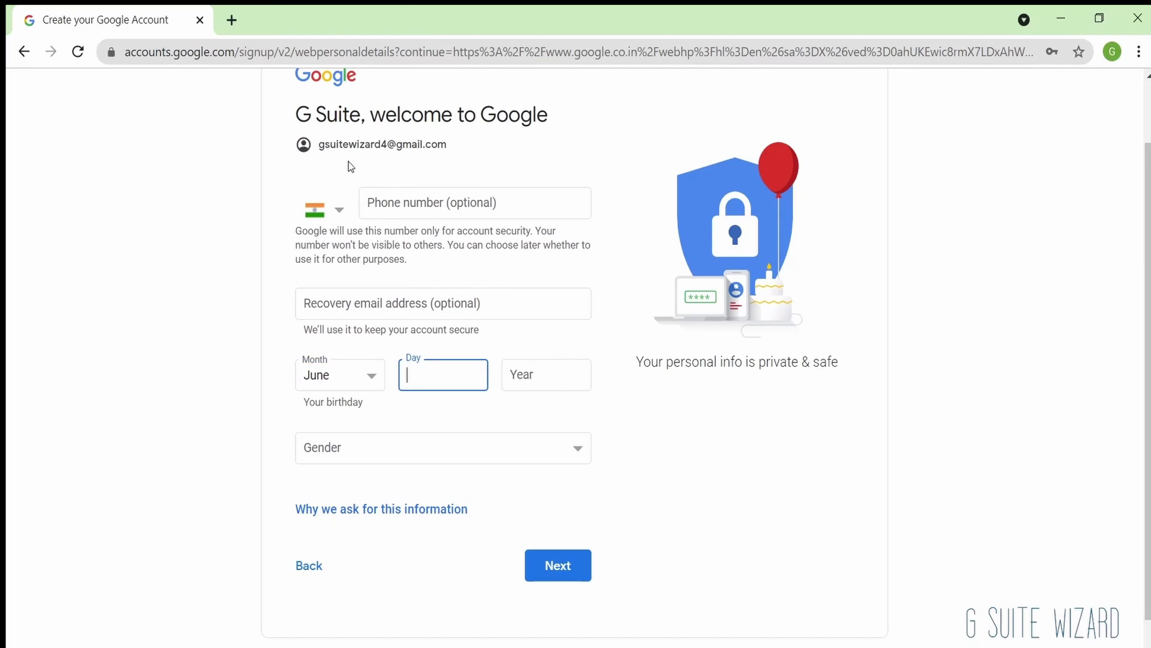
{"action": "type", "text": "28"}
{"action": "key", "text": "Tab"}
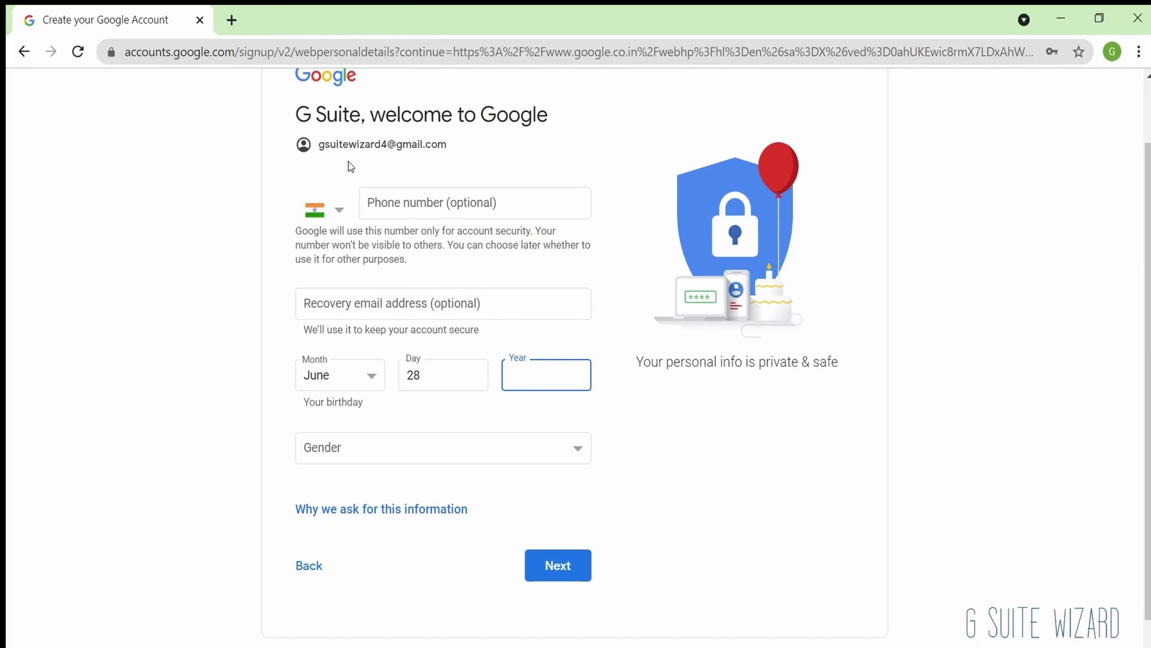
{"action": "type", "text": "1996"}
Step: Choose Male as gender, submit the details, and accept the terms to finish the account
{"action": "key", "text": "Tab"}
{"action": "key", "text": "Down"}
{"action": "key", "text": "Down"}
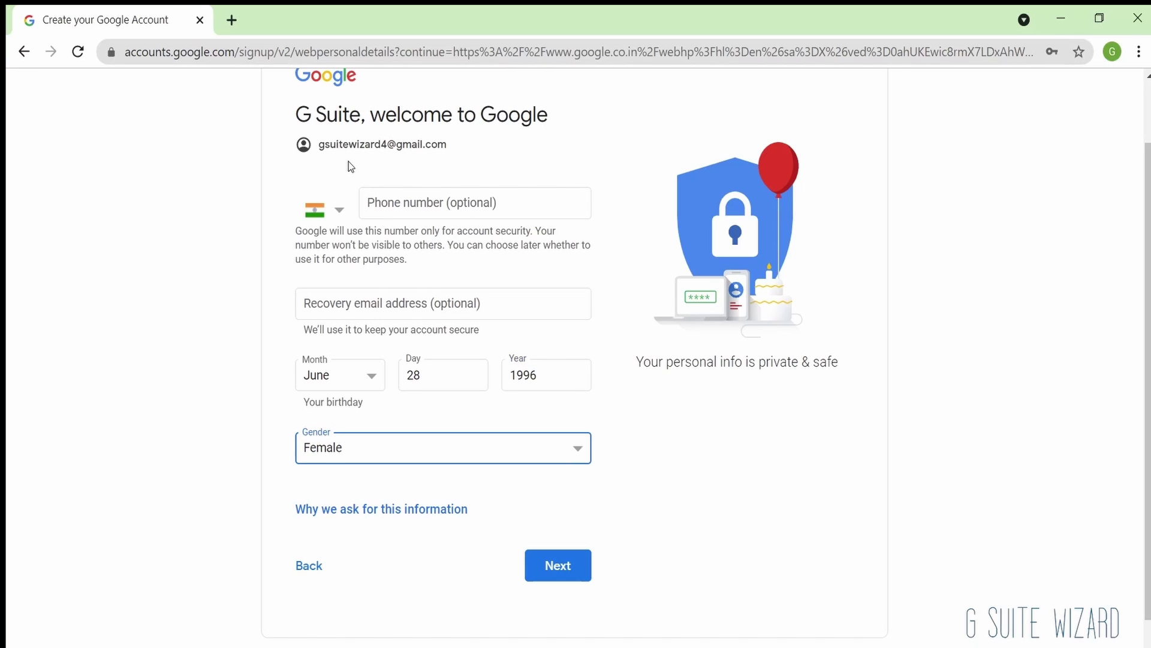
{"action": "key", "text": "Tab"}
{"action": "key", "text": "Tab"}
{"action": "key", "text": "Return"}
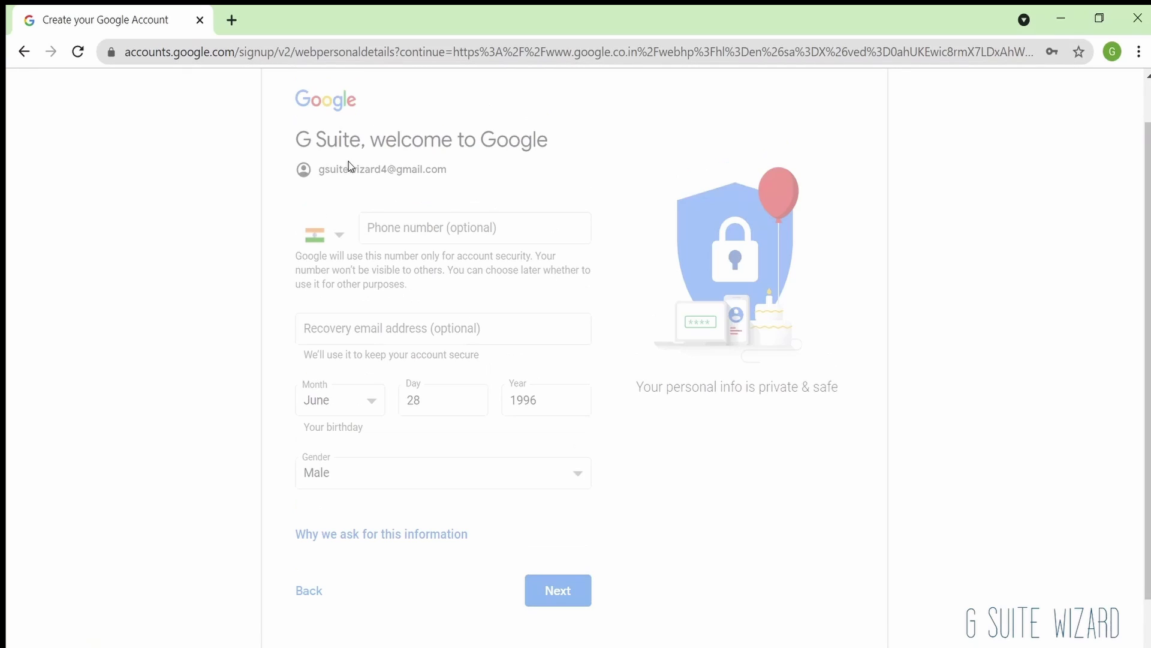
{"action": "scroll", "coordinate": [351, 166], "scroll_direction": "down", "scroll_amount": 15}
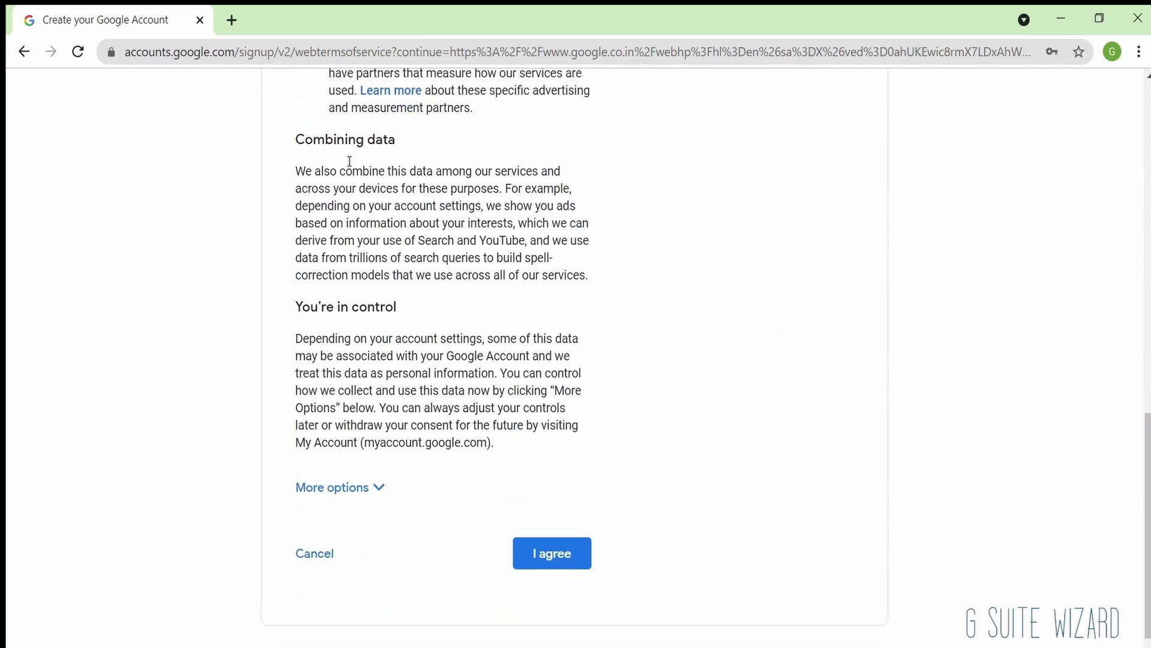
{"action": "left_click", "coordinate": [553, 547]}
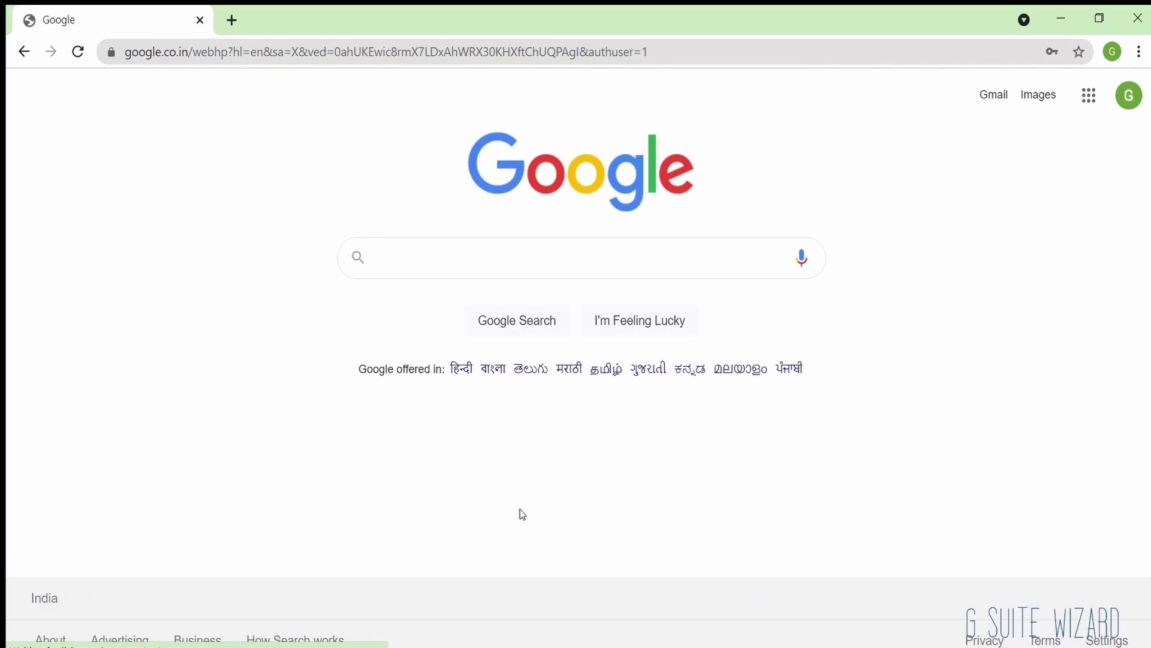
Step: Switch back to the original default account and go to its Gmail inbox
{"action": "left_click", "coordinate": [1119, 105]}
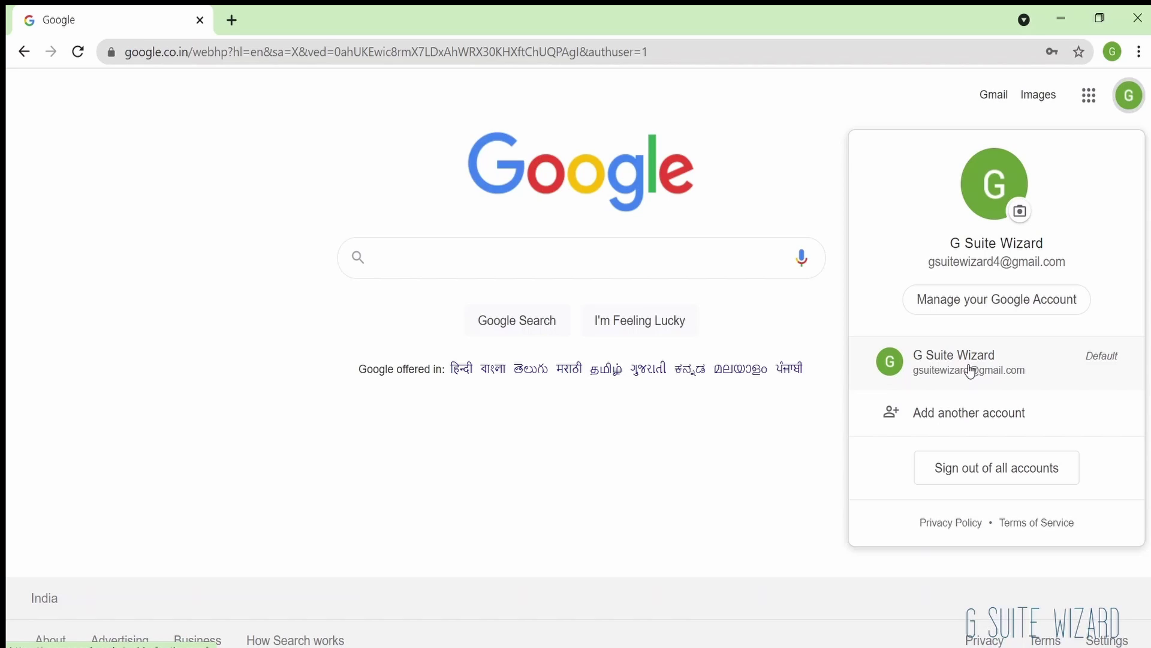
{"action": "left_click", "coordinate": [927, 373]}
{"action": "left_click", "coordinate": [1000, 97]}
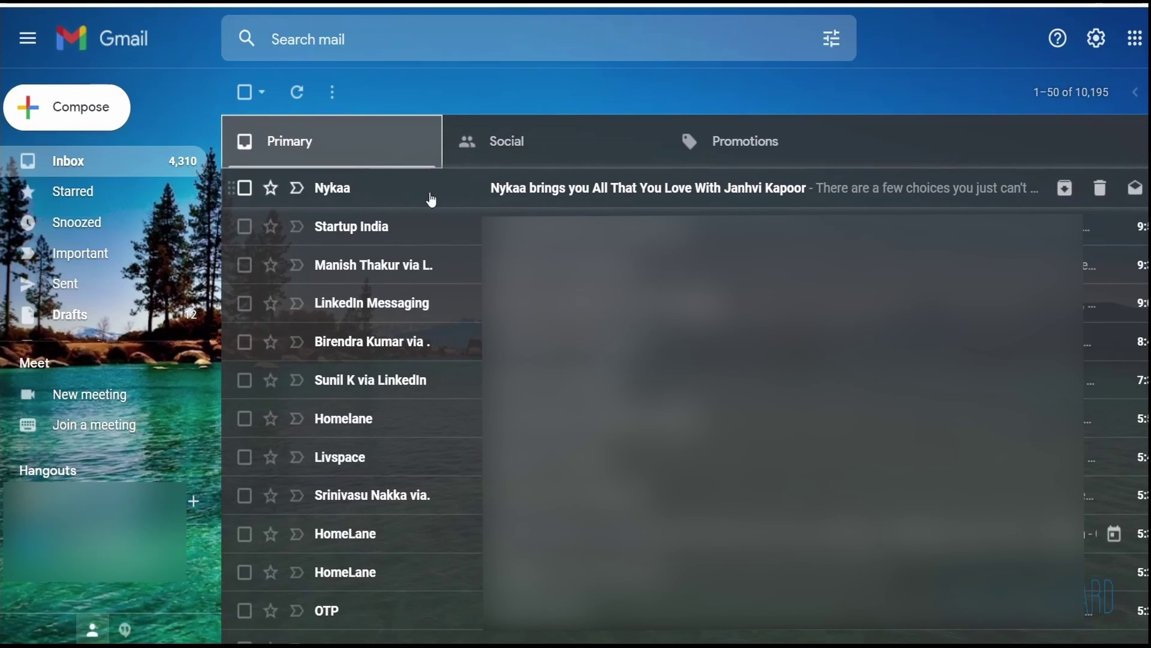
Step: Read through the Nykaa promotional email and return to the inbox list
{"action": "left_click", "coordinate": [506, 201]}
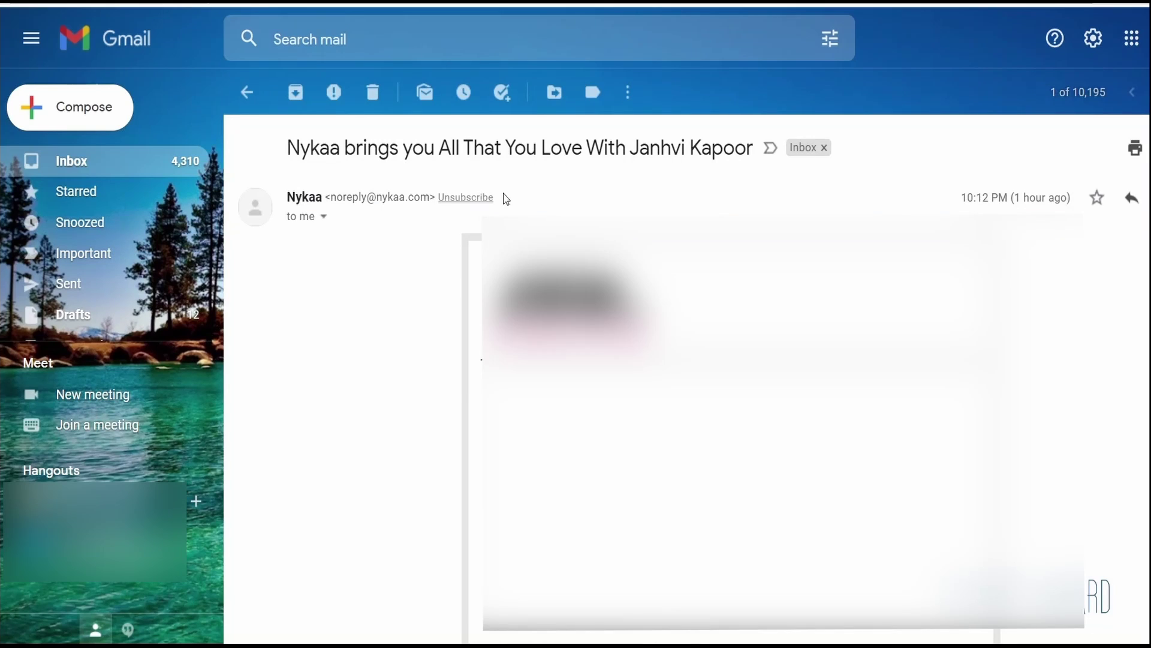
{"action": "scroll", "coordinate": [415, 372], "scroll_direction": "down", "scroll_amount": 3}
{"action": "scroll", "coordinate": [415, 373], "scroll_direction": "down", "scroll_amount": 15}
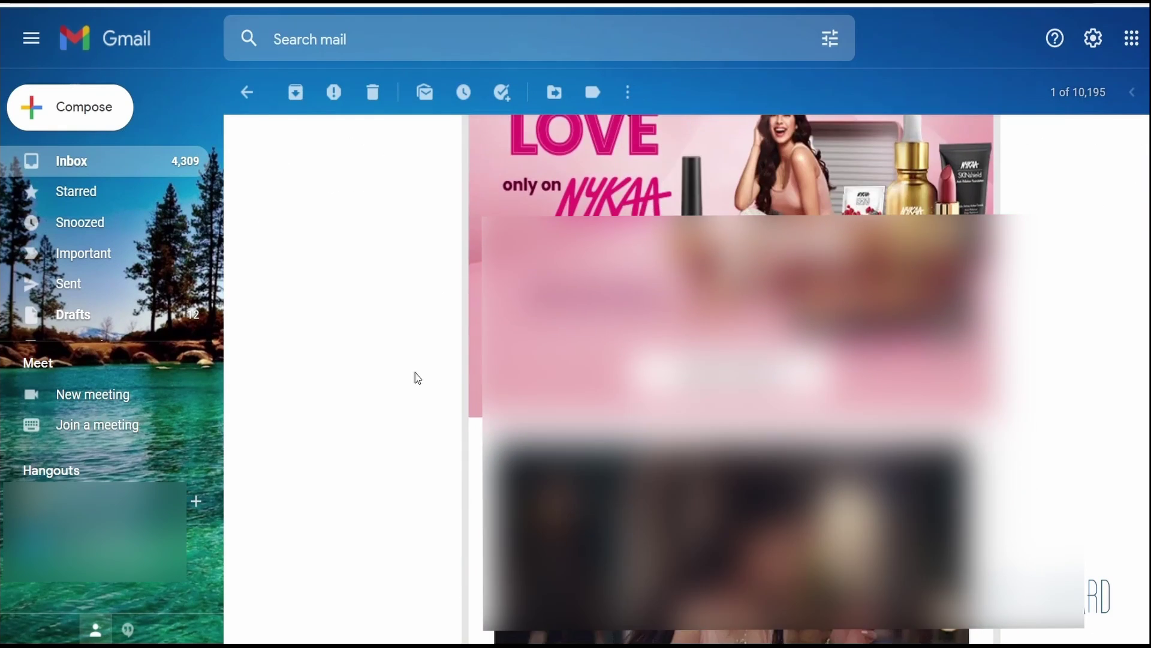
{"action": "scroll", "coordinate": [415, 374], "scroll_direction": "down", "scroll_amount": 15}
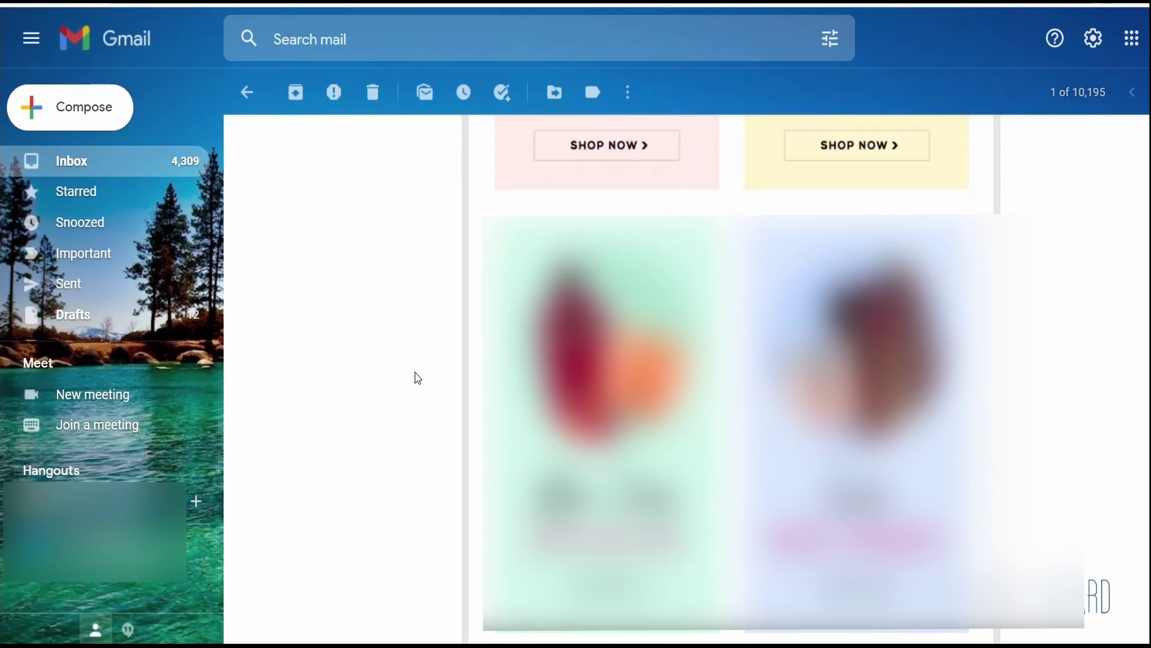
{"action": "scroll", "coordinate": [403, 318], "scroll_direction": "down", "scroll_amount": 10}
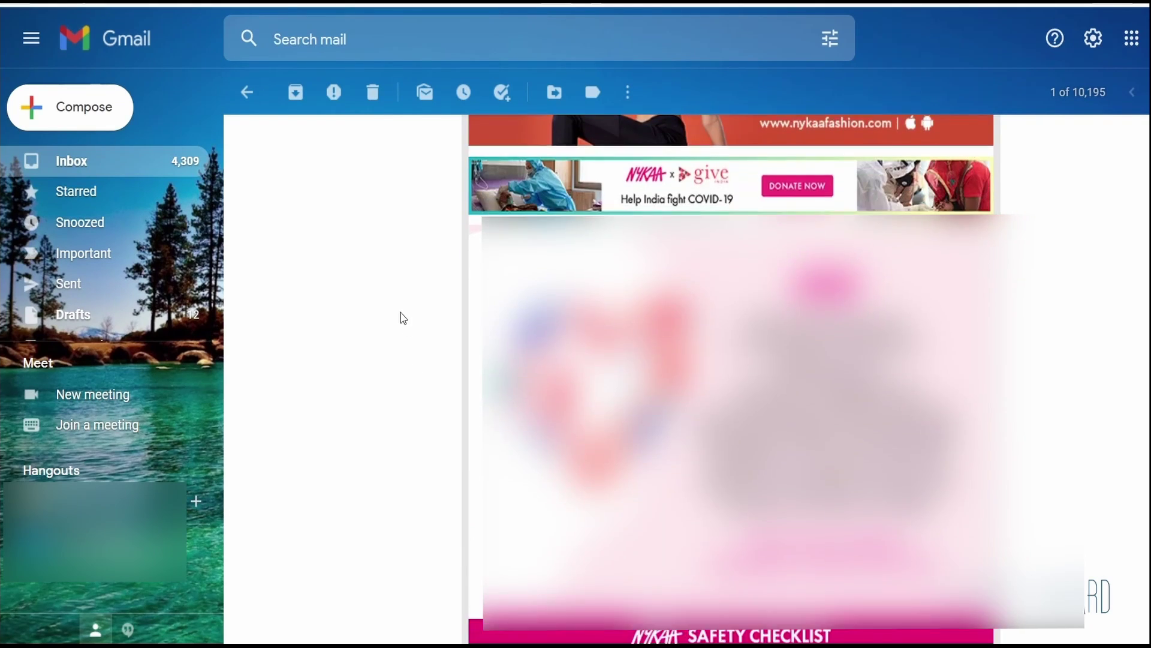
{"action": "left_click", "coordinate": [253, 95]}
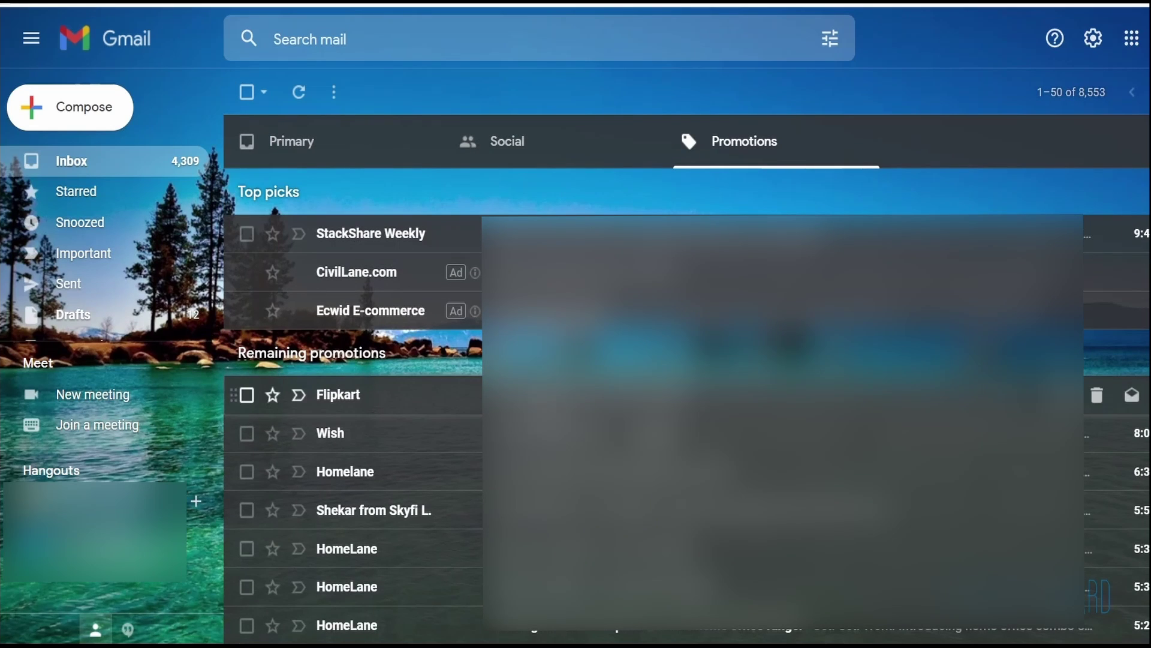
Step: Drag the Flipkart email from Promotions onto the Primary tab and confirm it appears there
{"action": "scroll", "coordinate": [363, 479], "scroll_direction": "down", "scroll_amount": 6}
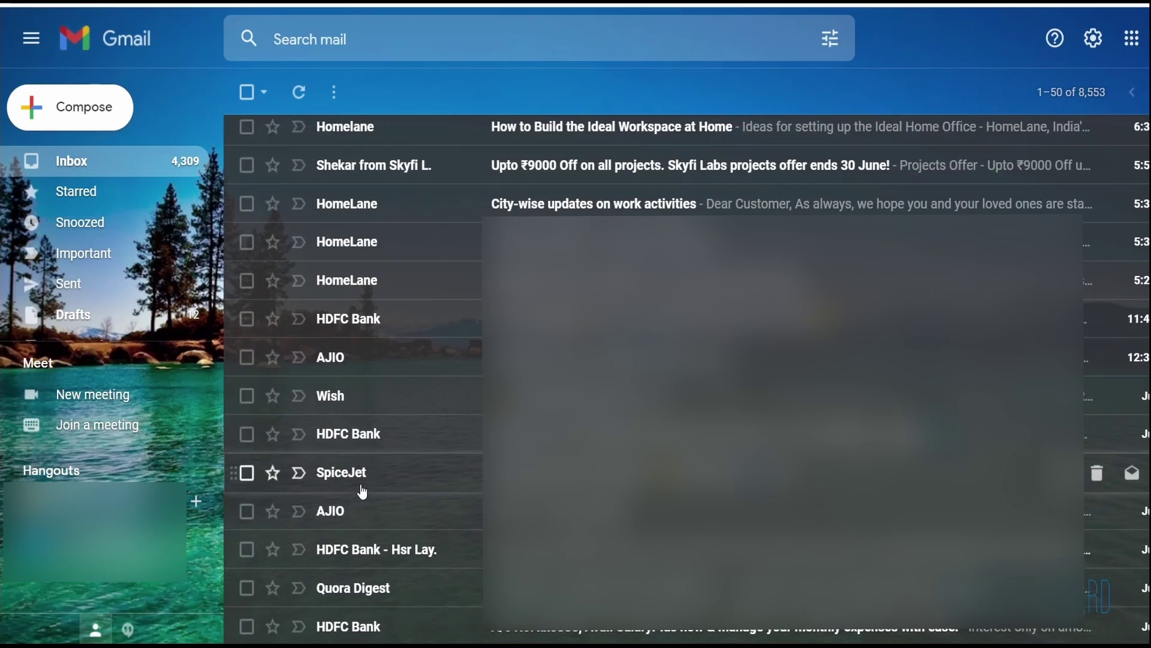
{"action": "scroll", "coordinate": [363, 491], "scroll_direction": "down", "scroll_amount": 2}
{"action": "scroll", "coordinate": [363, 492], "scroll_direction": "up", "scroll_amount": 8}
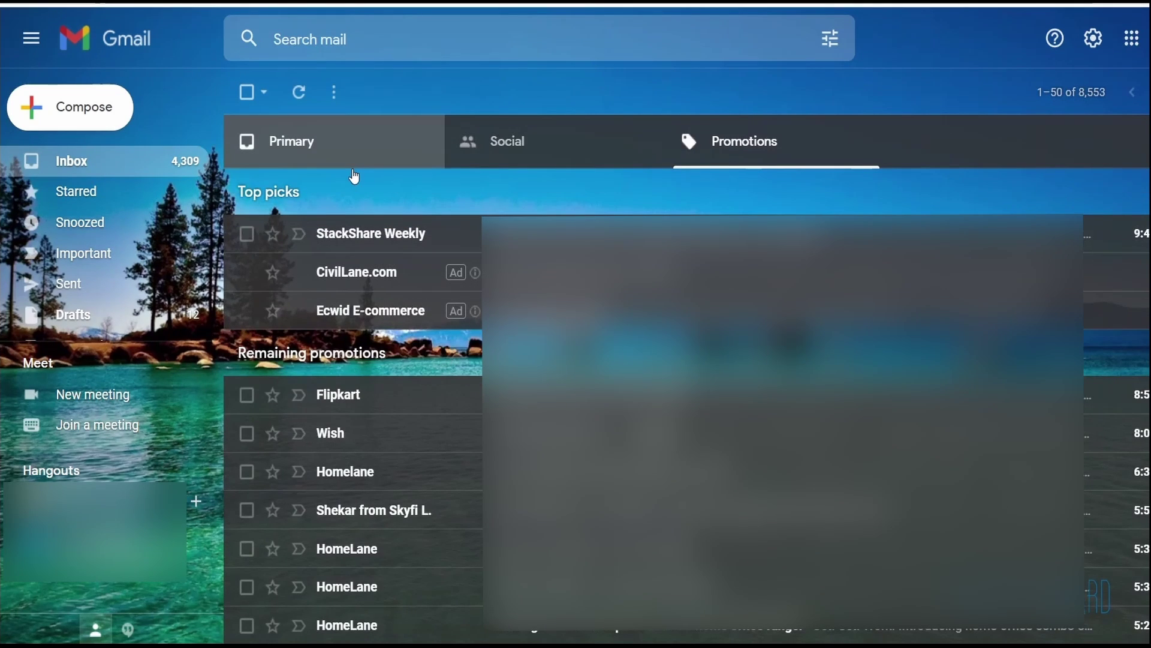
{"action": "left_click", "coordinate": [311, 149]}
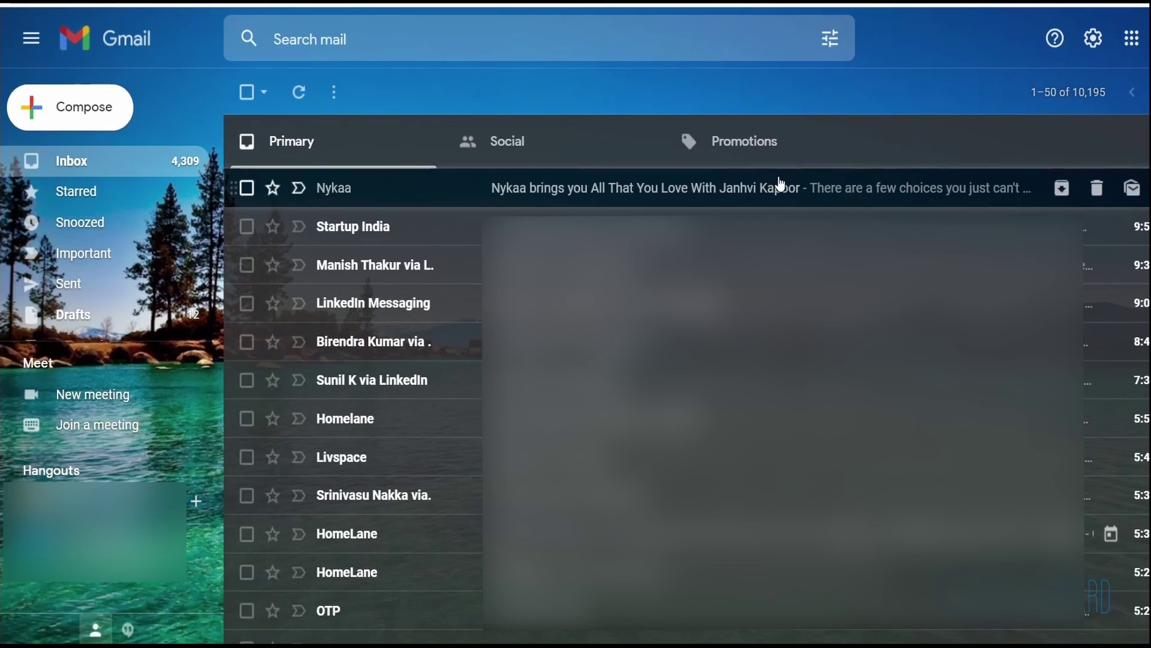
{"action": "left_click", "coordinate": [773, 157]}
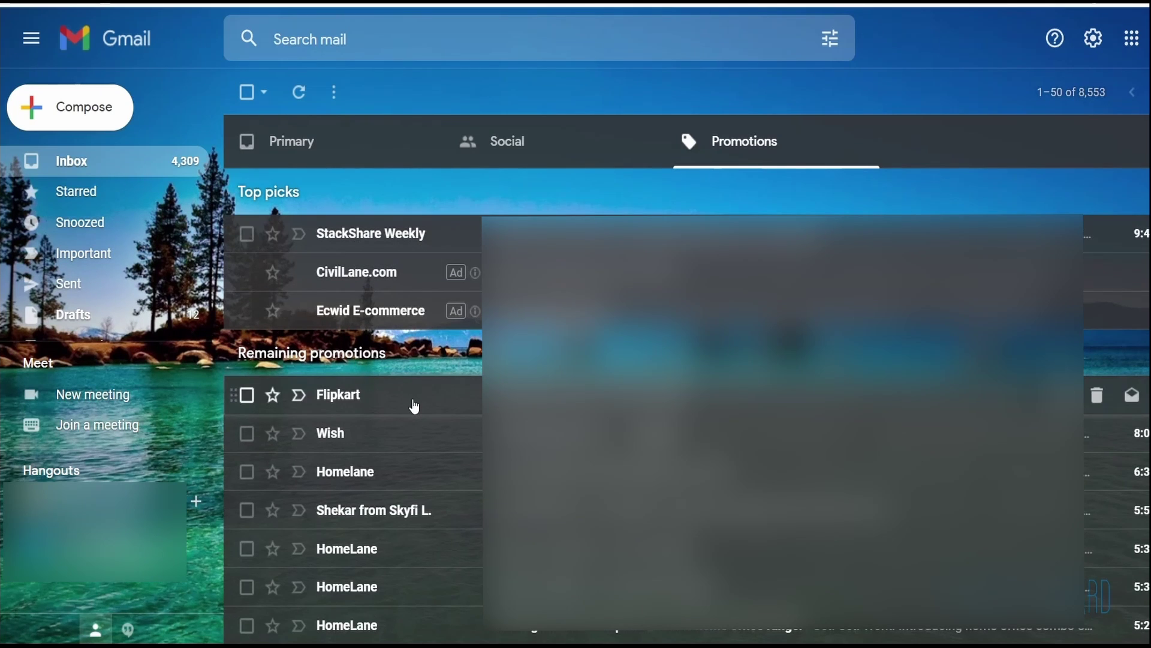
{"action": "left_click_drag", "start_coordinate": [415, 407], "coordinate": [289, 145]}
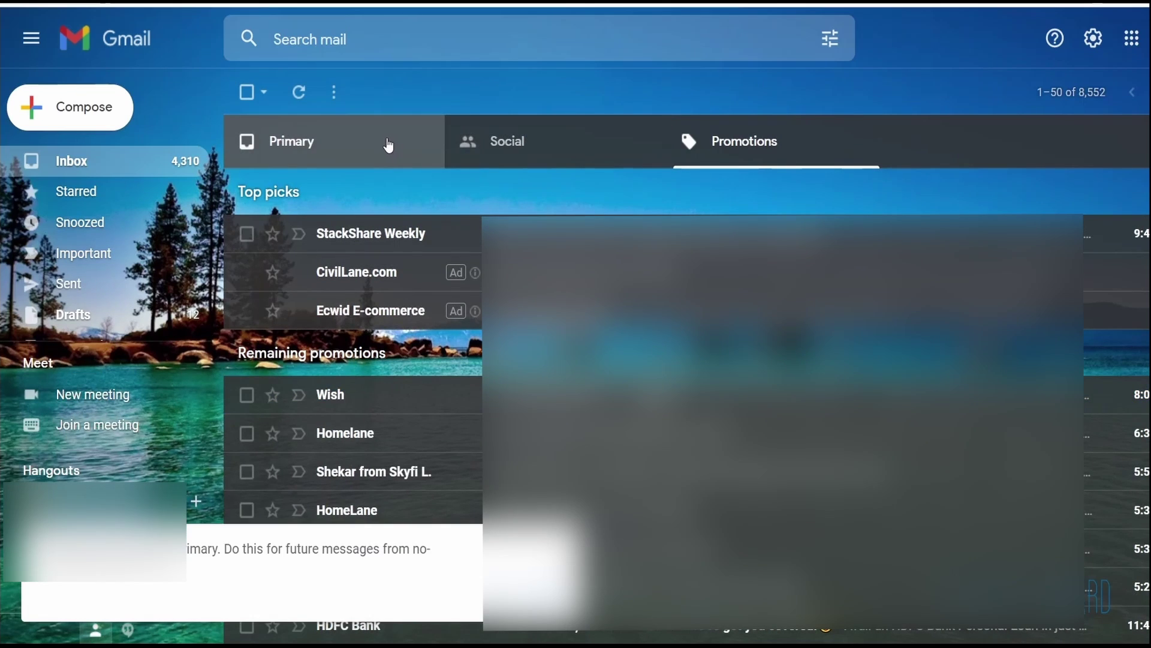
{"action": "left_click", "coordinate": [388, 146]}
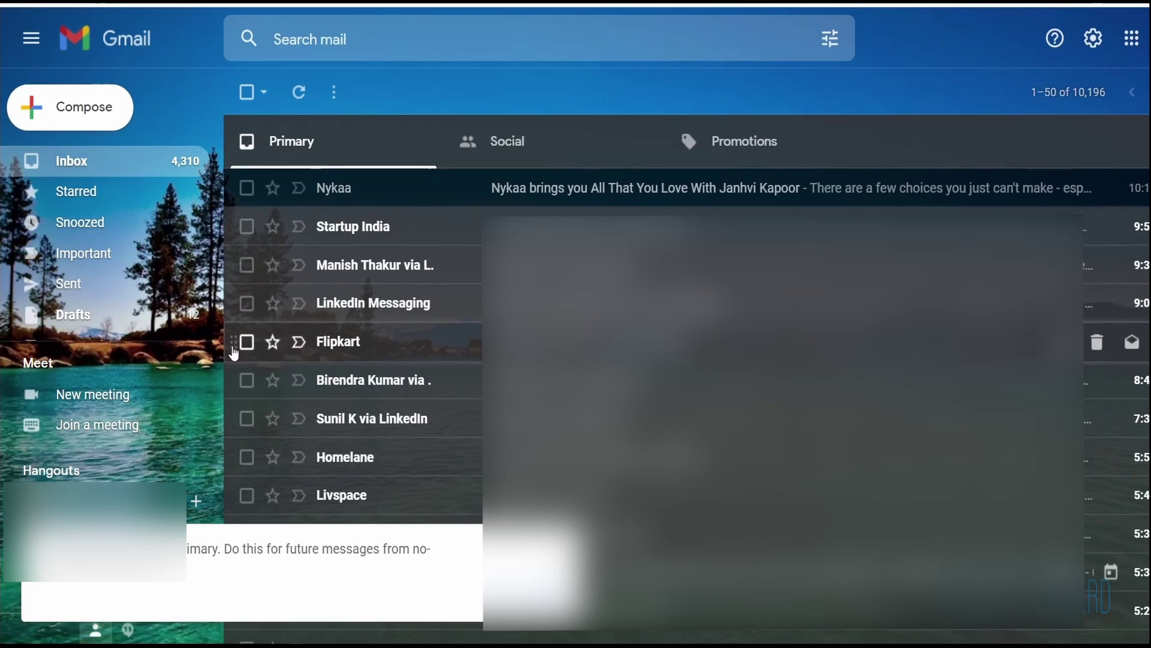
Step: Read the Startup India 'Accelerating Women Entrepreneurs' email, return to the inbox, and start a new message
{"action": "left_click", "coordinate": [409, 241]}
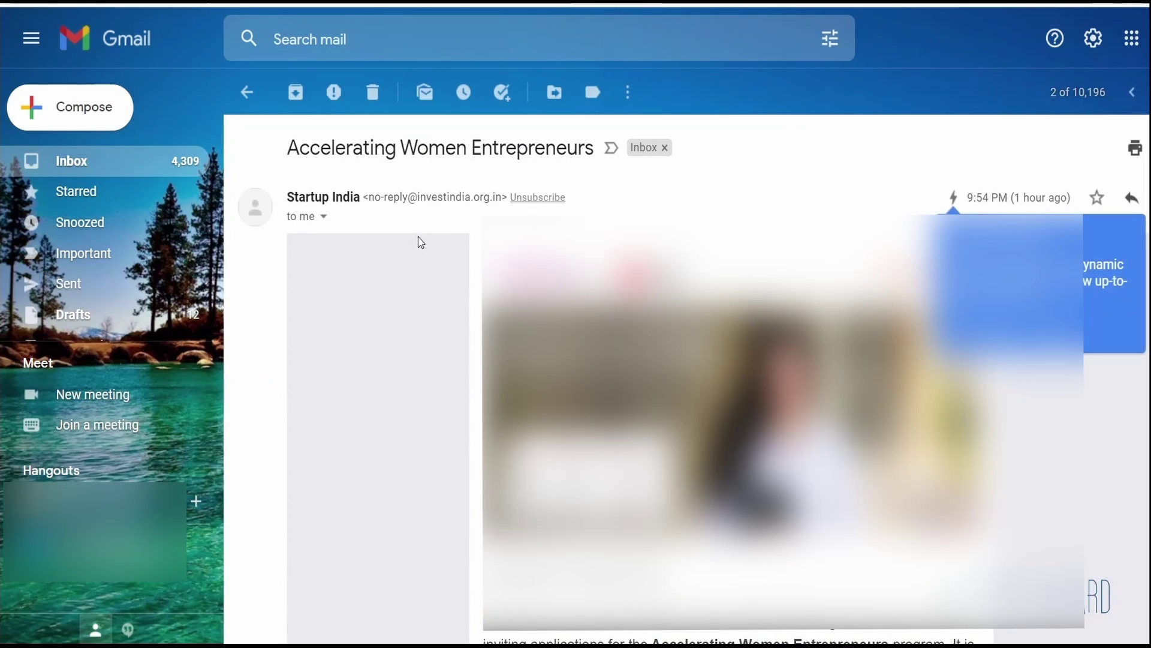
{"action": "scroll", "coordinate": [408, 429], "scroll_direction": "down", "scroll_amount": 8}
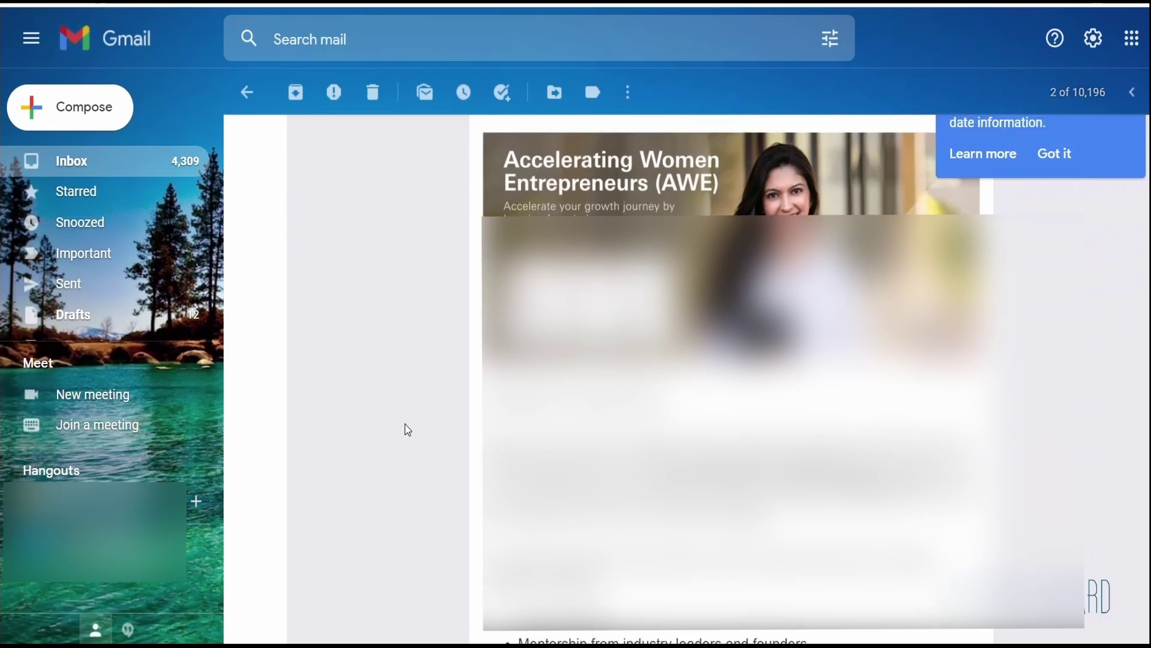
{"action": "scroll", "coordinate": [408, 430], "scroll_direction": "up", "scroll_amount": 8}
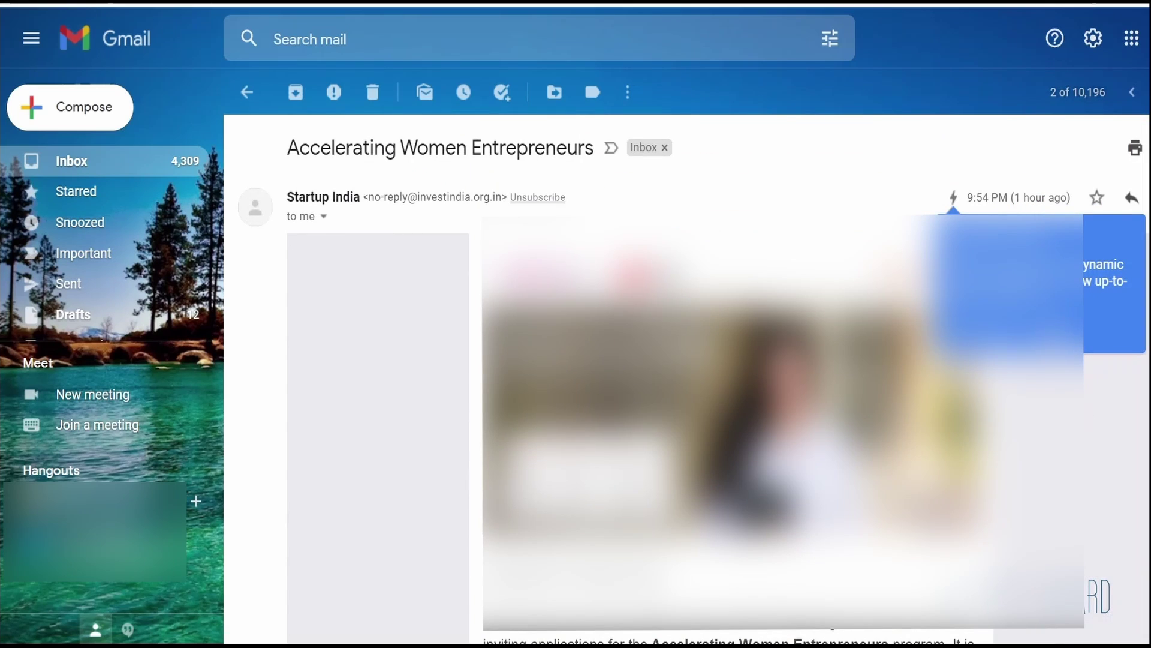
{"action": "scroll", "coordinate": [687, 378], "scroll_direction": "down", "scroll_amount": 8}
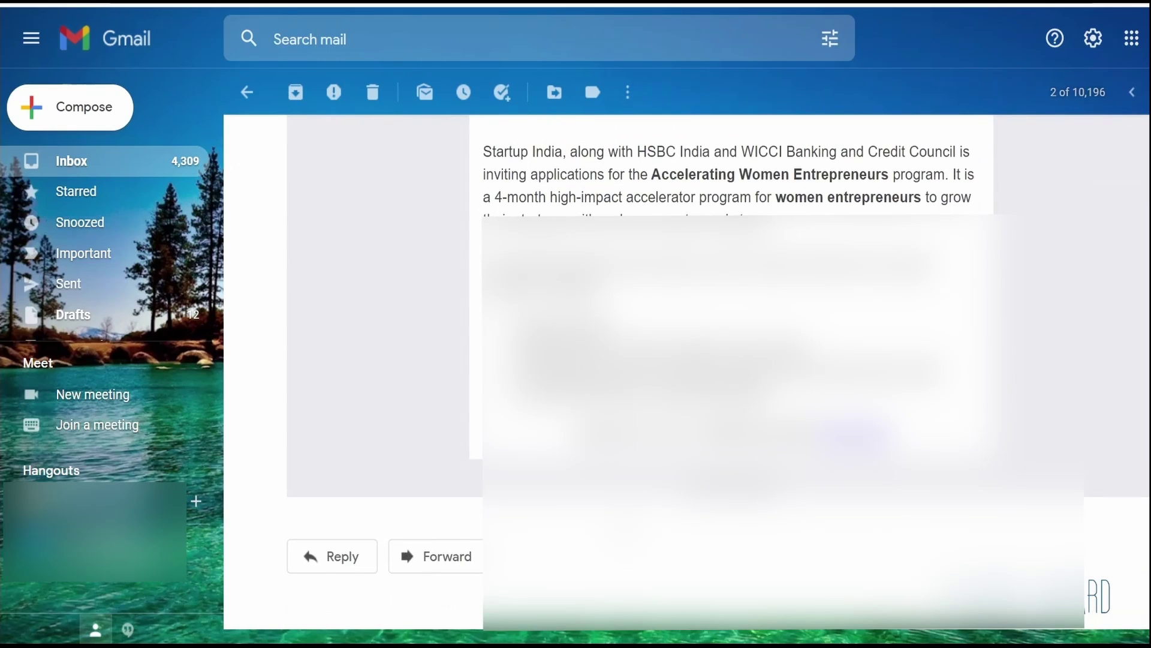
{"action": "scroll", "coordinate": [384, 360], "scroll_direction": "up", "scroll_amount": 5}
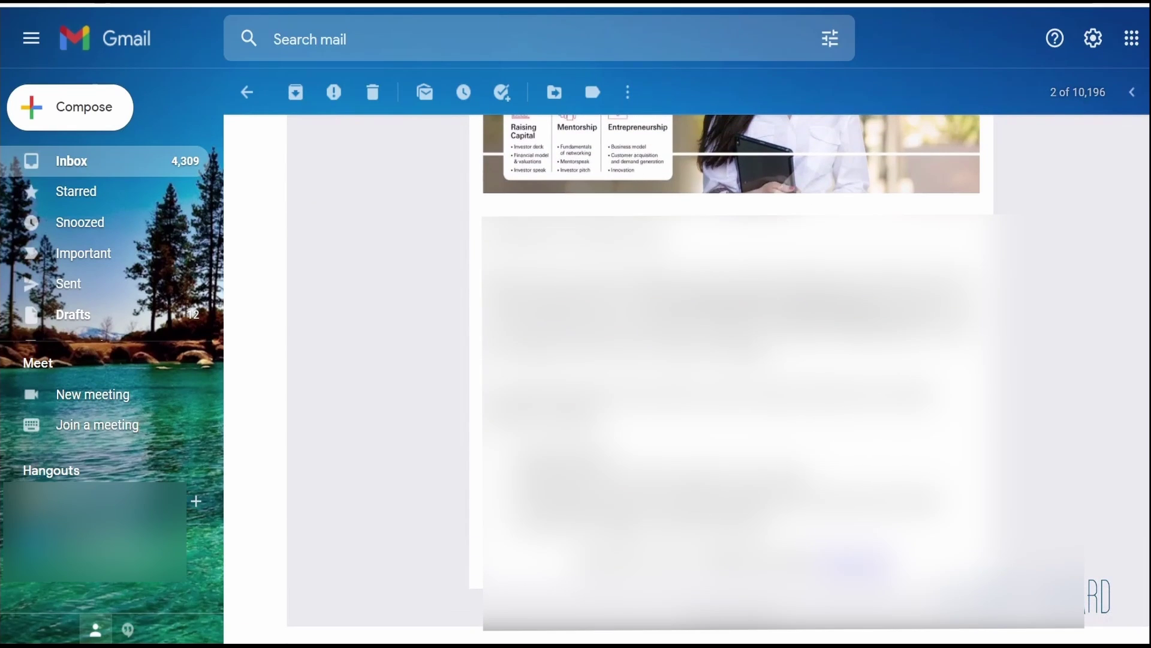
{"action": "key", "text": "u"}
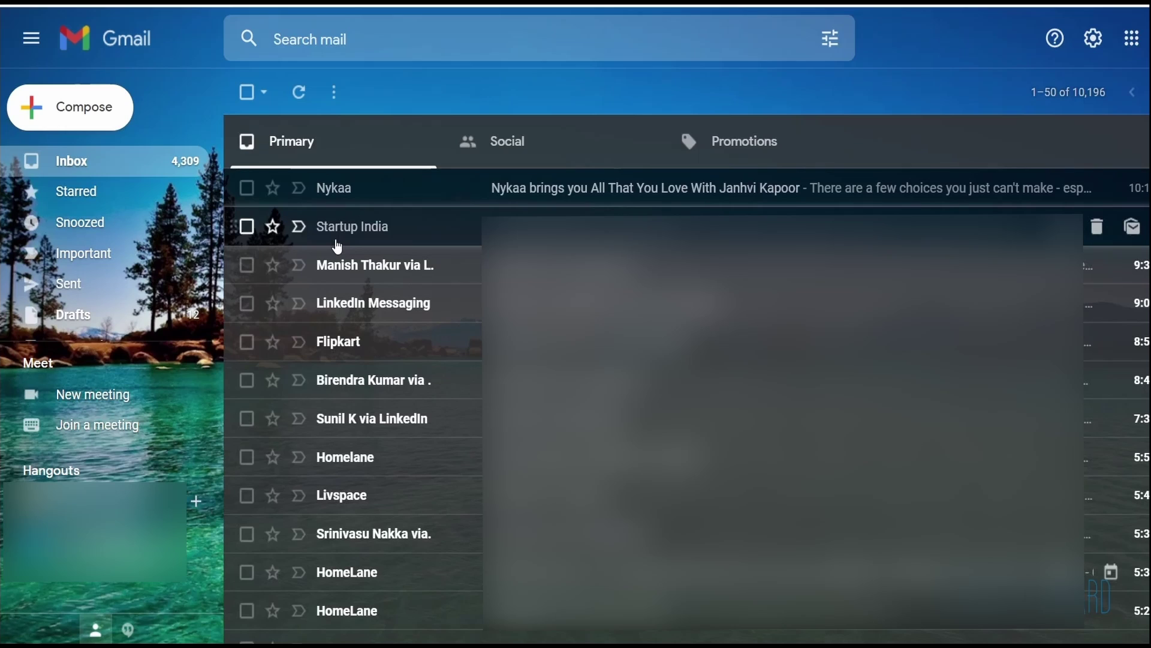
{"action": "left_click", "coordinate": [62, 107]}
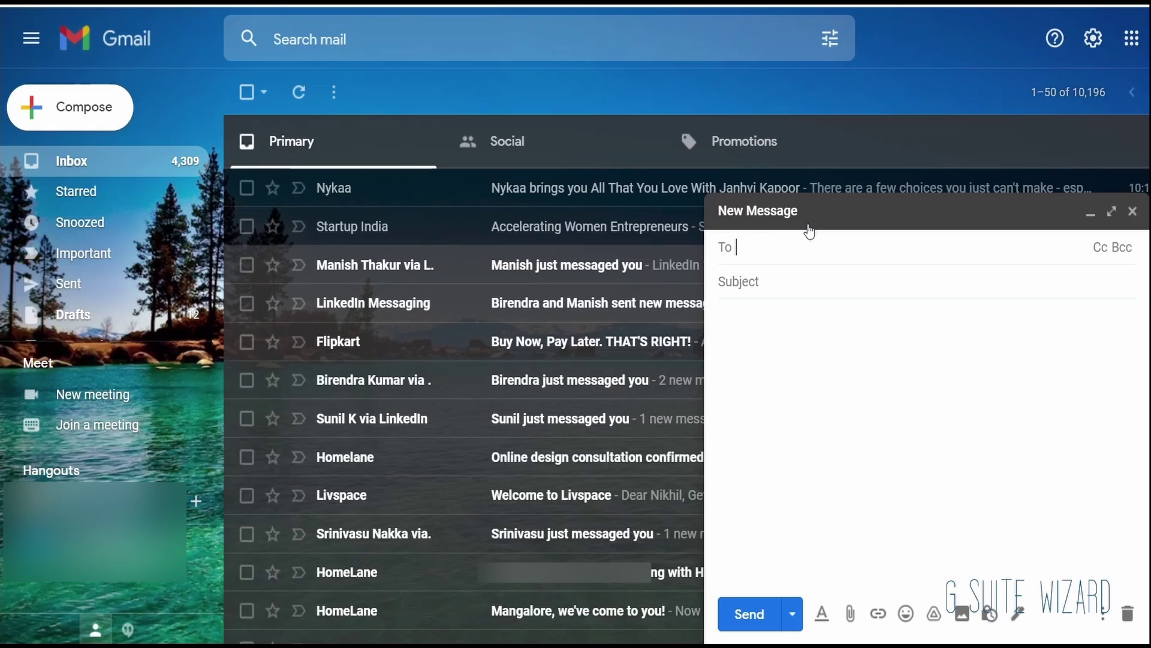
Step: Address the draft to the sample recipient with subject 'Test Mail' and body 'Hi There, I am the wizard who is going to teach you about Gmail.'
{"action": "key", "text": "Return"}
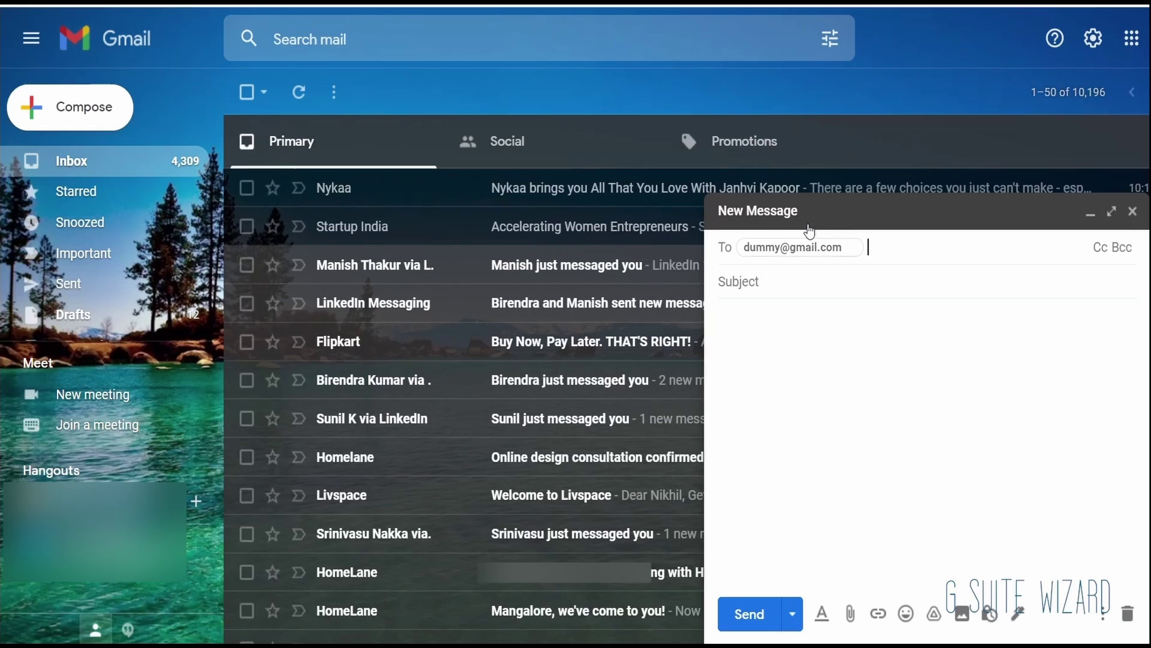
{"action": "key", "text": "Tab"}
{"action": "type", "text": "T"}
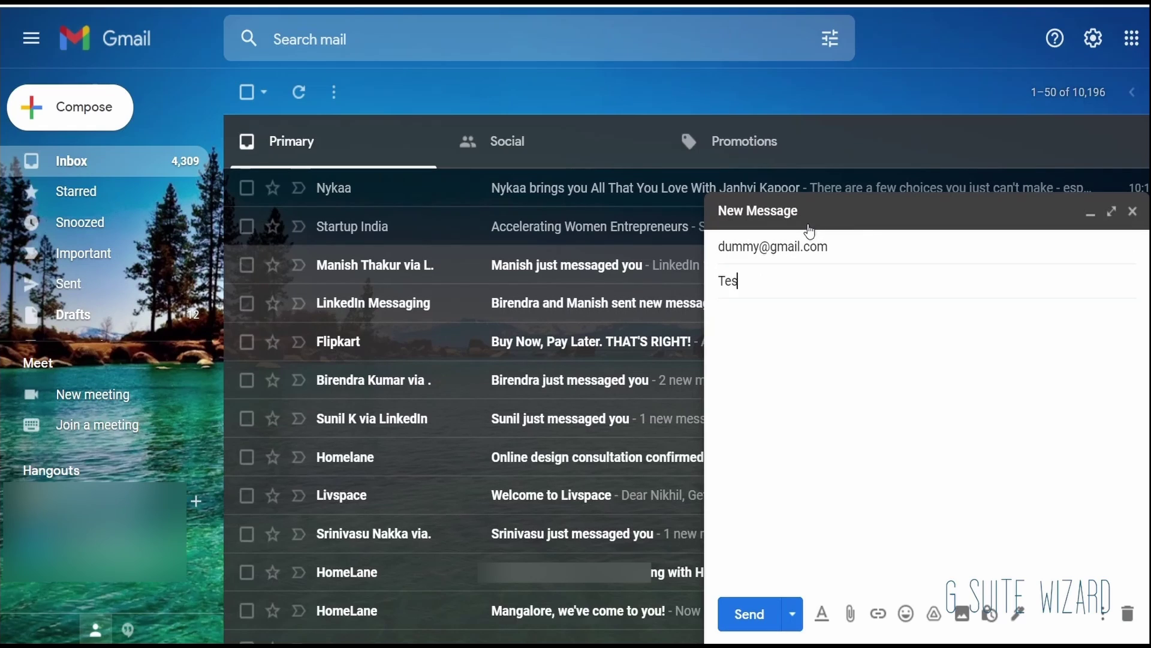
{"action": "type", "text": "est Mail"}
{"action": "key", "text": "Tab"}
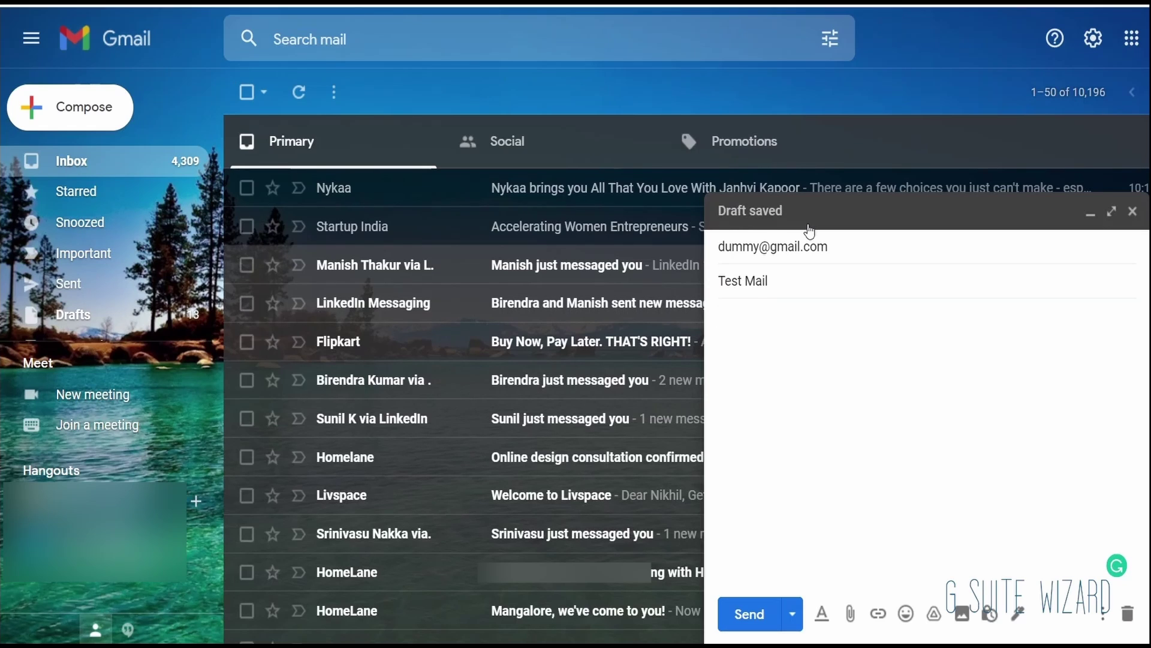
{"action": "type", "text": "Hi There,"}
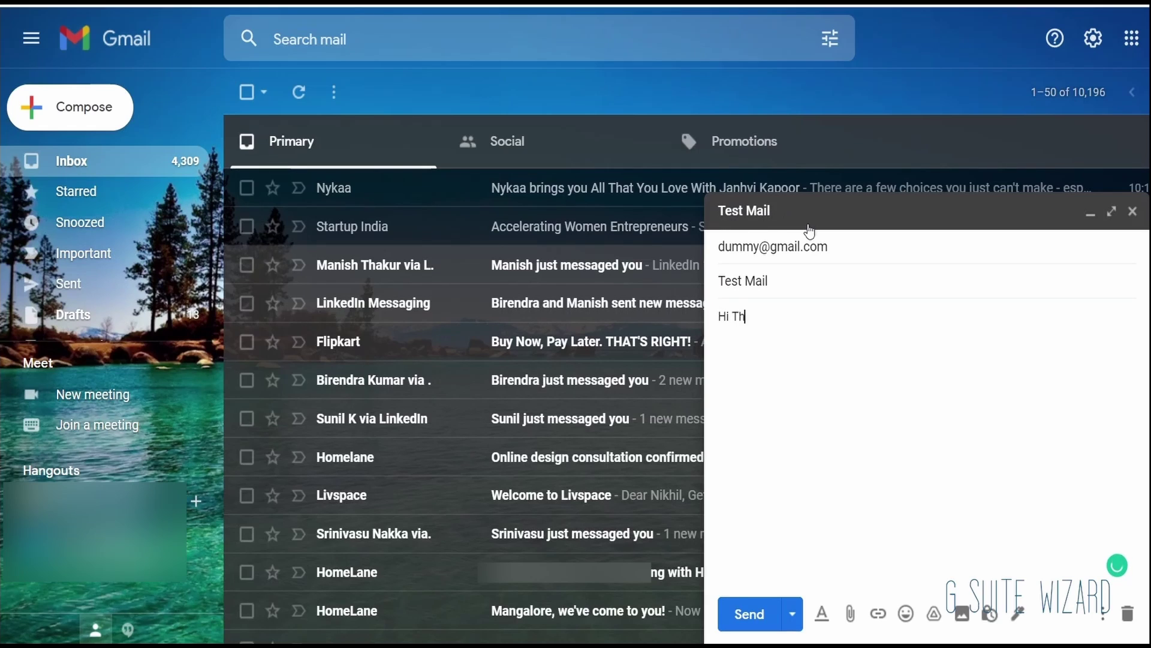
{"action": "key", "text": "Return"}
{"action": "key", "text": "Return"}
{"action": "type", "text": "I am the wizard who is going to"}
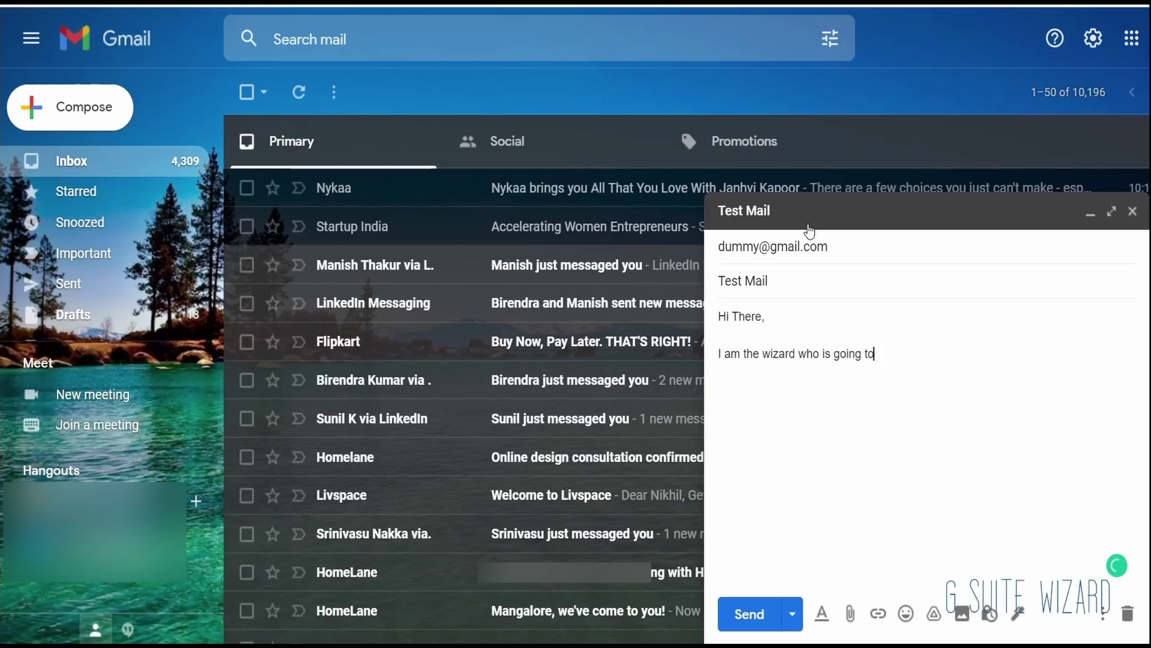
{"action": "type", "text": " teach you about Gmail."}
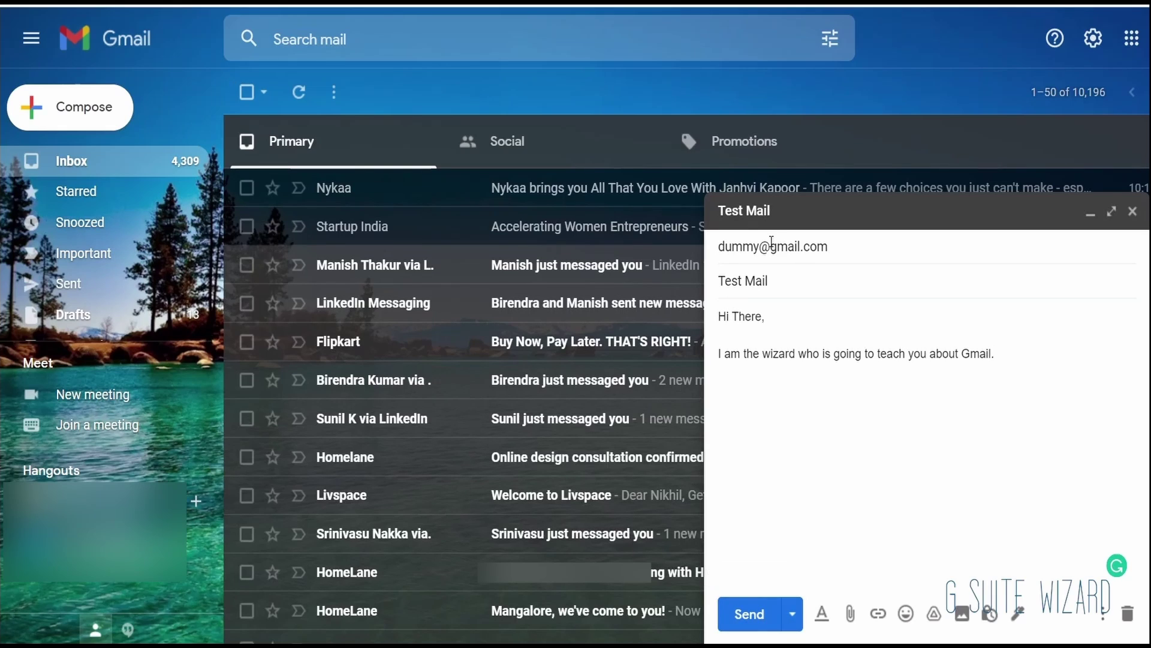
{"action": "left_click", "coordinate": [793, 622]}
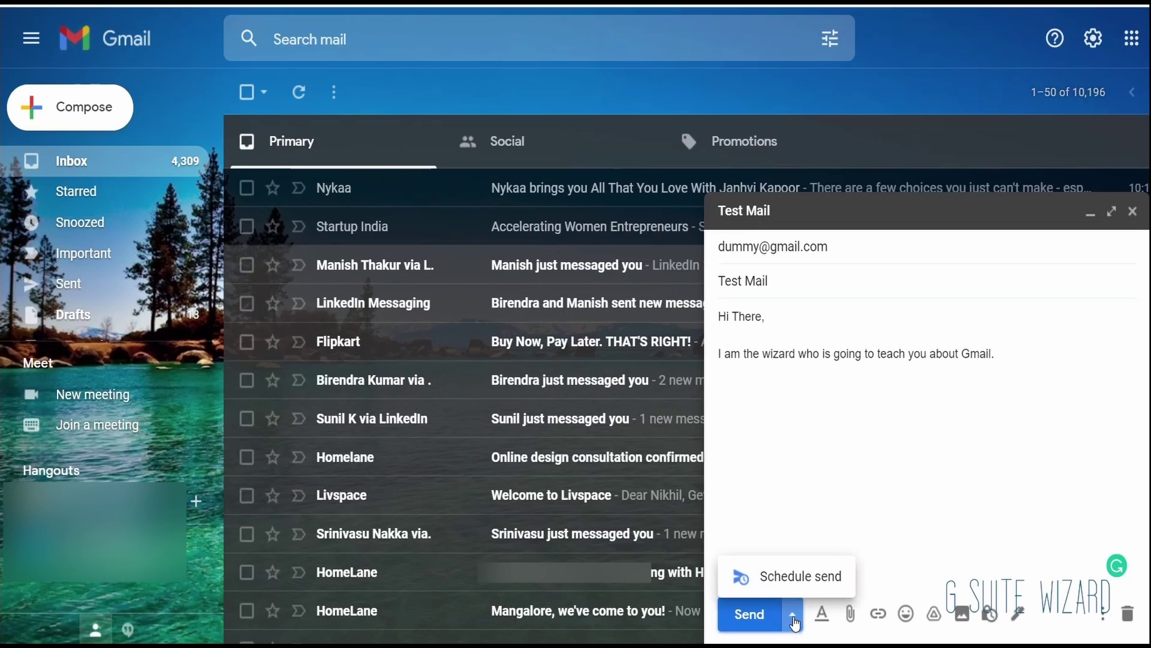
{"action": "left_click", "coordinate": [800, 581]}
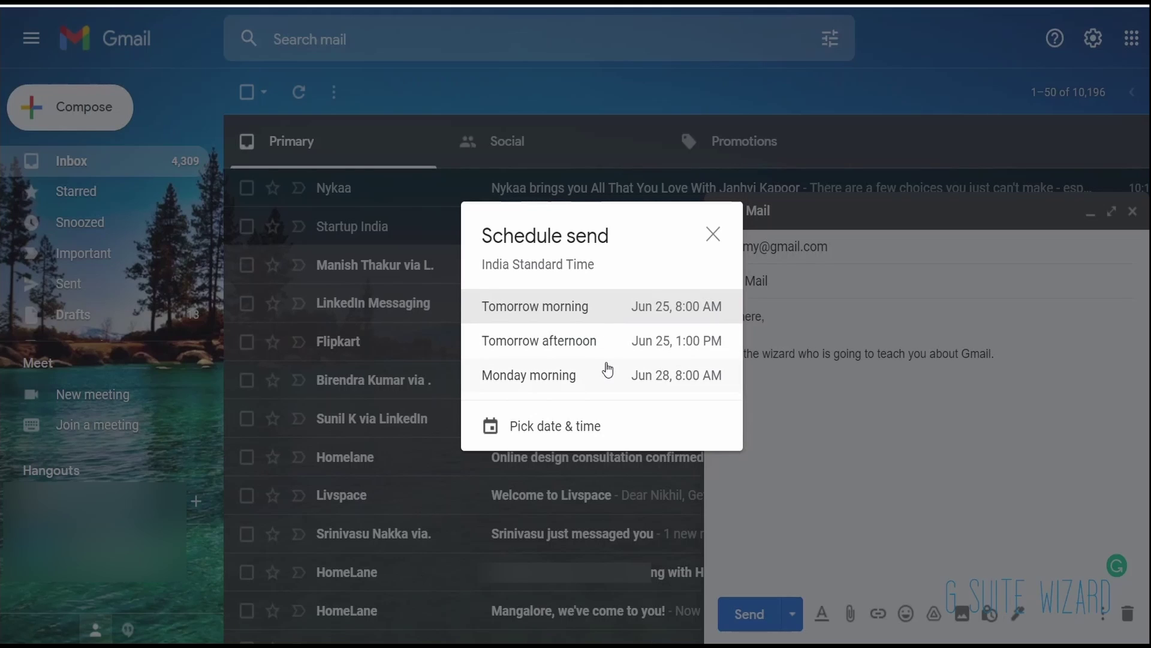
{"action": "left_click", "coordinate": [603, 428]}
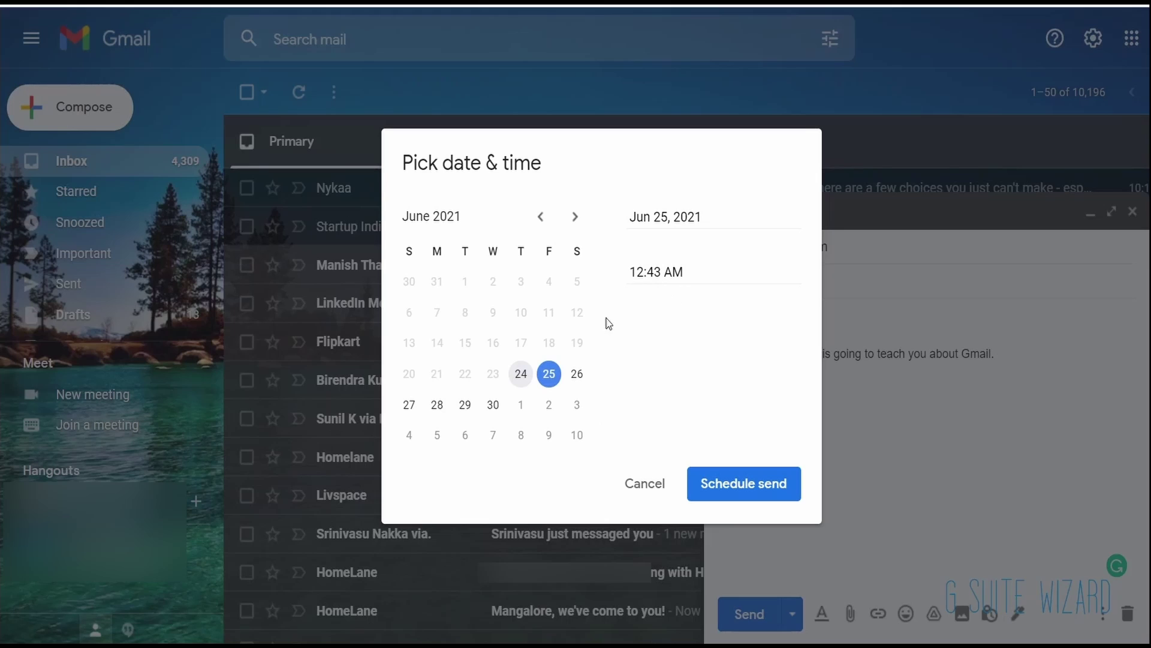
{"action": "left_click", "coordinate": [660, 482]}
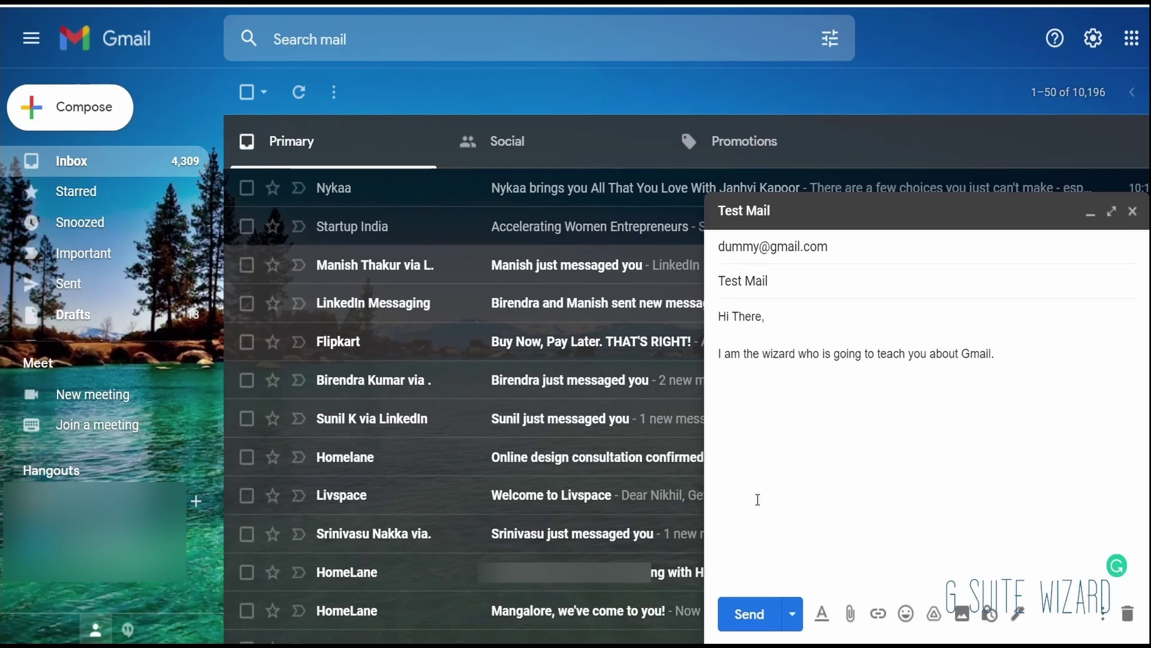
Step: Undo and redo body edits so the intro sentence ends intact
{"action": "left_click", "coordinate": [823, 614]}
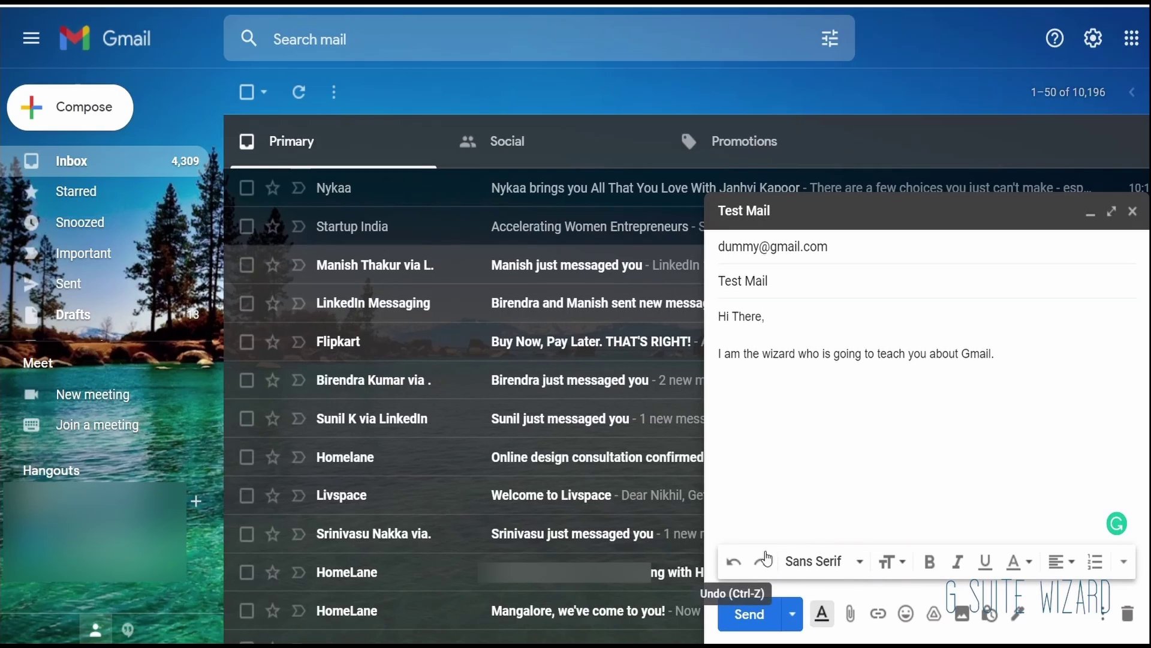
{"action": "left_click", "coordinate": [732, 563]}
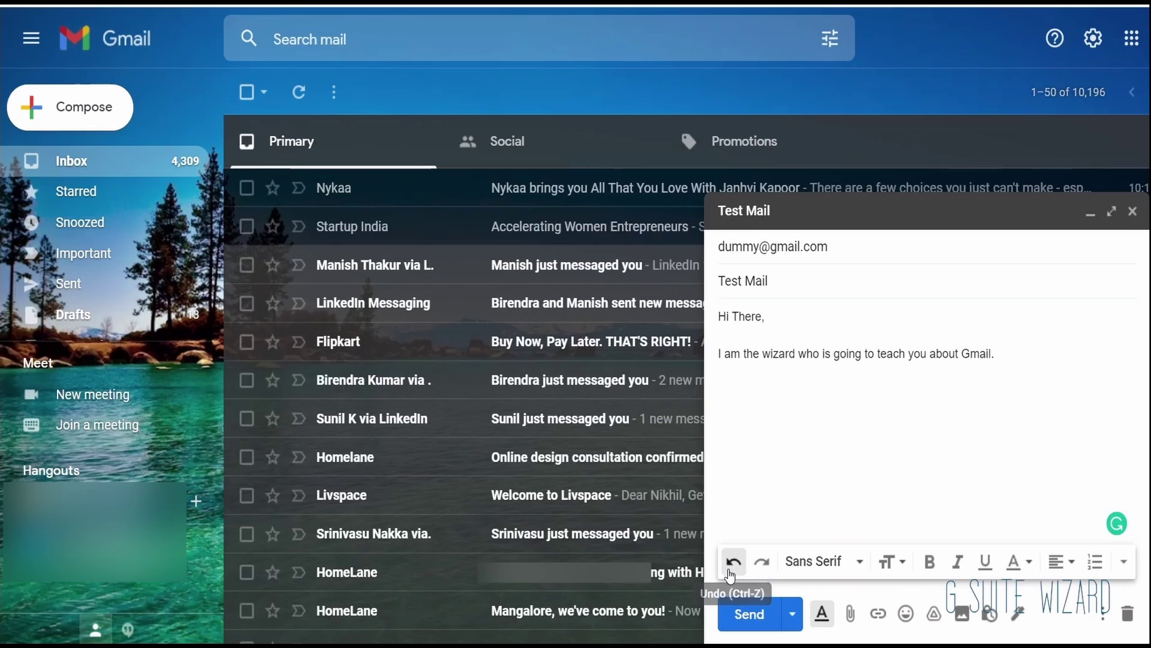
{"action": "left_click", "coordinate": [732, 562]}
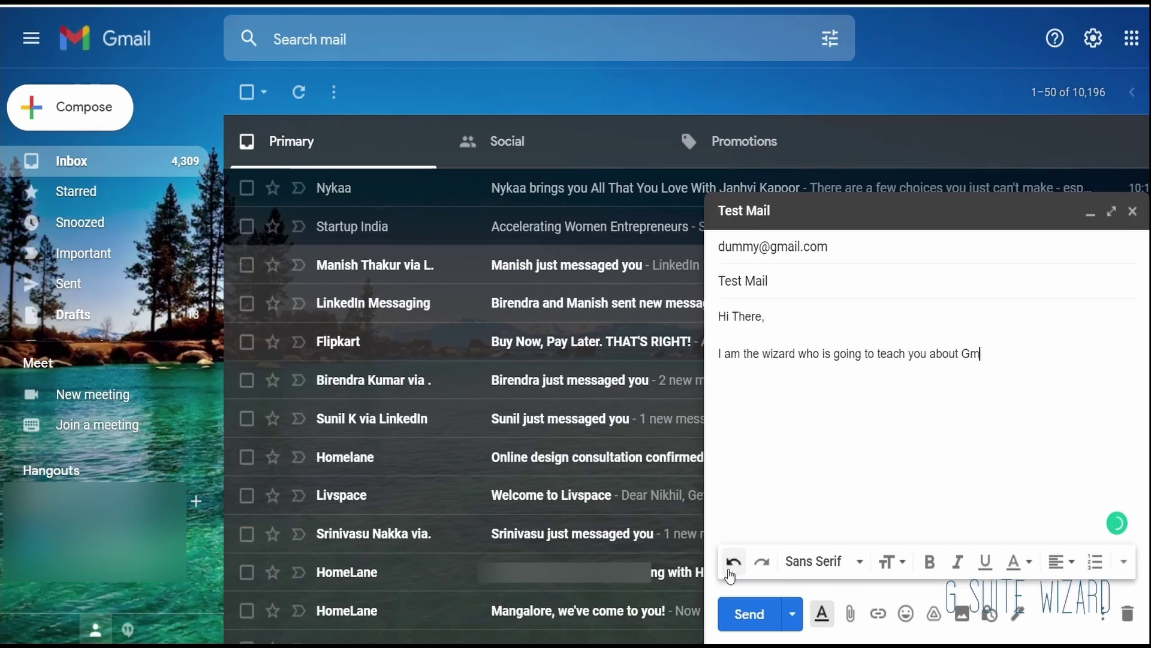
{"action": "left_click", "coordinate": [730, 569]}
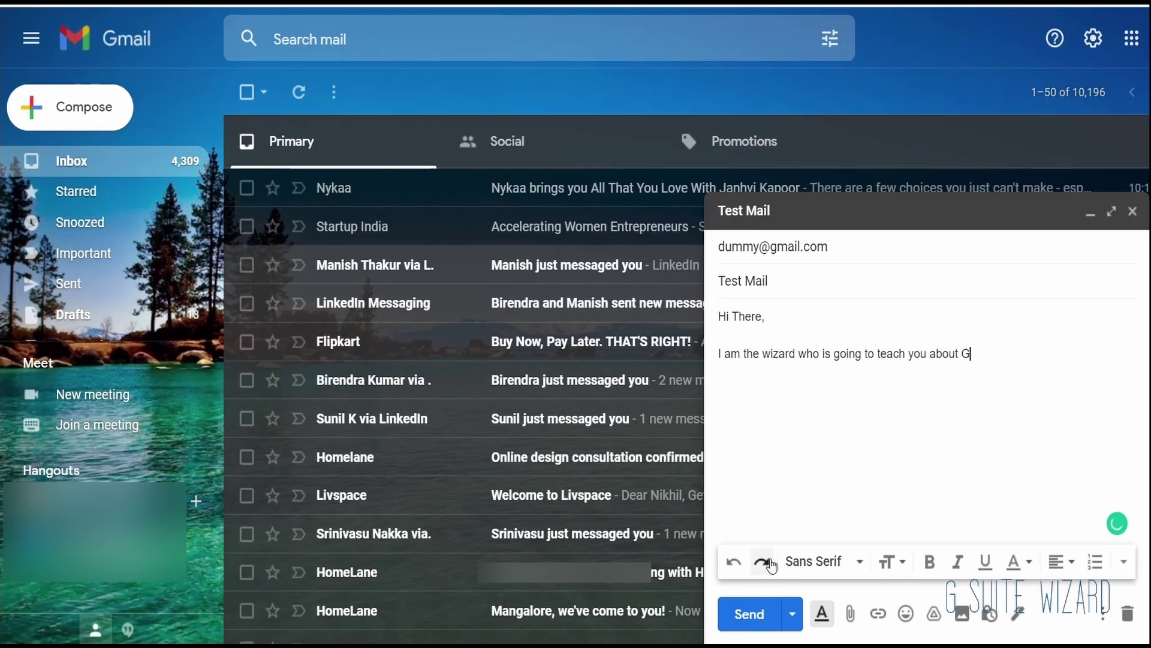
{"action": "left_click", "coordinate": [772, 566]}
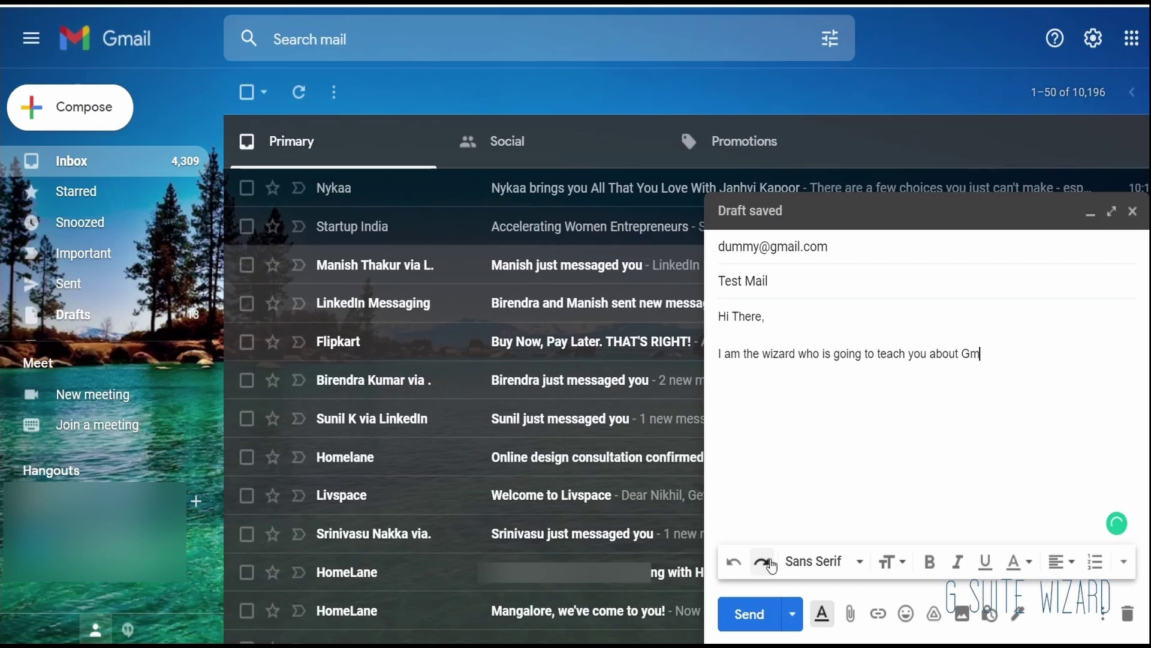
{"action": "left_click", "coordinate": [772, 566]}
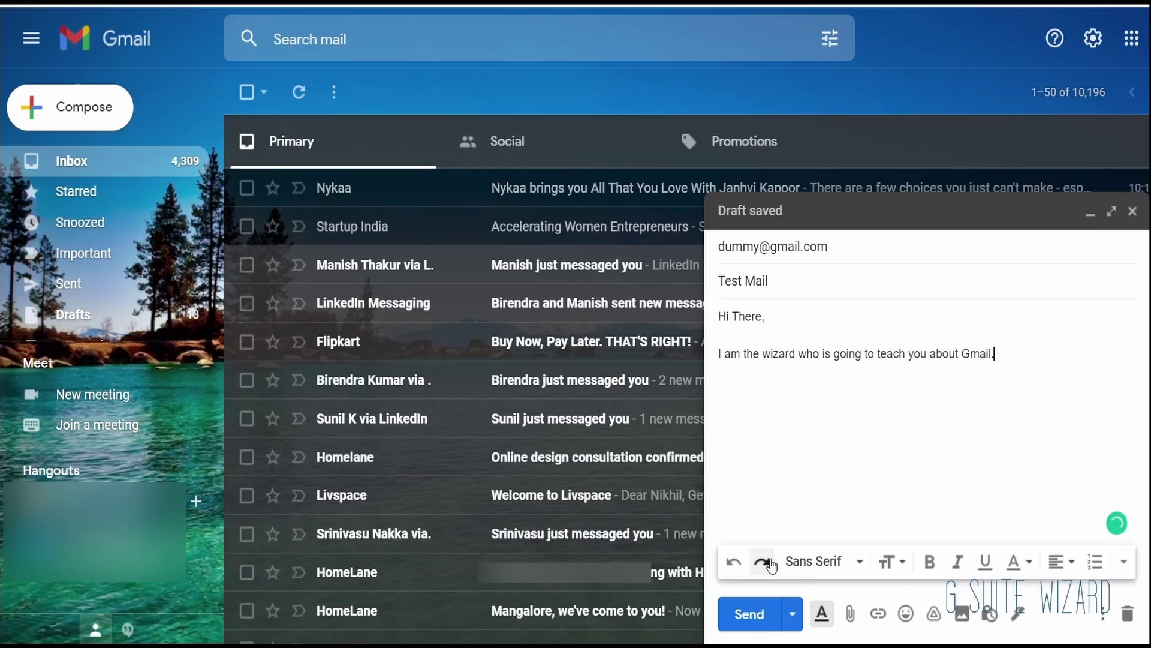
Step: Switch to the Fixed Width font and type 'There' to form the 'Hi There,' line
{"action": "left_click", "coordinate": [804, 561]}
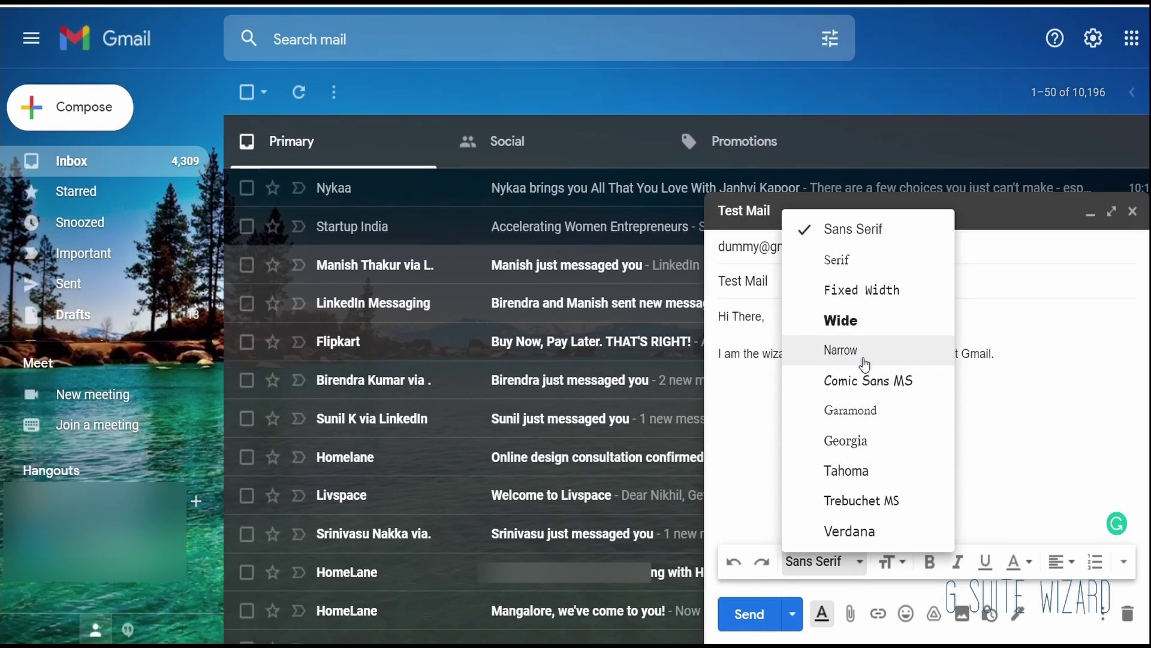
{"action": "left_click", "coordinate": [898, 290]}
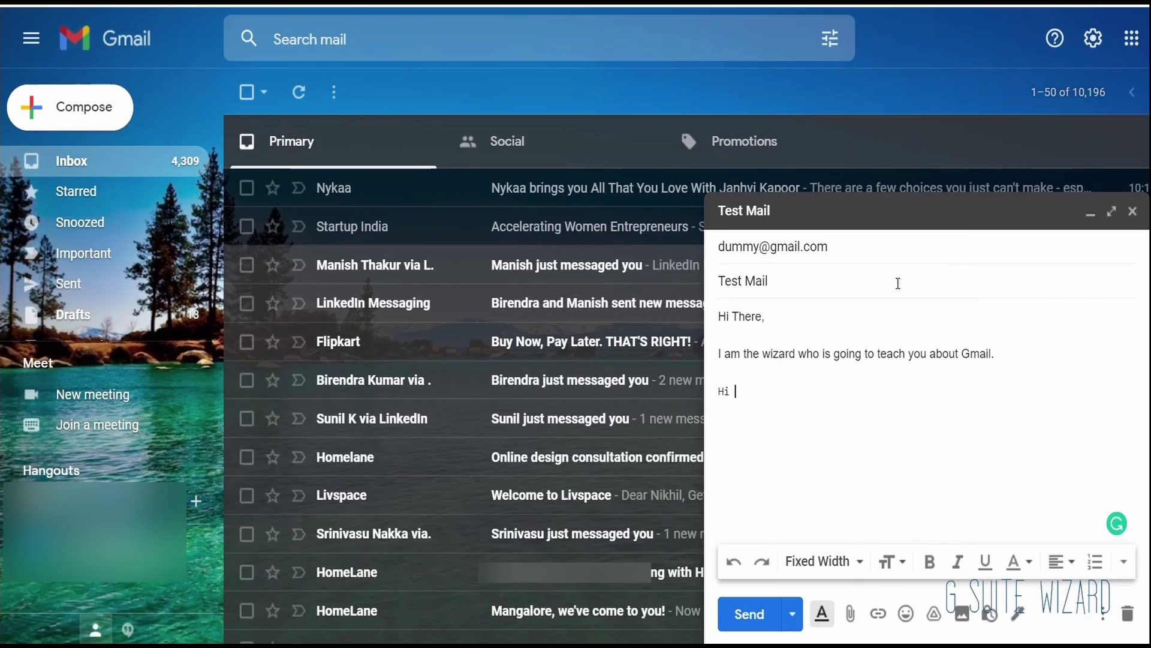
{"action": "type", "text": "There,"}
{"action": "left_click", "coordinate": [776, 351]}
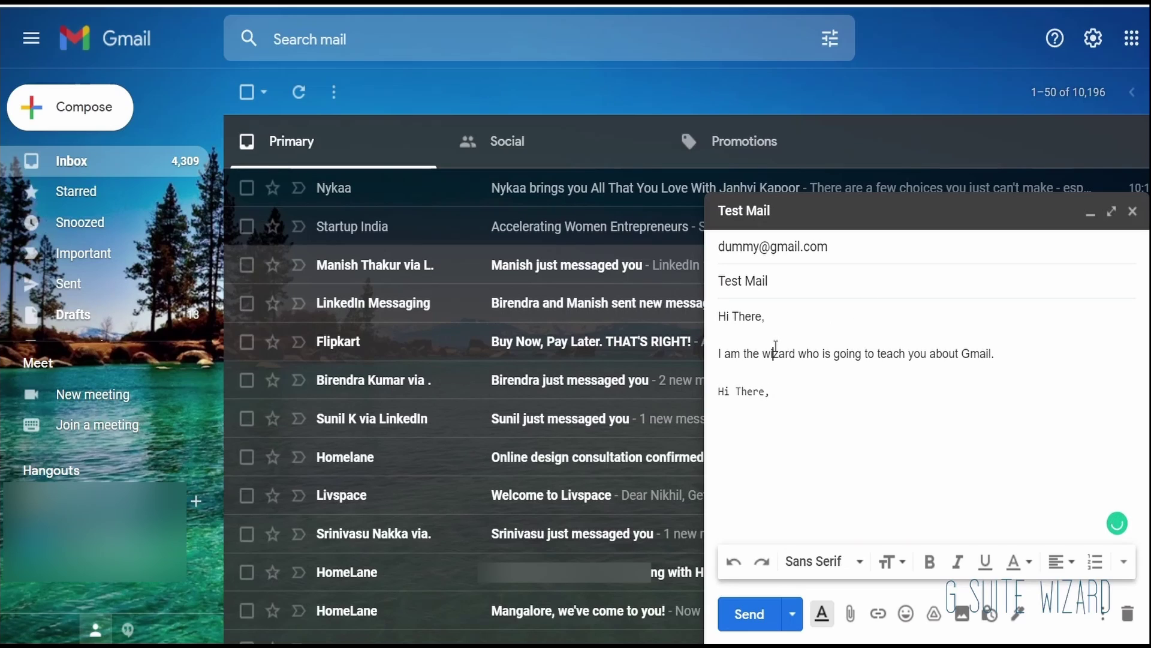
{"action": "left_click", "coordinate": [780, 391]}
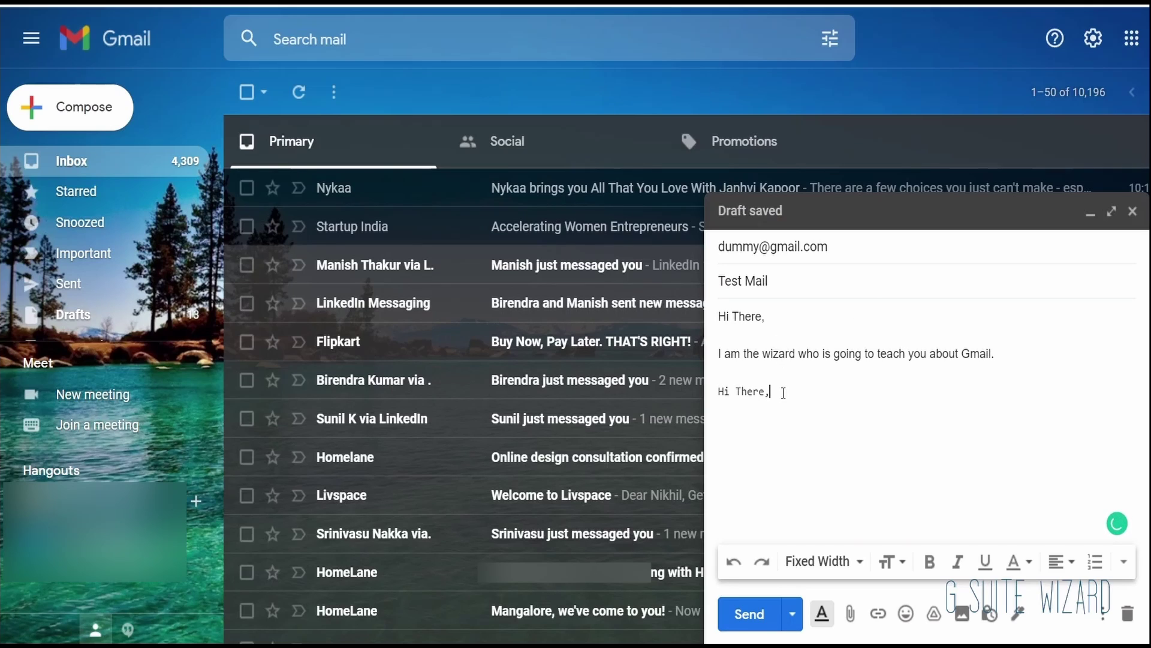
{"action": "left_click", "coordinate": [817, 569]}
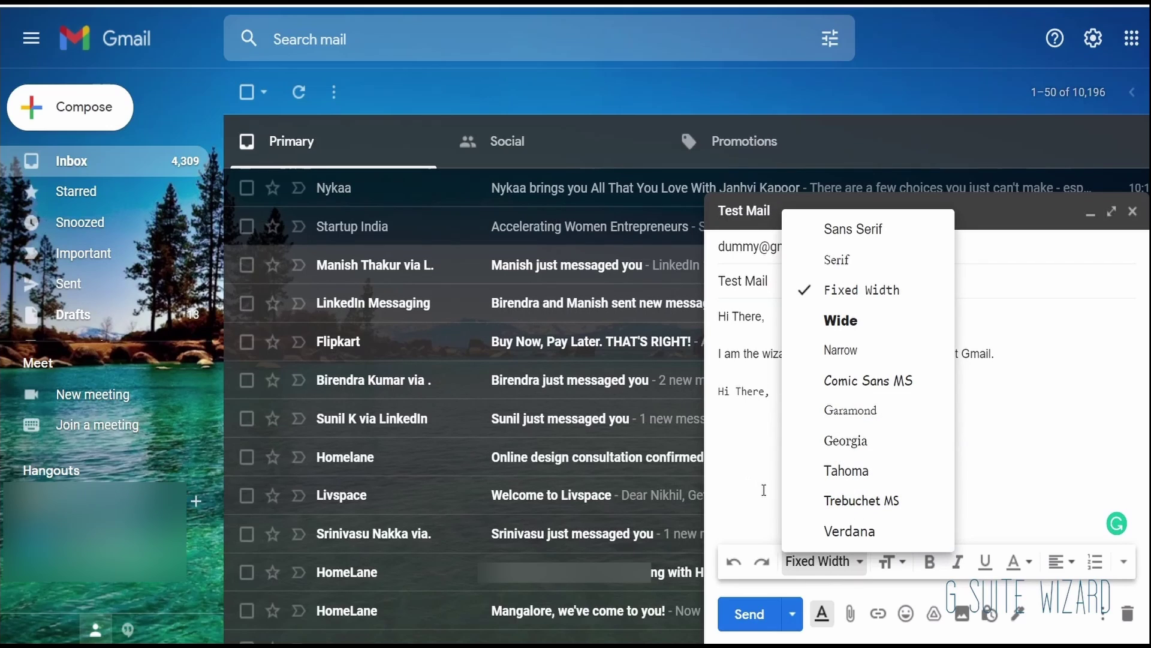
{"action": "left_click", "coordinate": [890, 577]}
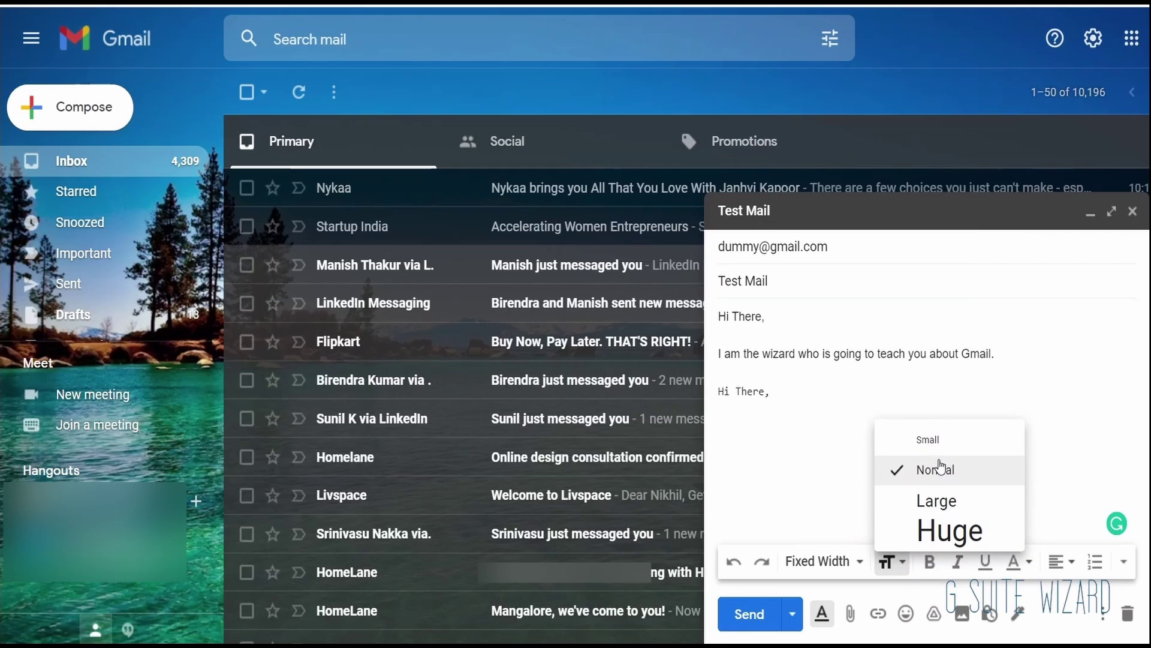
Step: Add a Huge-size line 'Hello there.' and make 'there.' bold
{"action": "left_click", "coordinate": [935, 530]}
{"action": "key", "text": "Return"}
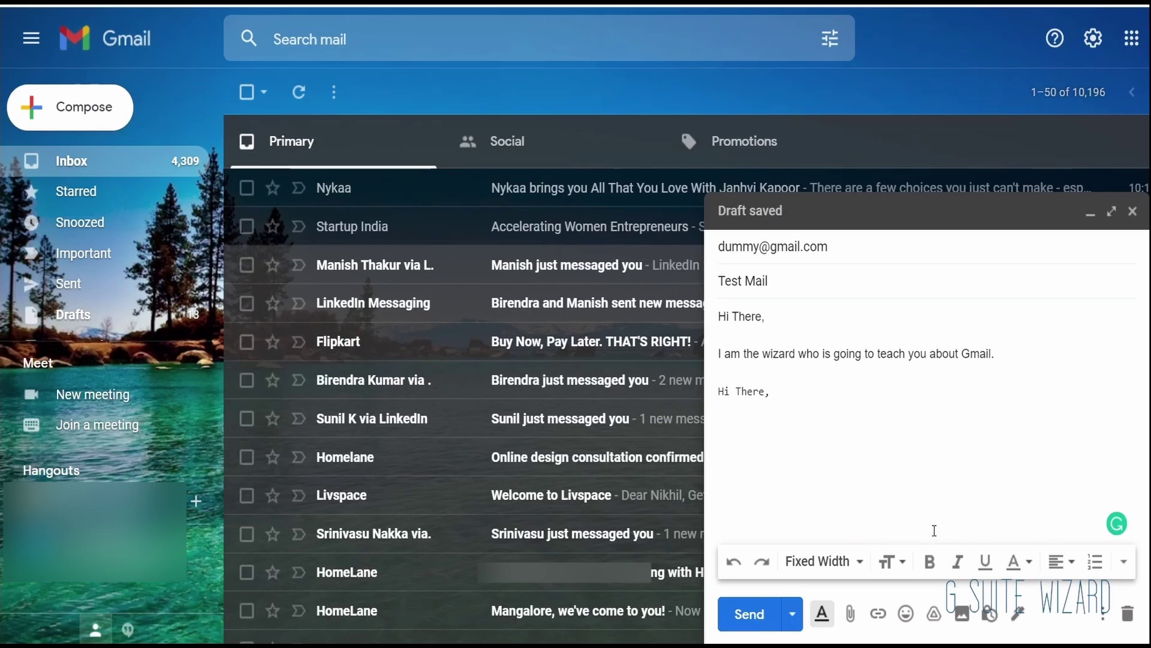
{"action": "type", "text": "Hello there."}
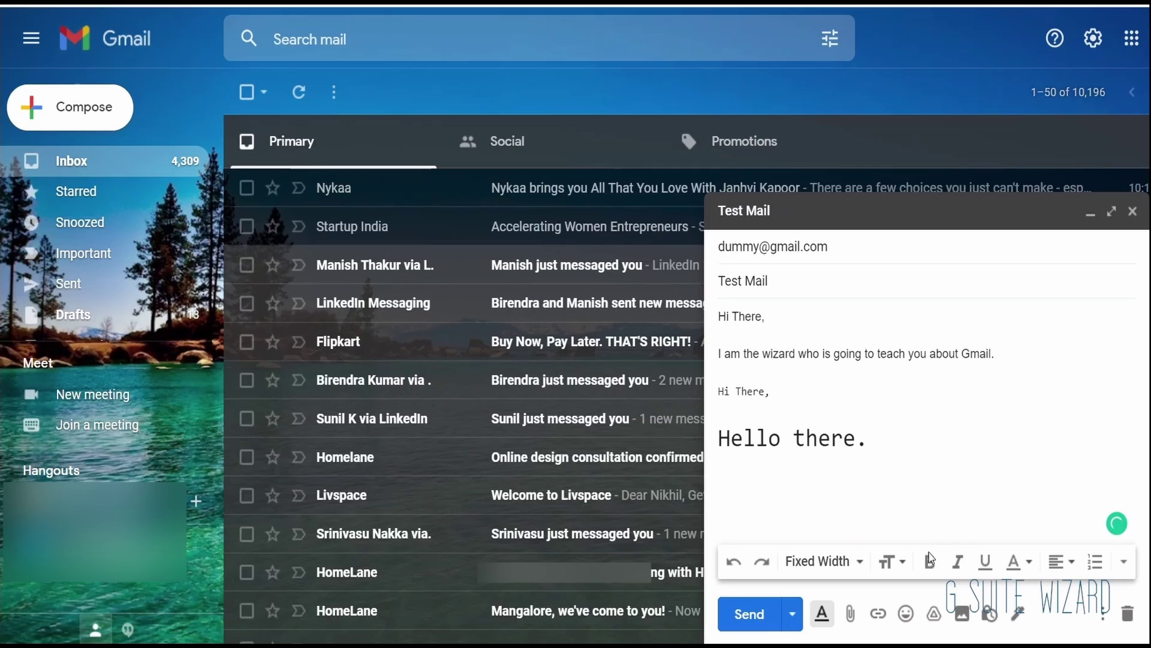
{"action": "left_click", "coordinate": [883, 561]}
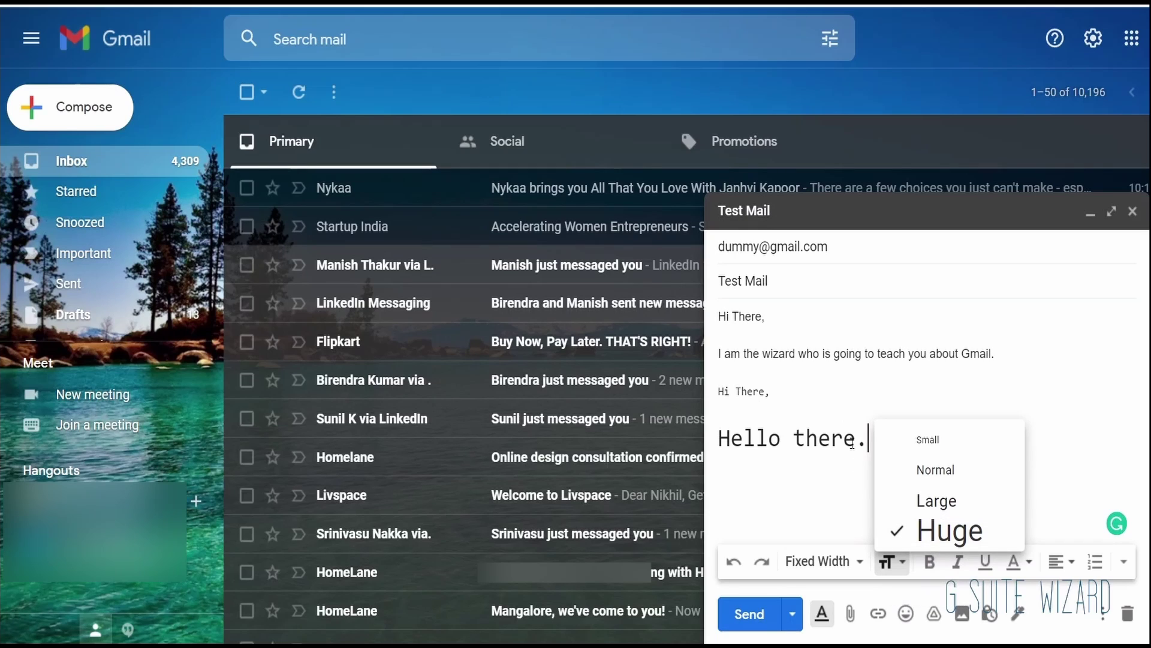
{"action": "left_click", "coordinate": [872, 443]}
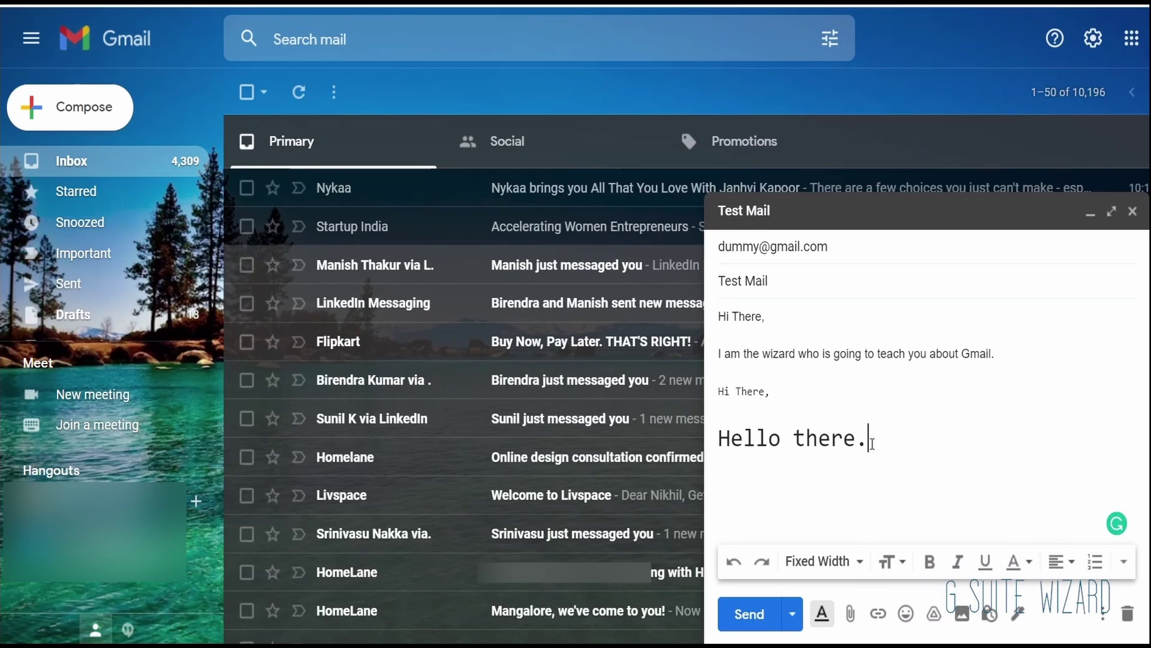
{"action": "left_click_drag", "start_coordinate": [869, 442], "coordinate": [800, 442]}
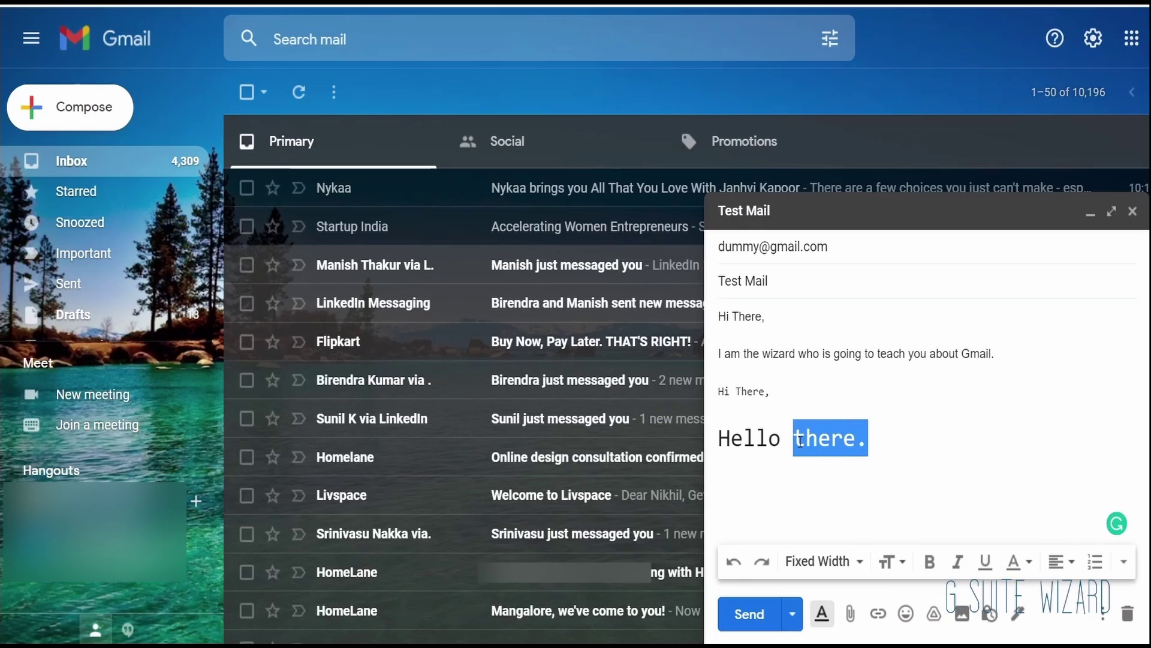
{"action": "left_click", "coordinate": [927, 563]}
{"action": "left_click", "coordinate": [929, 461]}
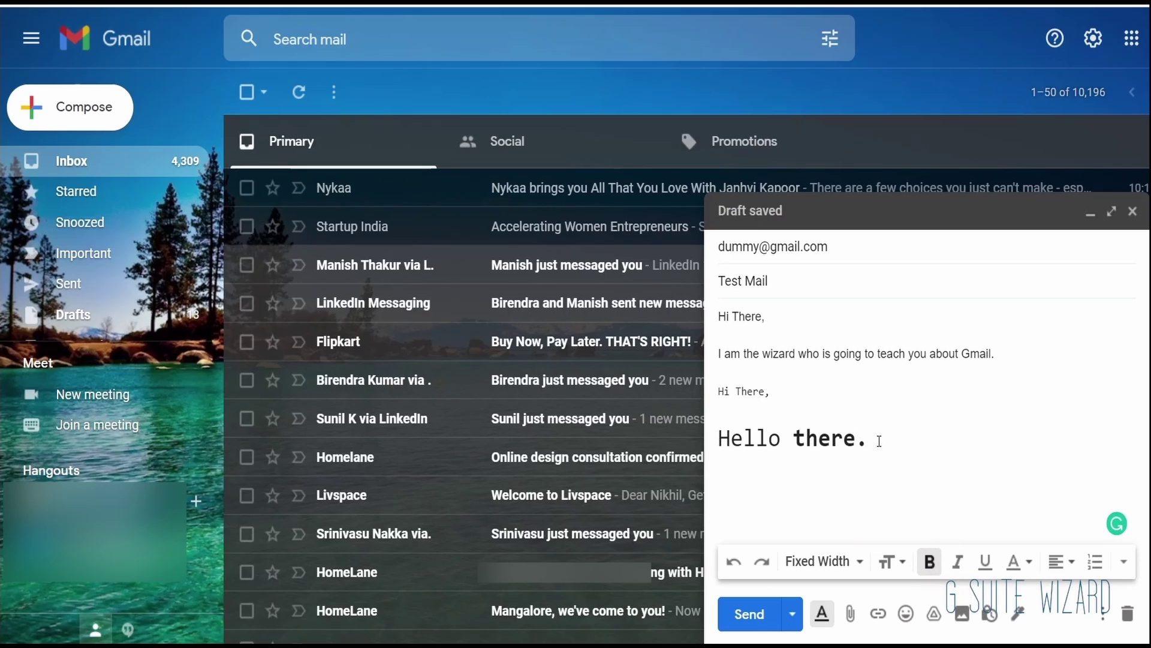
Step: Underline 'there.', then continue with 'How are you?' and italic 'I am fine'
{"action": "left_click_drag", "start_coordinate": [879, 441], "coordinate": [793, 442]}
{"action": "left_click", "coordinate": [991, 569]}
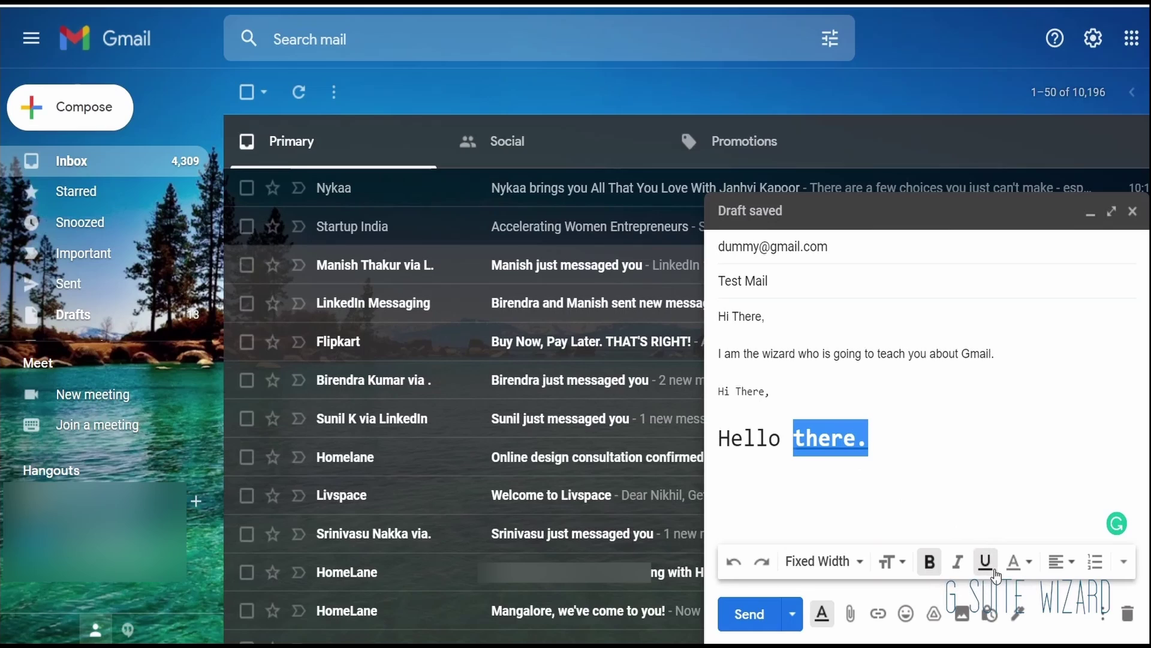
{"action": "left_click", "coordinate": [898, 441]}
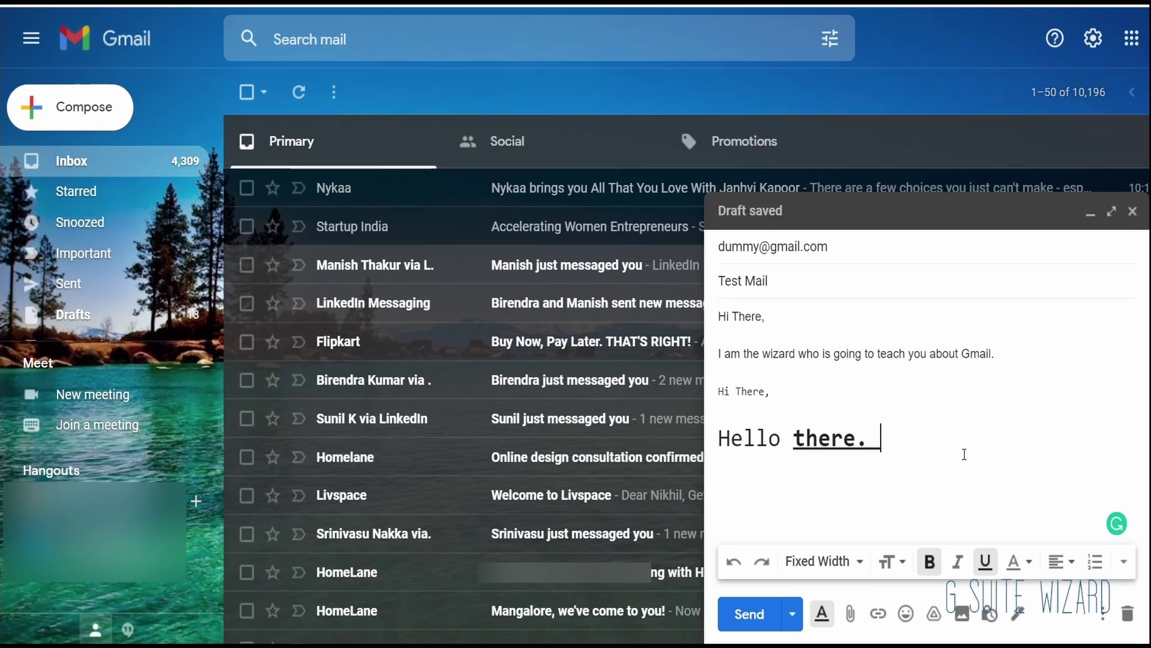
{"action": "type", "text": "How are you"}
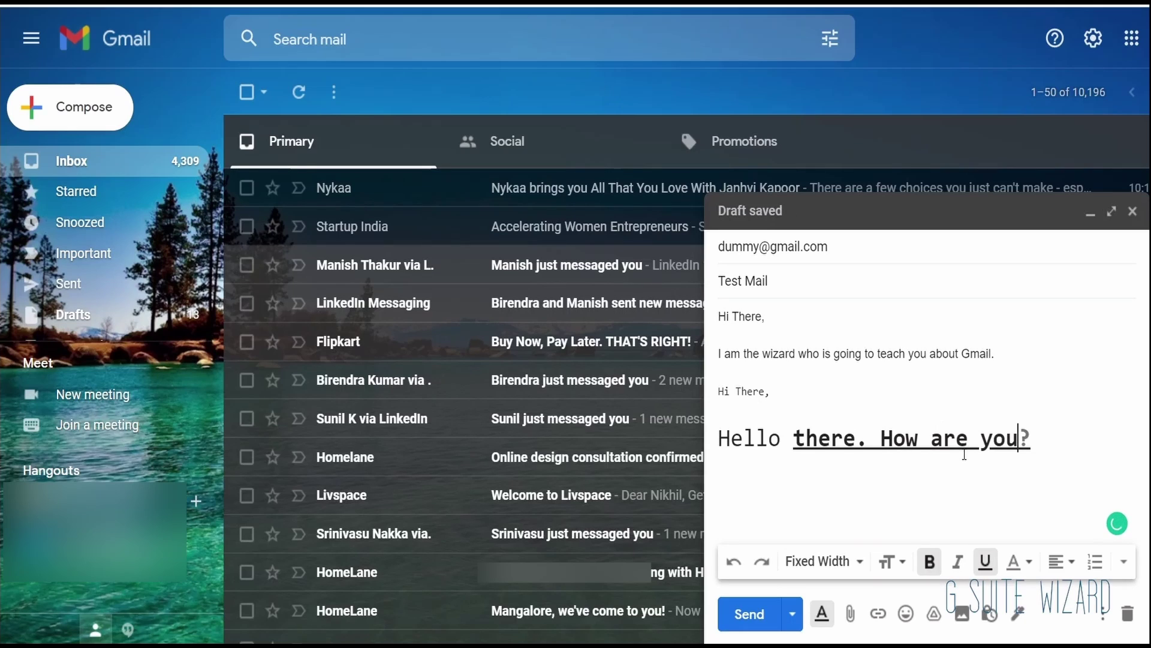
{"action": "type", "text": "?"}
{"action": "left_click", "coordinate": [958, 562]}
{"action": "type", "text": "I am fine"}
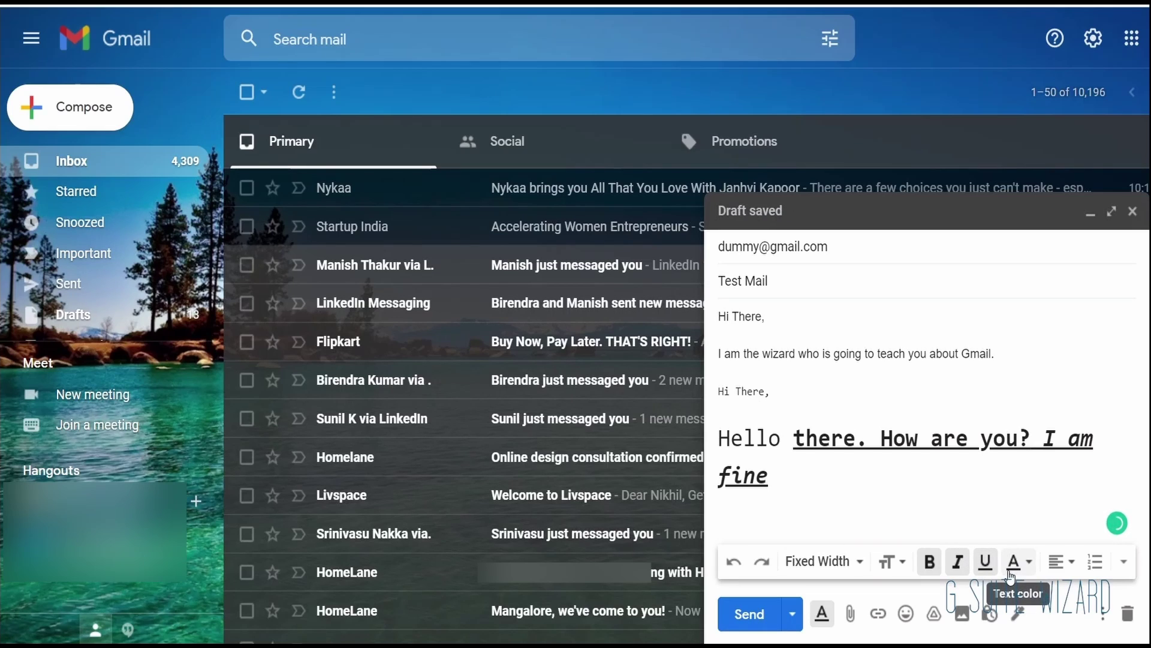
Step: Turn off bold, italics and underline, and set a yellow text background for new text
{"action": "left_click", "coordinate": [985, 561]}
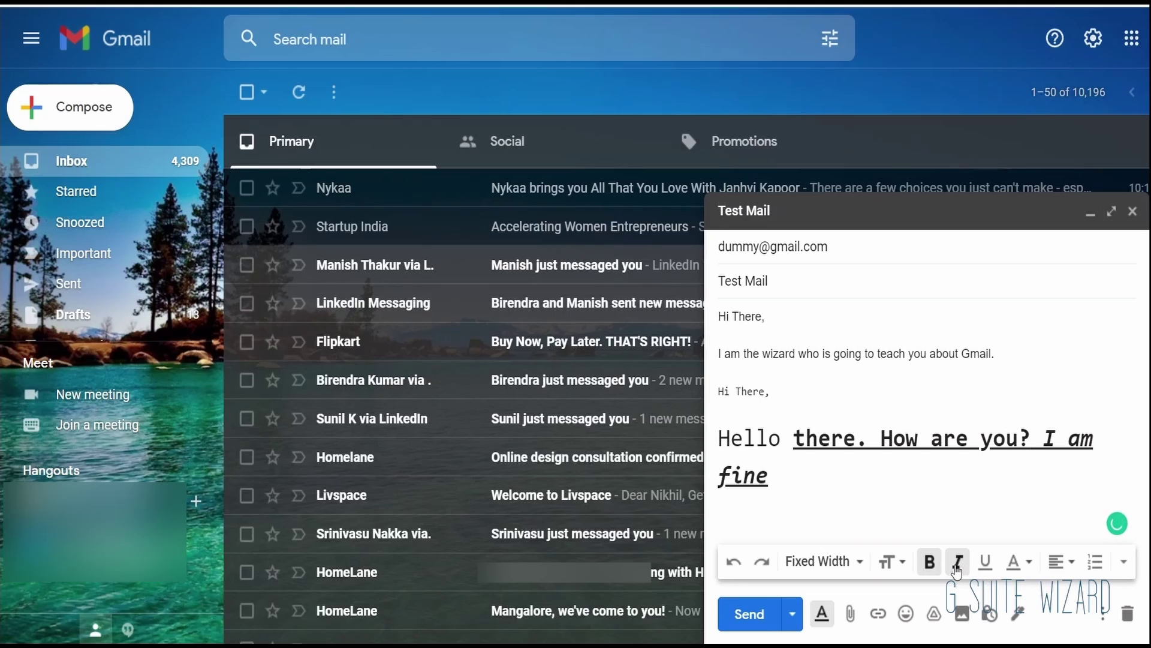
{"action": "left_click", "coordinate": [930, 562]}
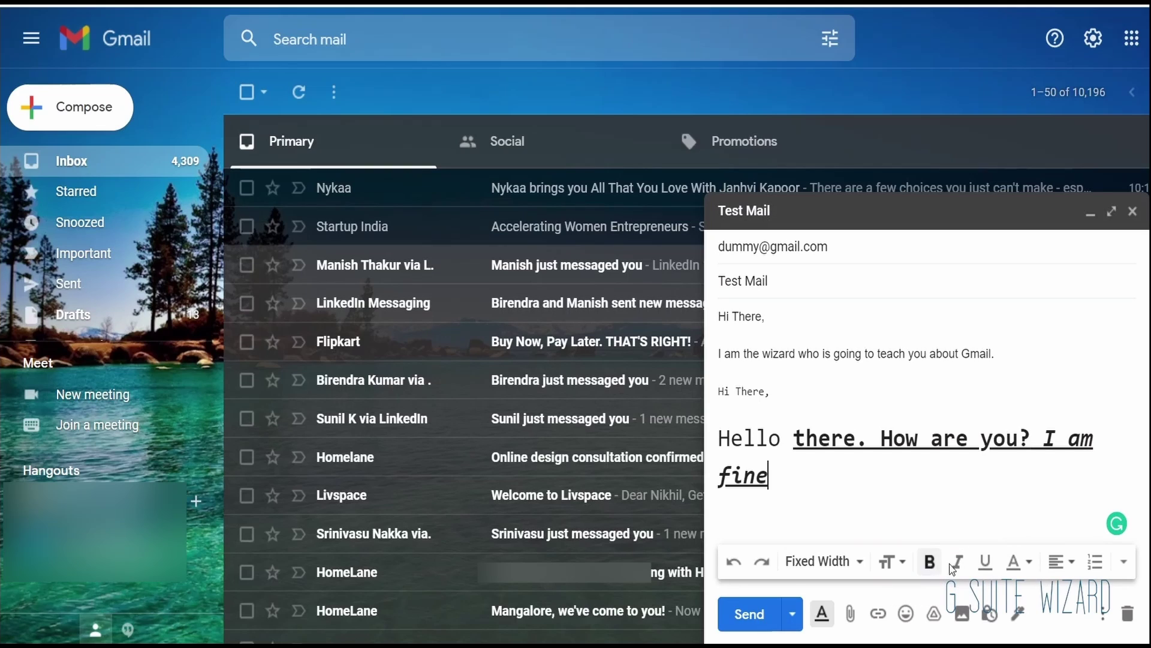
{"action": "left_click", "coordinate": [1014, 564]}
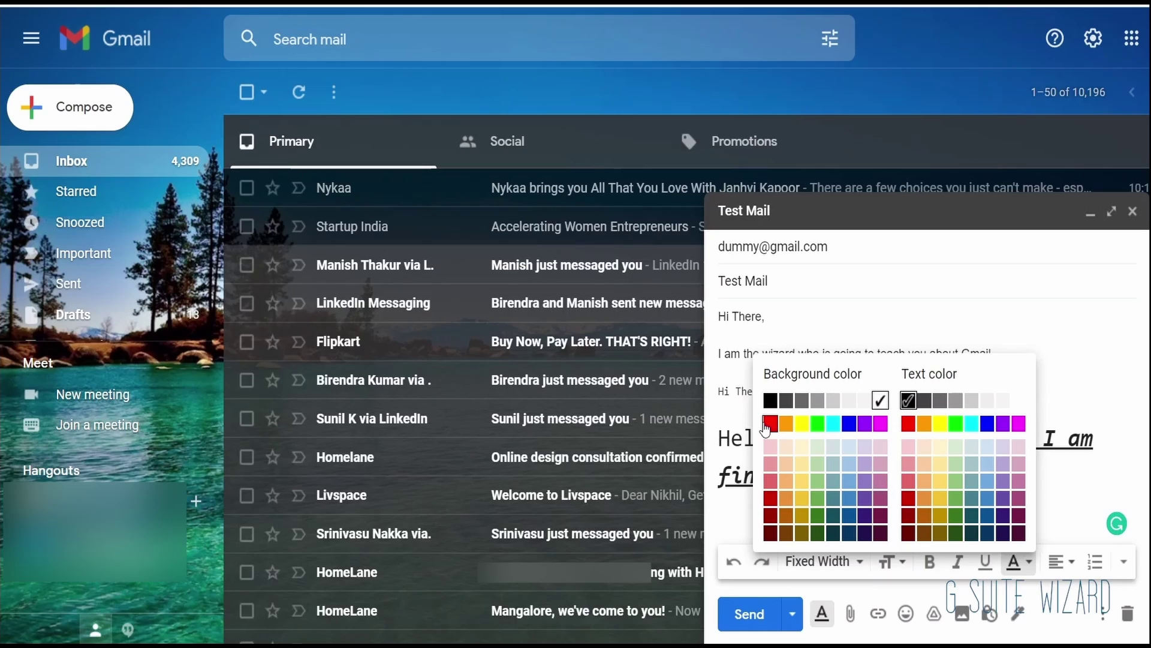
{"action": "left_click", "coordinate": [799, 427]}
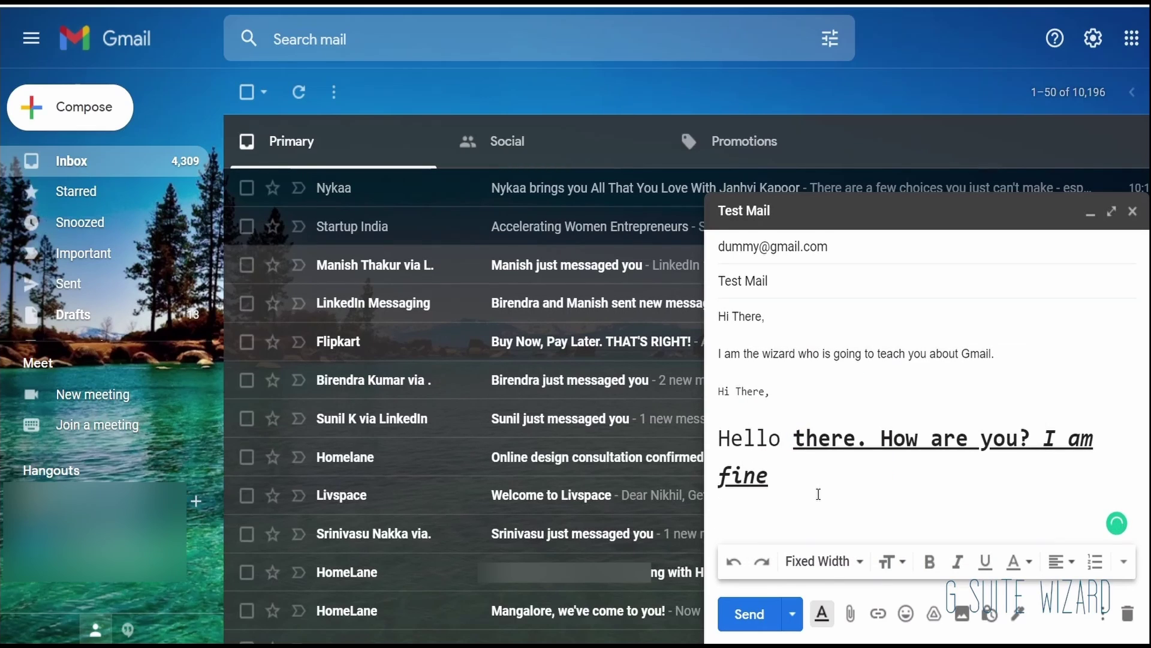
Step: Add the highlighted line 'Hello, how are you doing?' and a red line 'I am doing well'
{"action": "key", "text": "Return"}
{"action": "type", "text": "Hello, how are you doing?"}
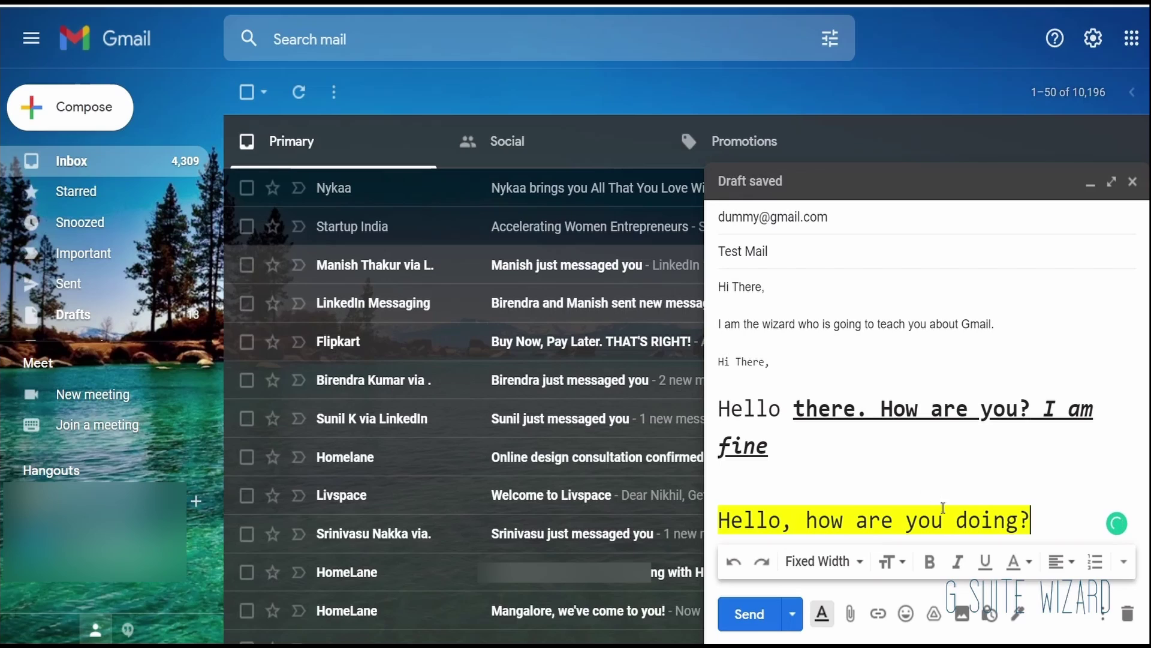
{"action": "left_click", "coordinate": [1023, 562]}
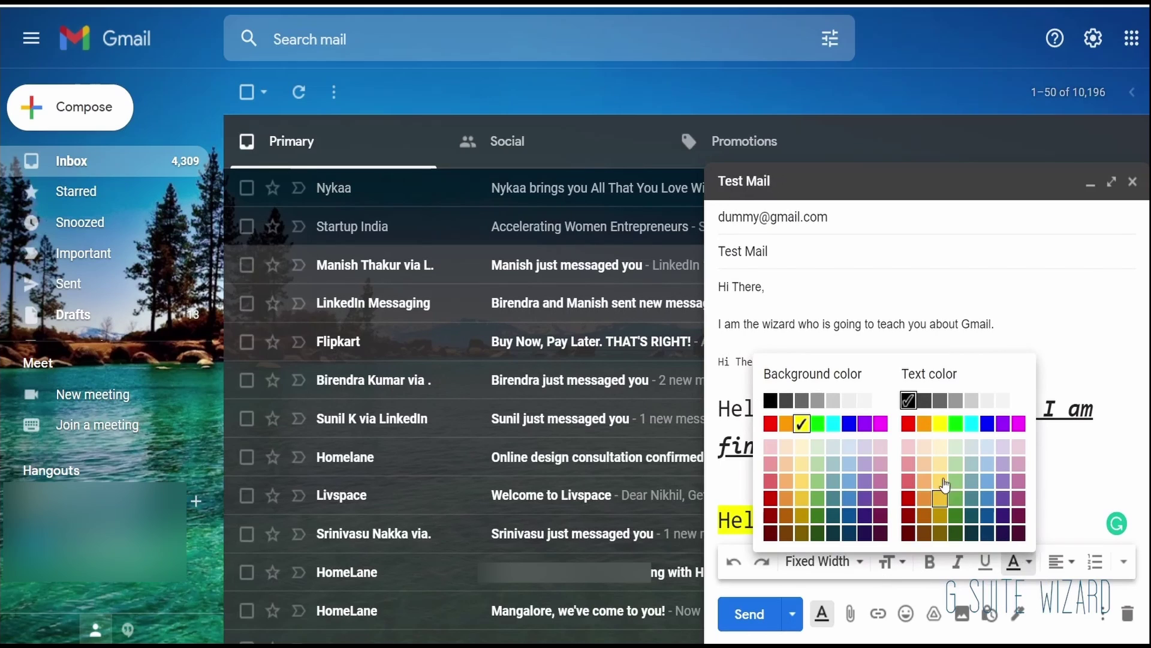
{"action": "left_click", "coordinate": [1023, 521]}
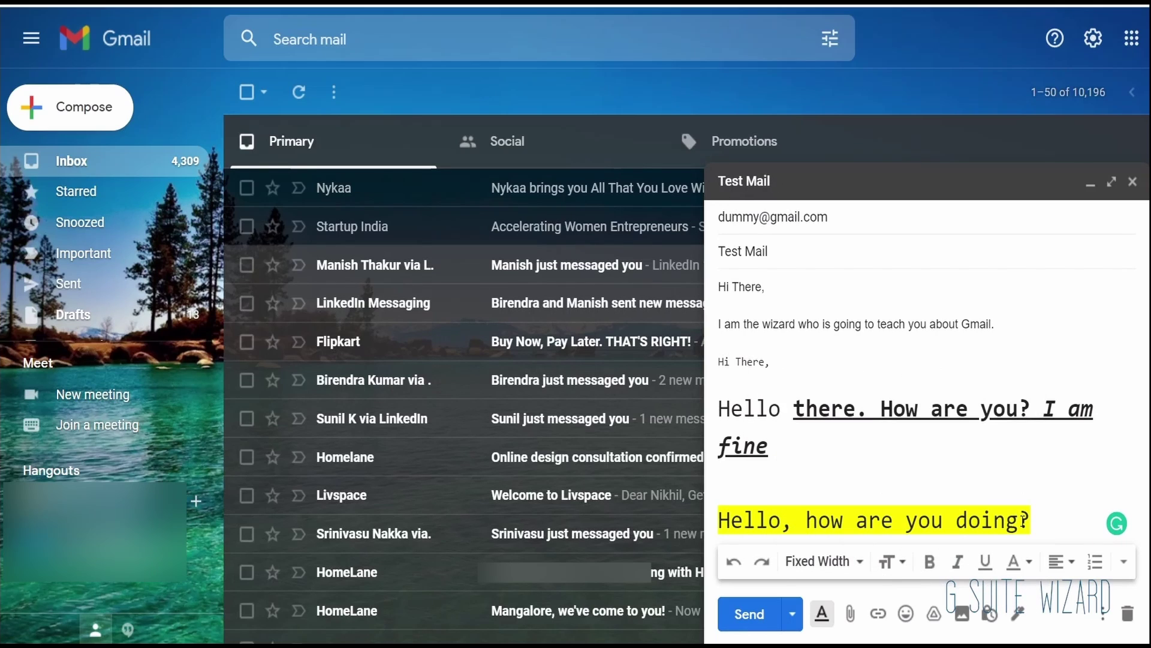
{"action": "key", "text": "Return"}
{"action": "type", "text": "I am "}
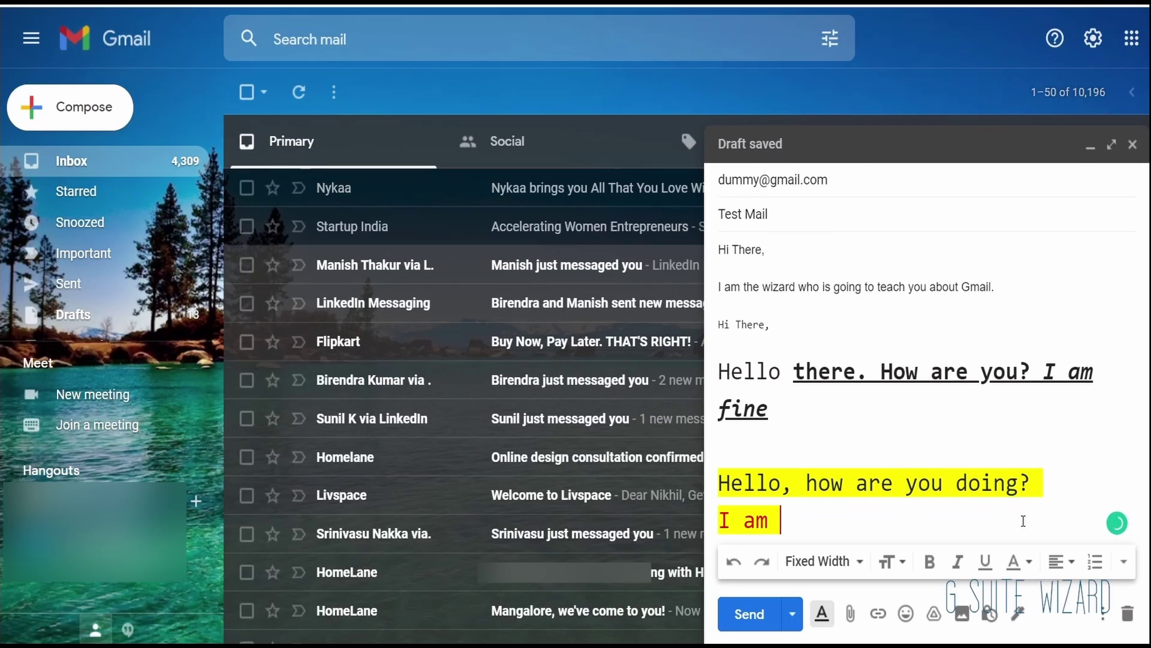
{"action": "type", "text": "doing"}
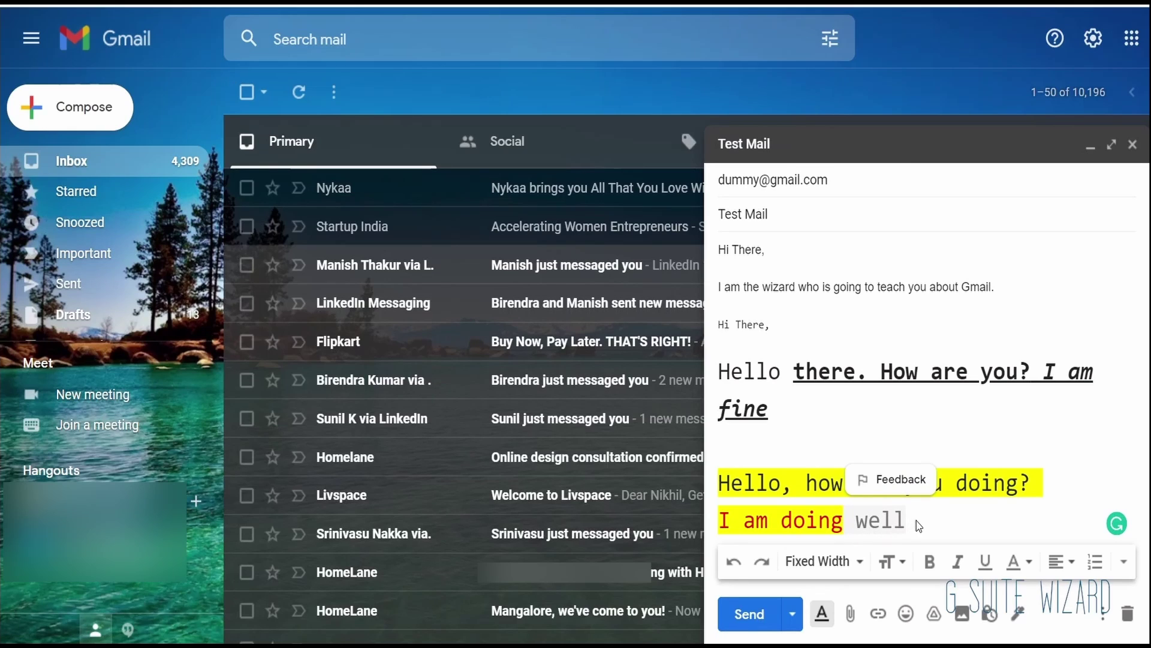
{"action": "key", "text": "Tab"}
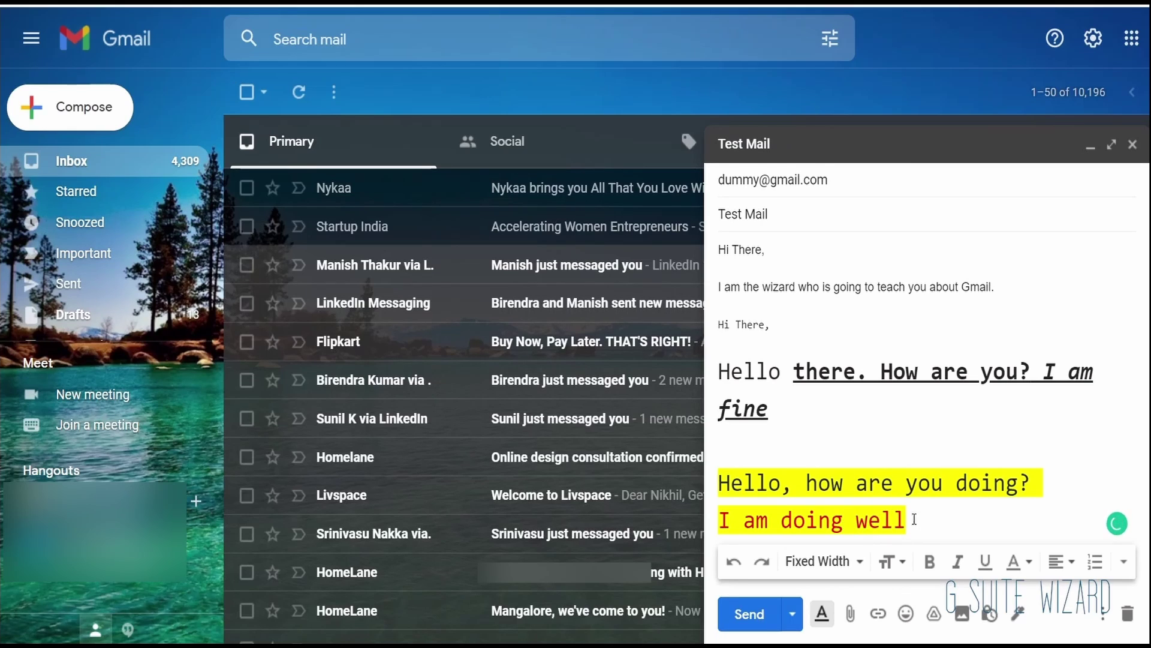
Step: End the answer with a period and select the two lines below the big sentence
{"action": "type", "text": "."}
{"action": "key", "text": "Return"}
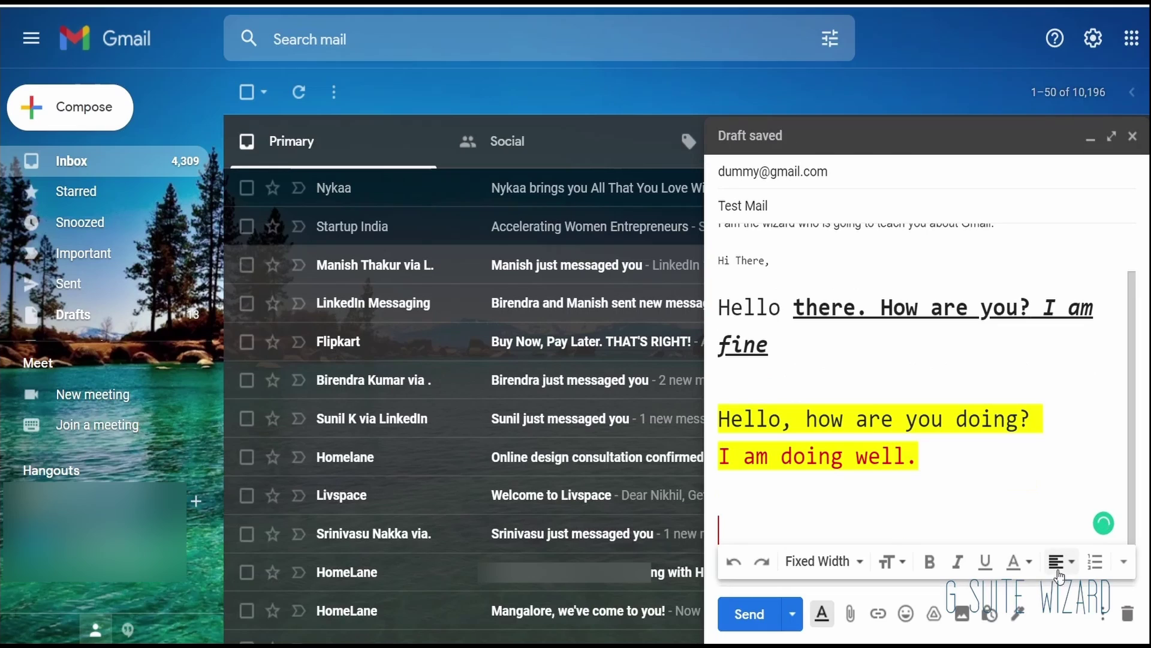
{"action": "left_click", "coordinate": [1059, 575]}
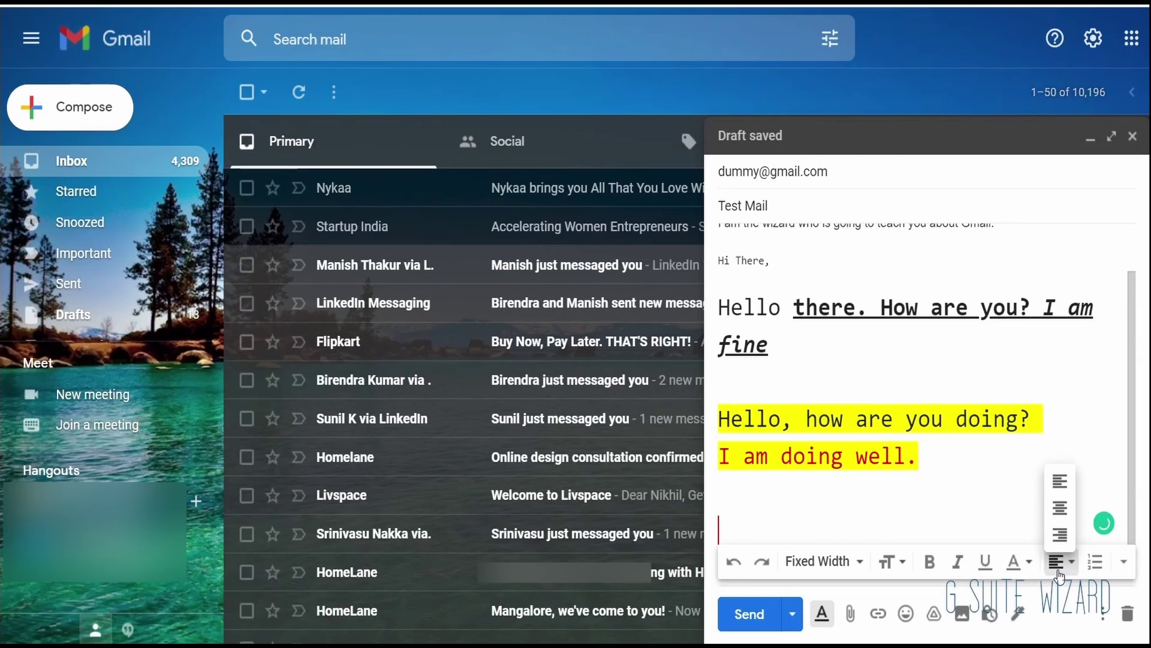
{"action": "left_click", "coordinate": [1028, 475]}
{"action": "left_click_drag", "start_coordinate": [946, 455], "coordinate": [680, 430]}
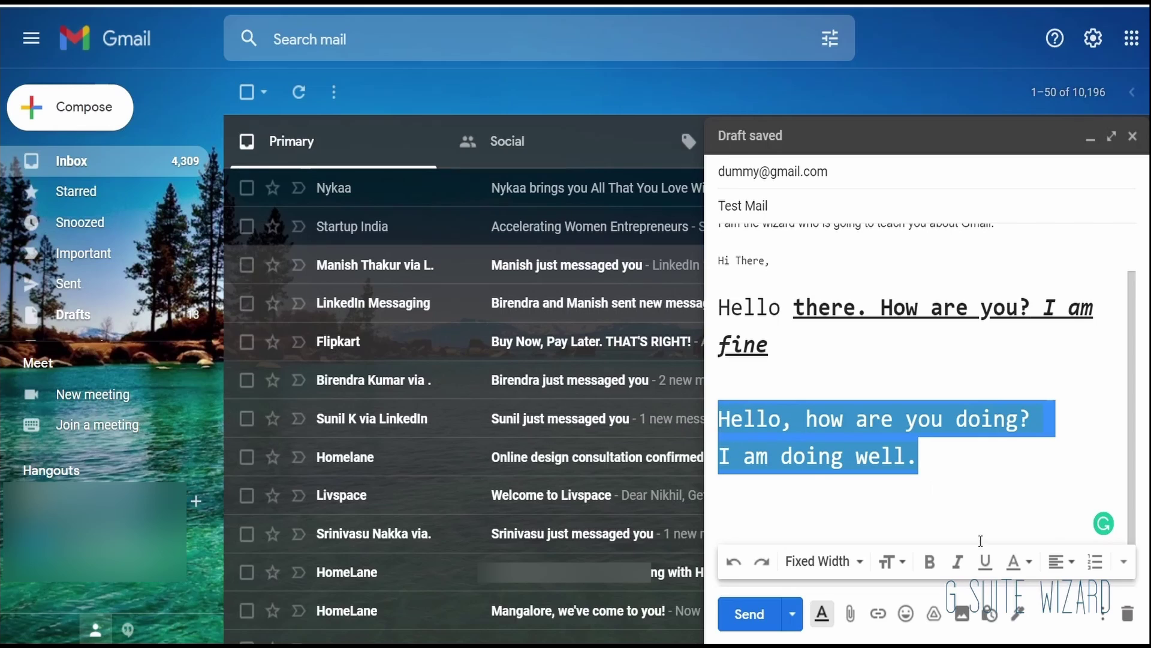
Step: Centre, then right-align the two lines, and convert them into a numbered list
{"action": "left_click", "coordinate": [1055, 564]}
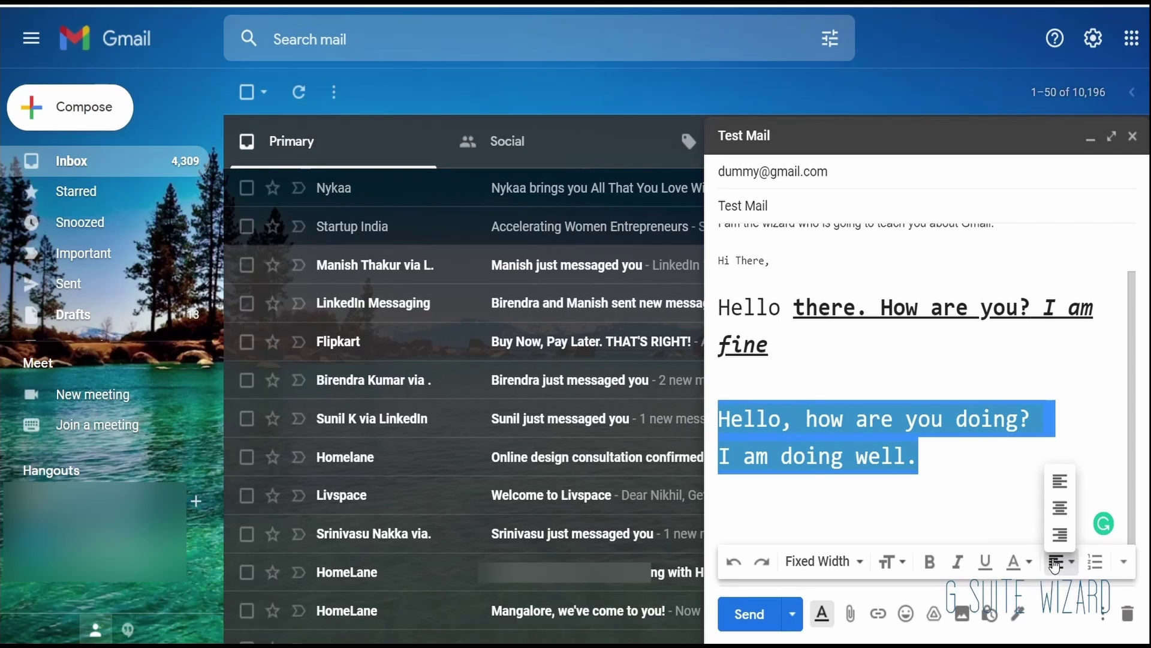
{"action": "left_click", "coordinate": [1062, 508]}
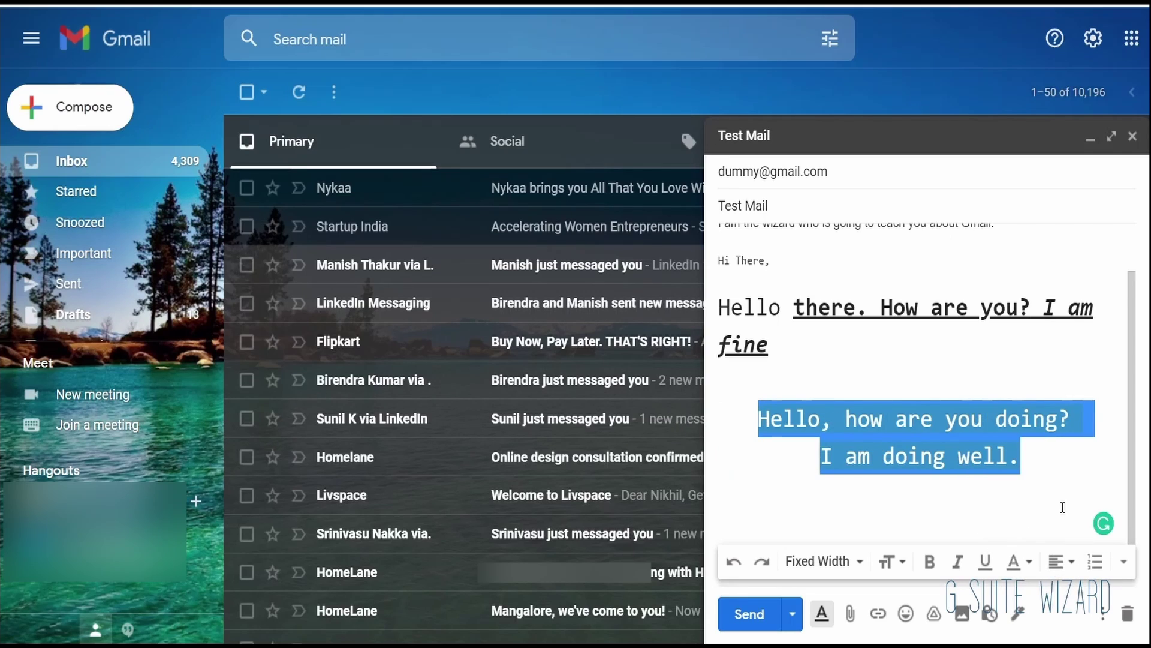
{"action": "left_click", "coordinate": [1057, 560]}
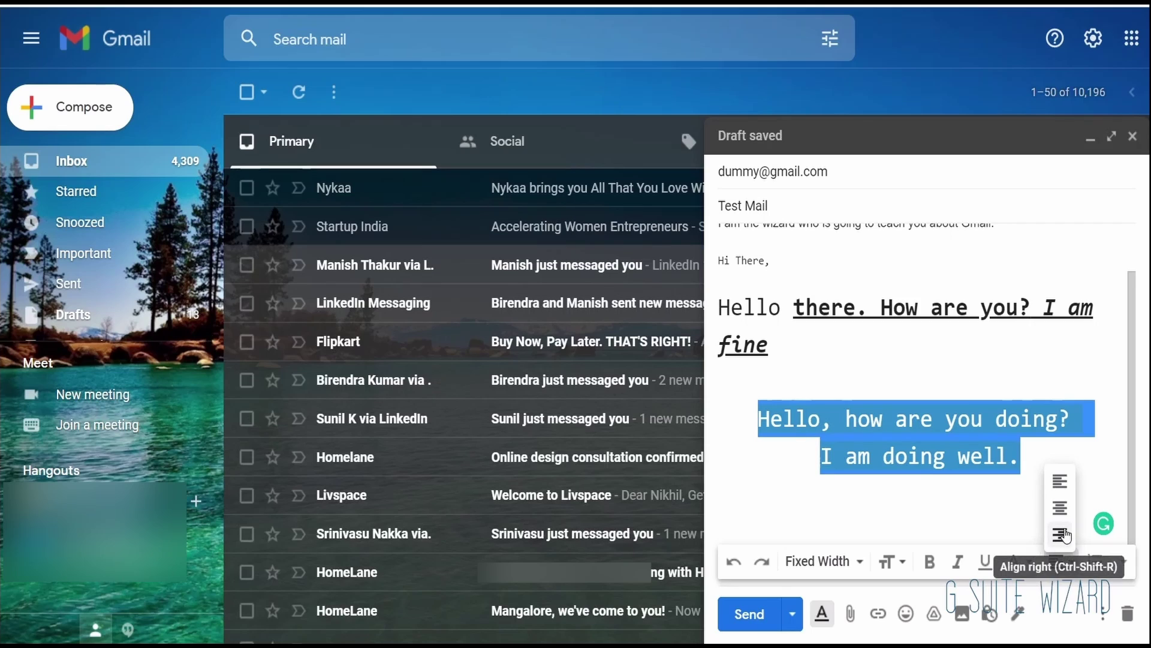
{"action": "left_click", "coordinate": [1060, 534]}
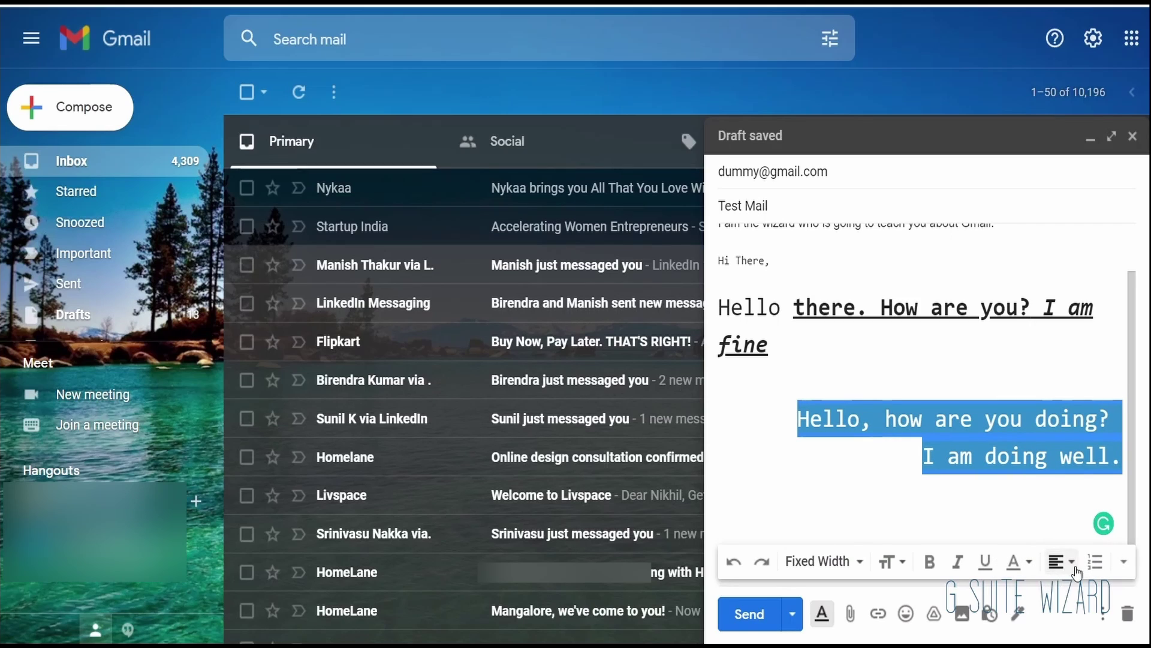
{"action": "left_click", "coordinate": [1094, 563]}
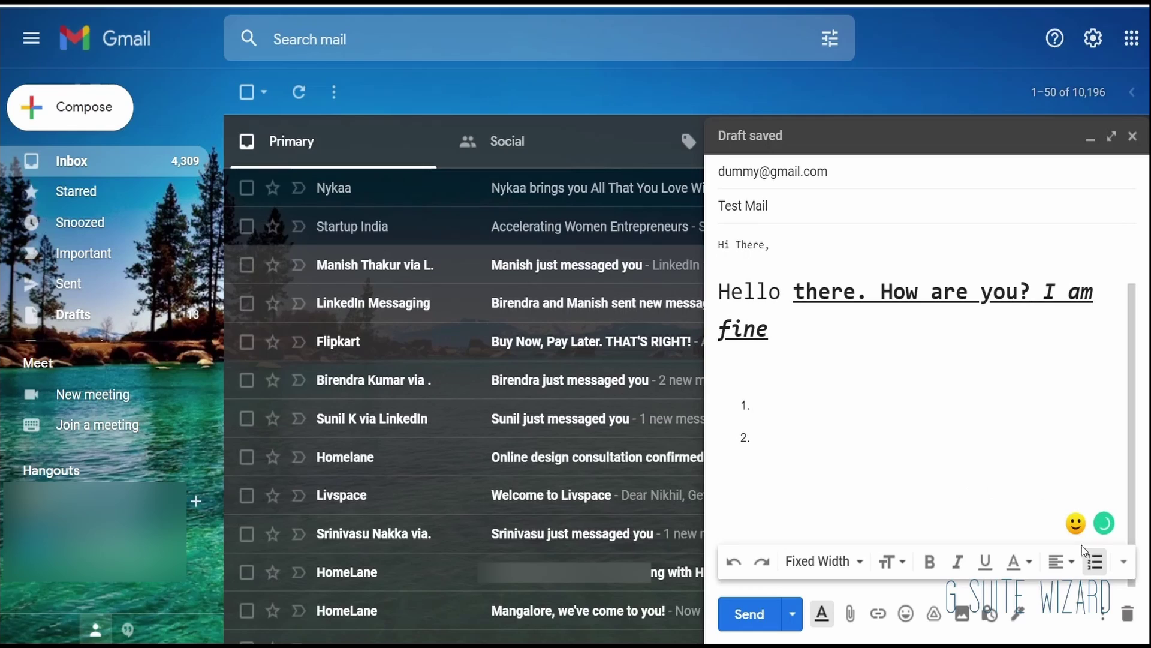
{"action": "left_click", "coordinate": [1124, 562]}
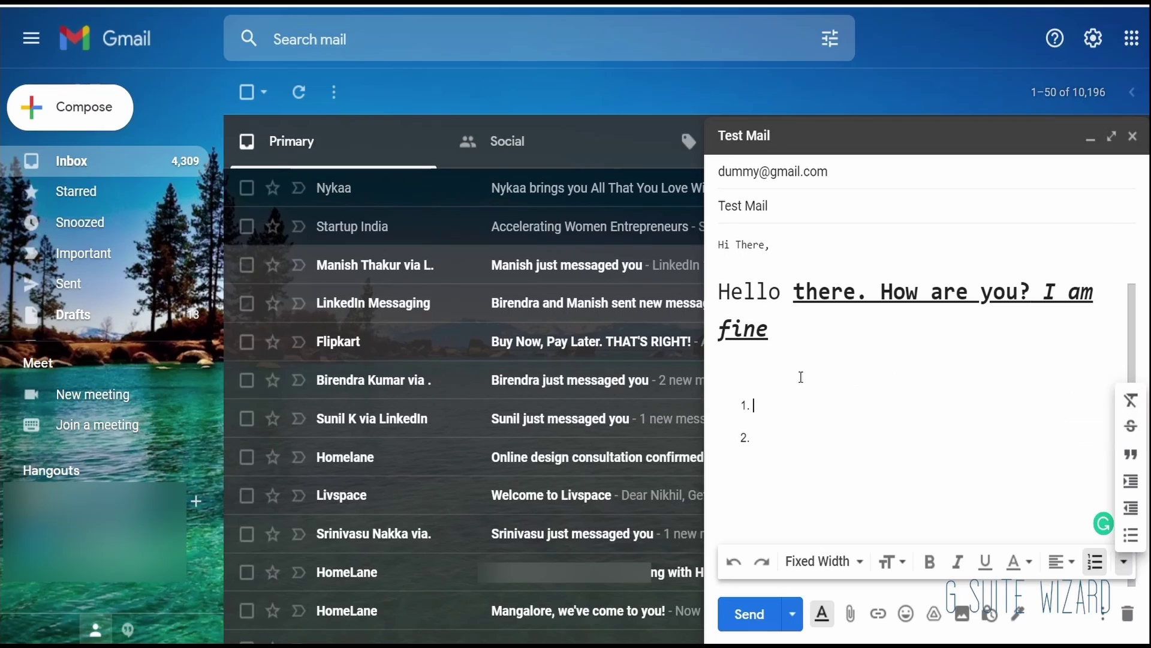
{"action": "left_click_drag", "start_coordinate": [800, 375], "coordinate": [720, 290]}
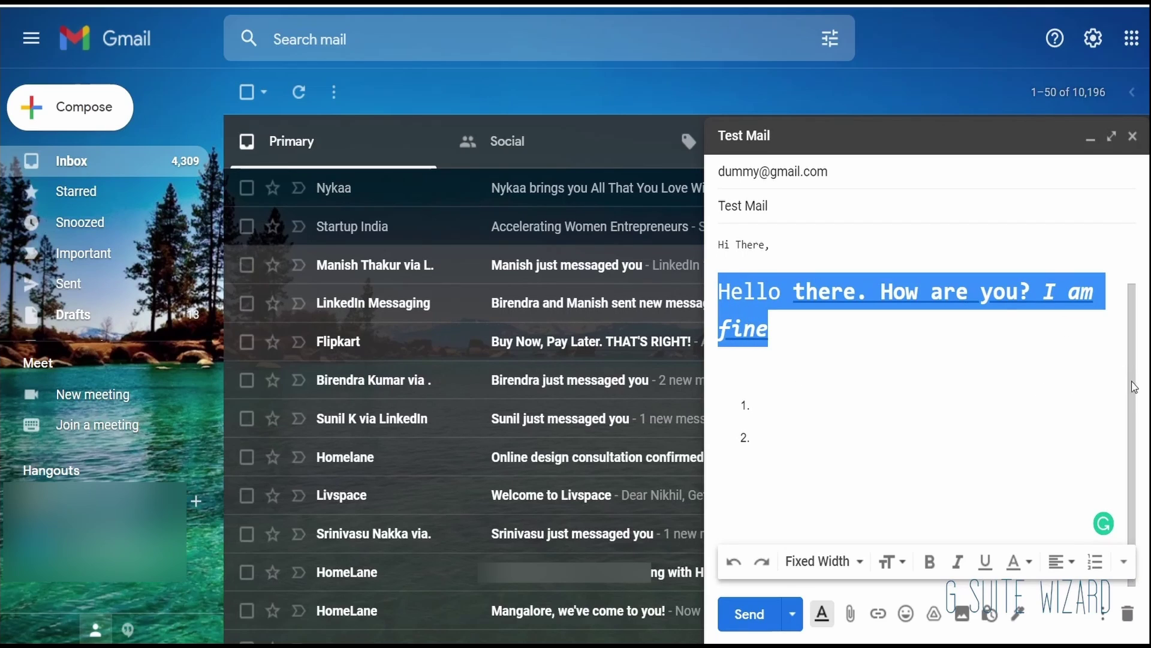
Step: Remove all formatting from the 'Hello there. How are you? I am fine' sentence, then undo it
{"action": "left_click", "coordinate": [1125, 563]}
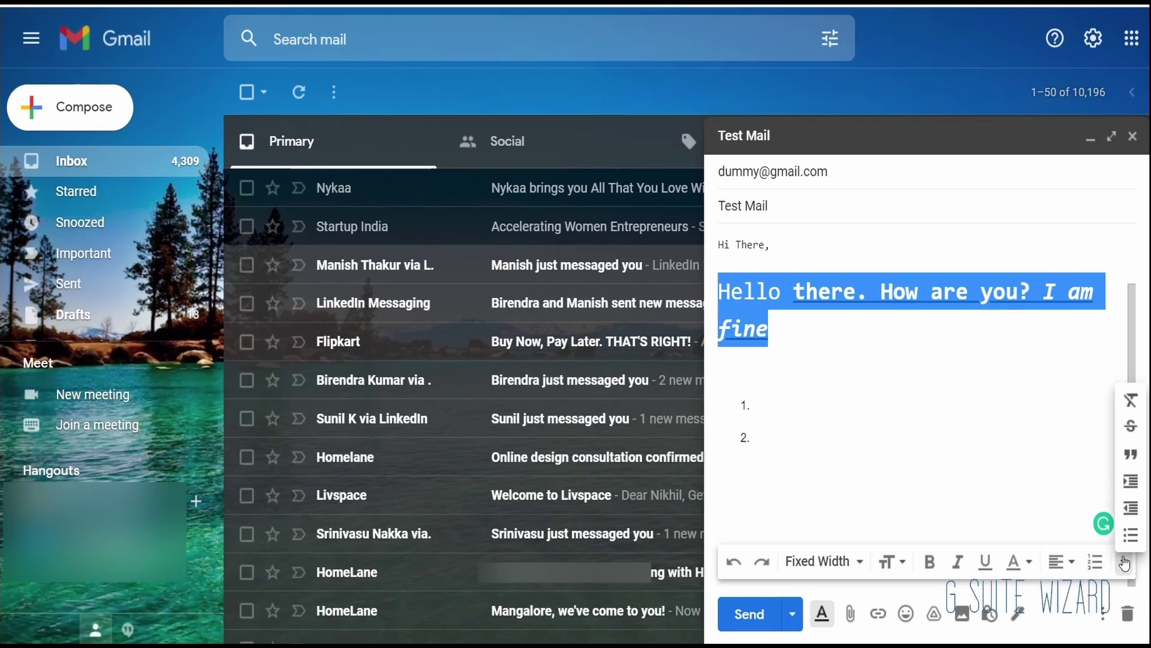
{"action": "left_click", "coordinate": [1130, 401]}
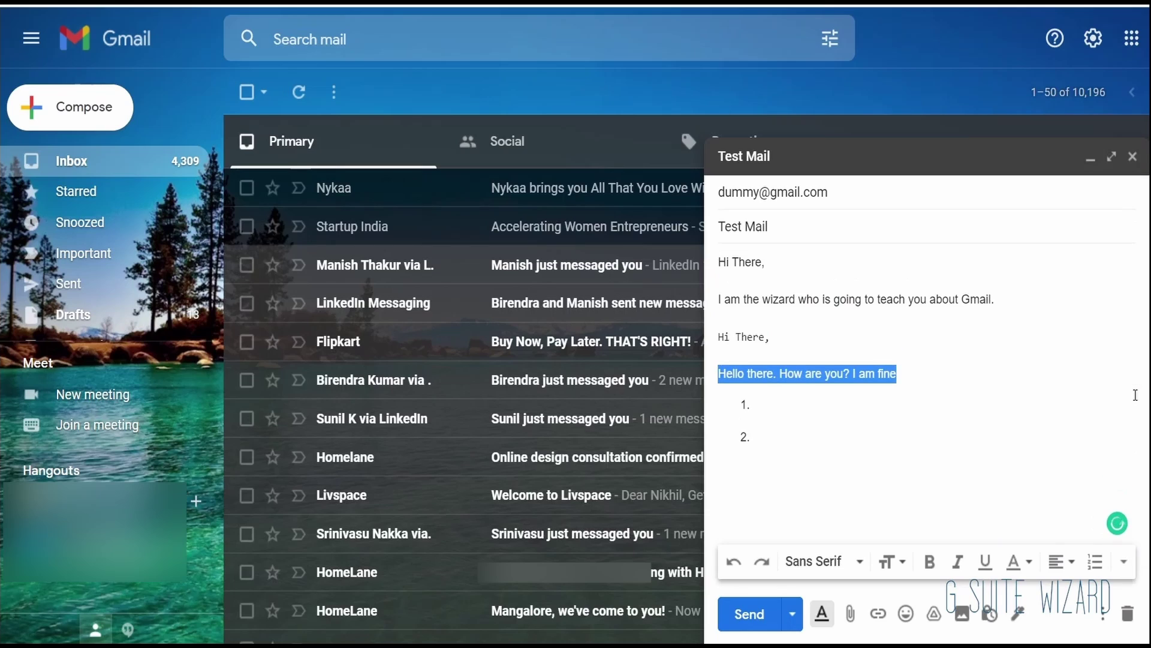
{"action": "left_click", "coordinate": [964, 383]}
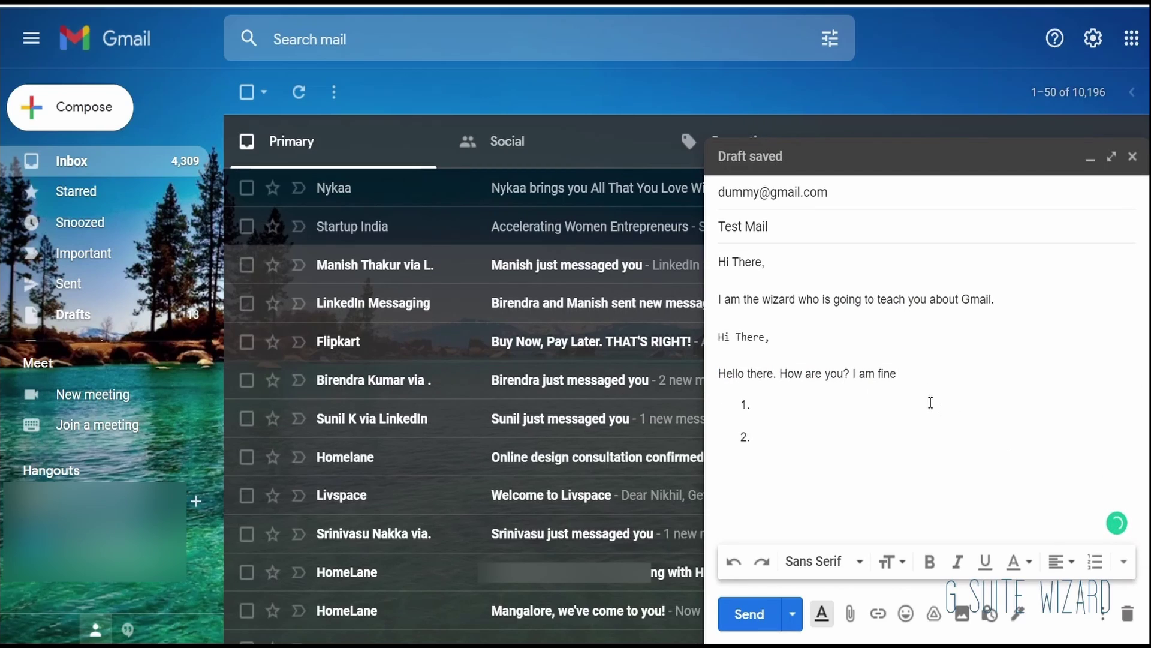
{"action": "left_click", "coordinate": [734, 561]}
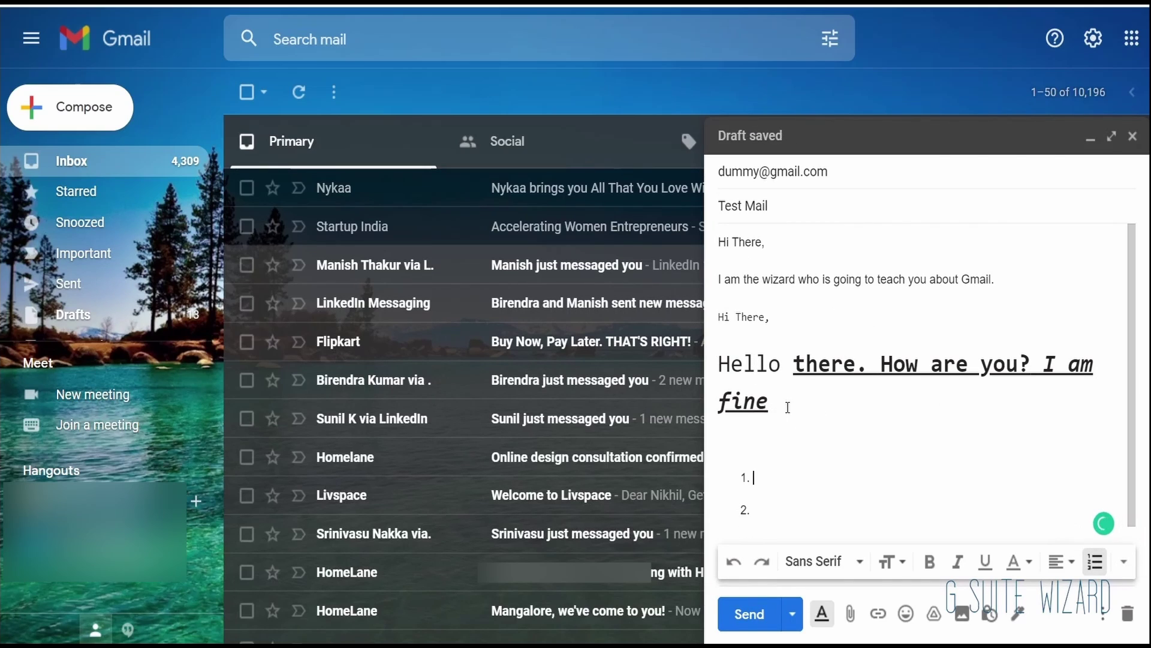
Step: Apply strikethrough to the 'Hello there. How are you? I am fine' sentence
{"action": "left_click_drag", "start_coordinate": [788, 407], "coordinate": [717, 363]}
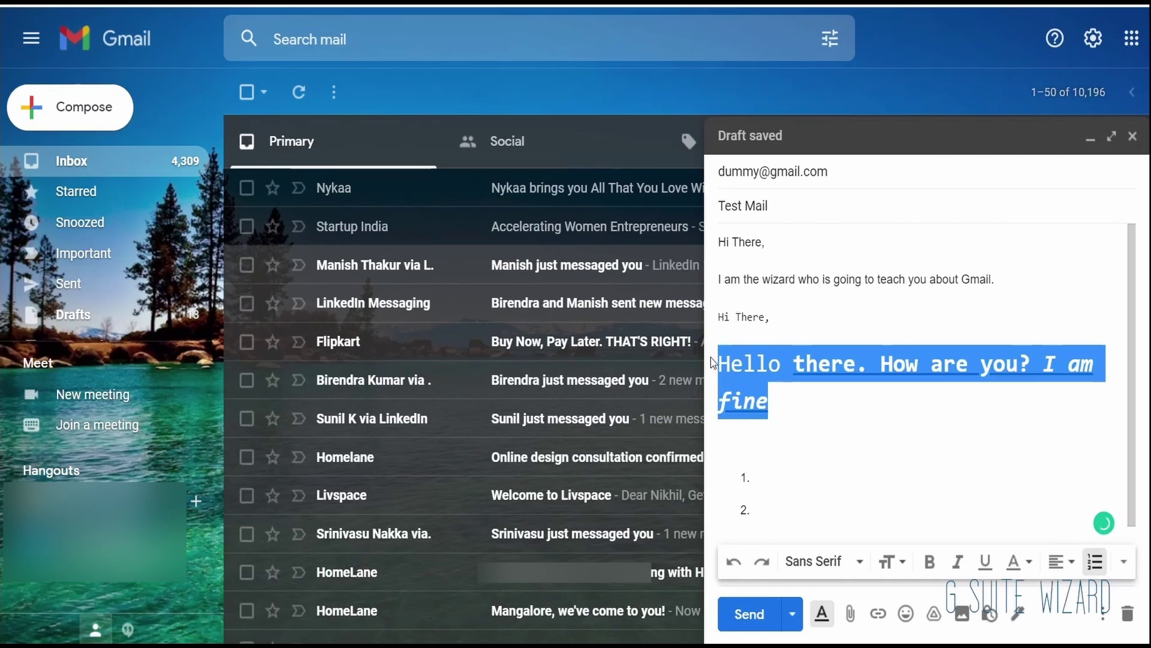
{"action": "left_click", "coordinate": [1125, 562]}
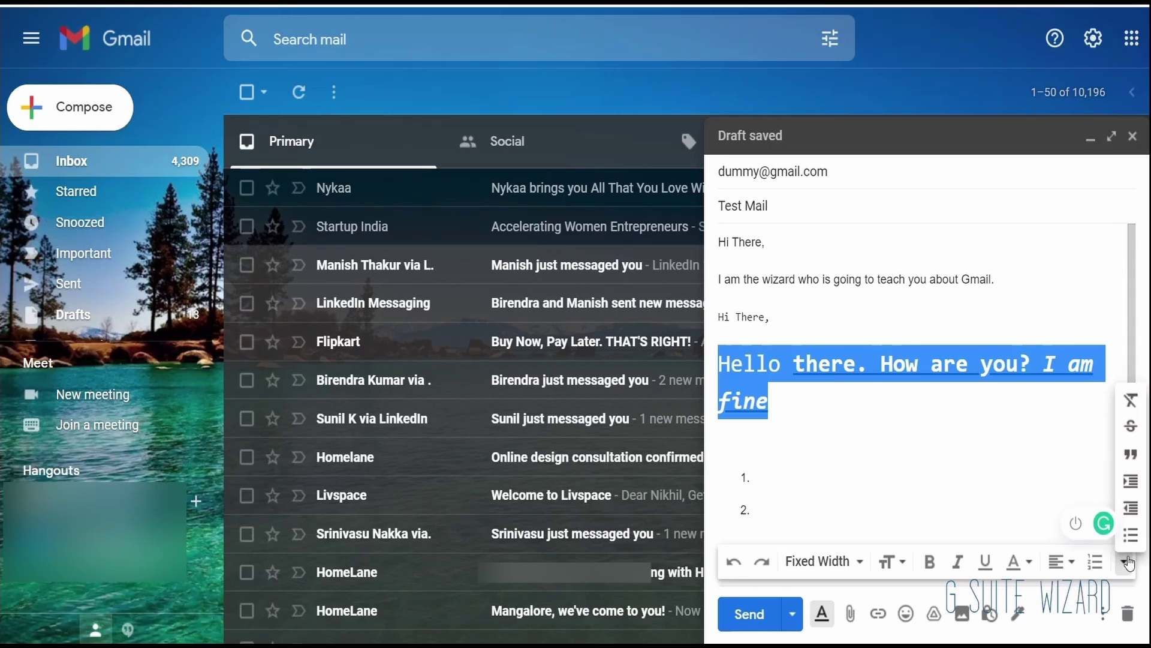
{"action": "left_click", "coordinate": [1131, 425]}
{"action": "left_click", "coordinate": [930, 442]}
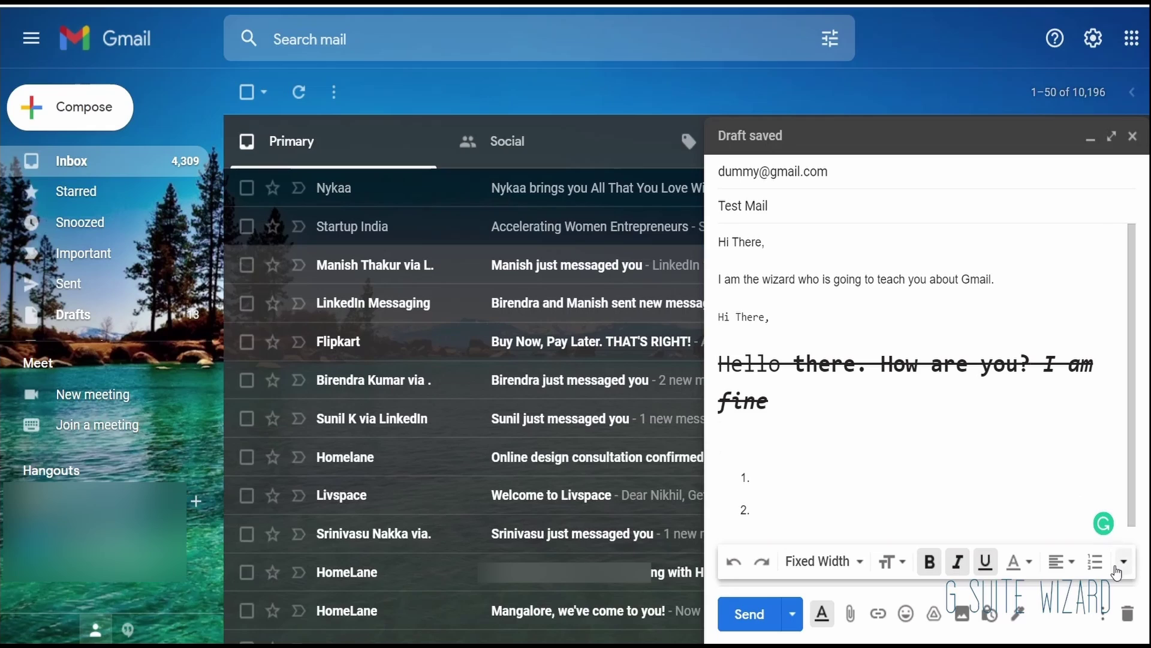
{"action": "left_click_drag", "start_coordinate": [773, 401], "coordinate": [719, 364]}
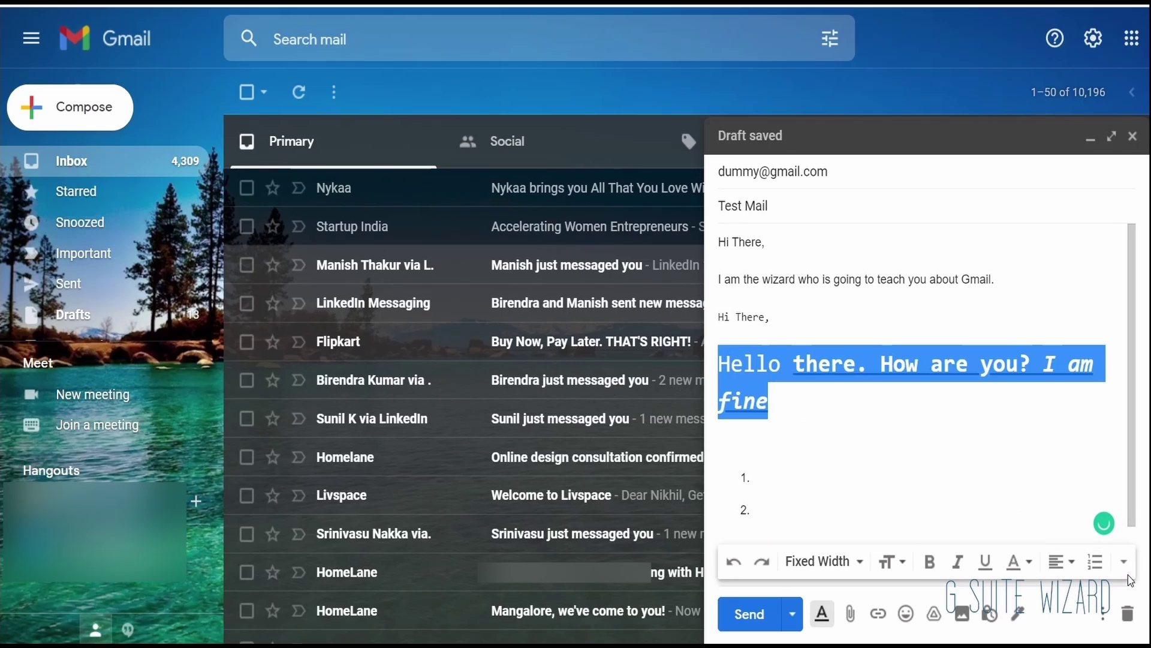
{"action": "left_click", "coordinate": [1123, 564]}
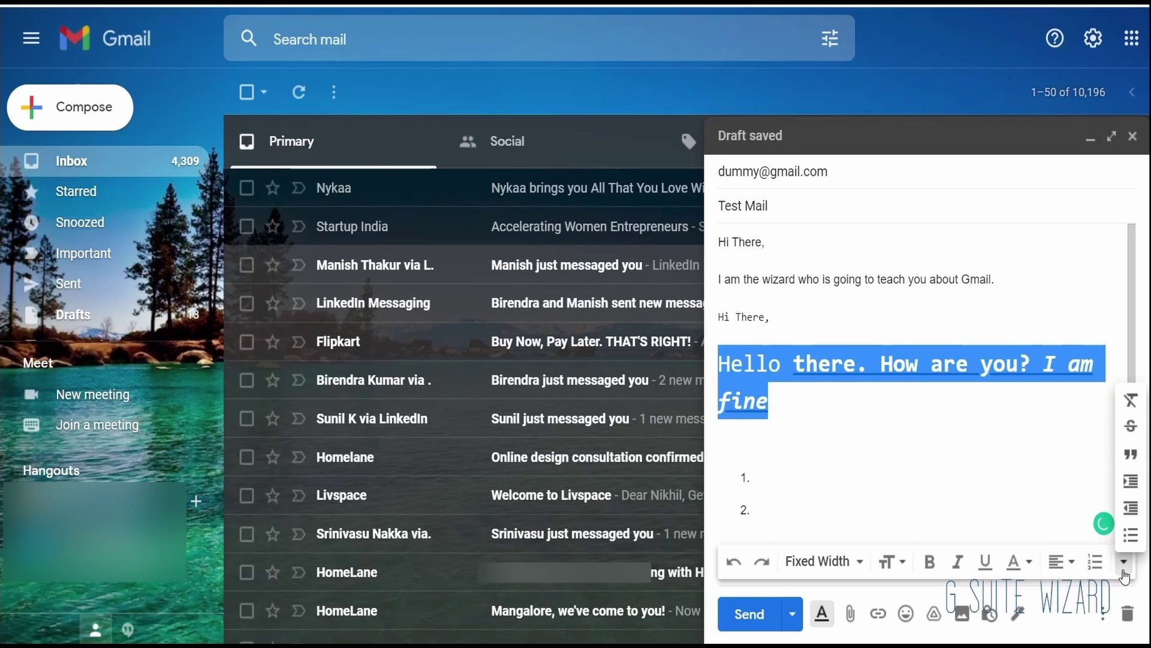
Step: Format the 'Hello there. How are you? I am fine' sentence as a quote
{"action": "left_click", "coordinate": [1133, 456]}
{"action": "left_click", "coordinate": [935, 416]}
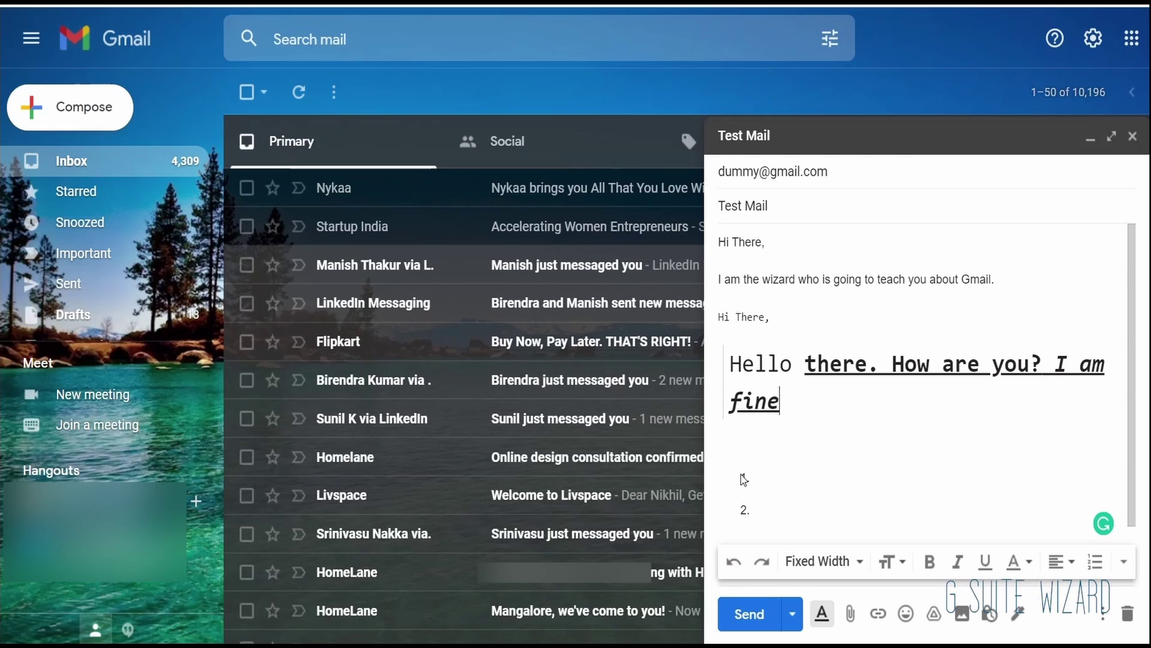
{"action": "left_click", "coordinate": [1124, 561]}
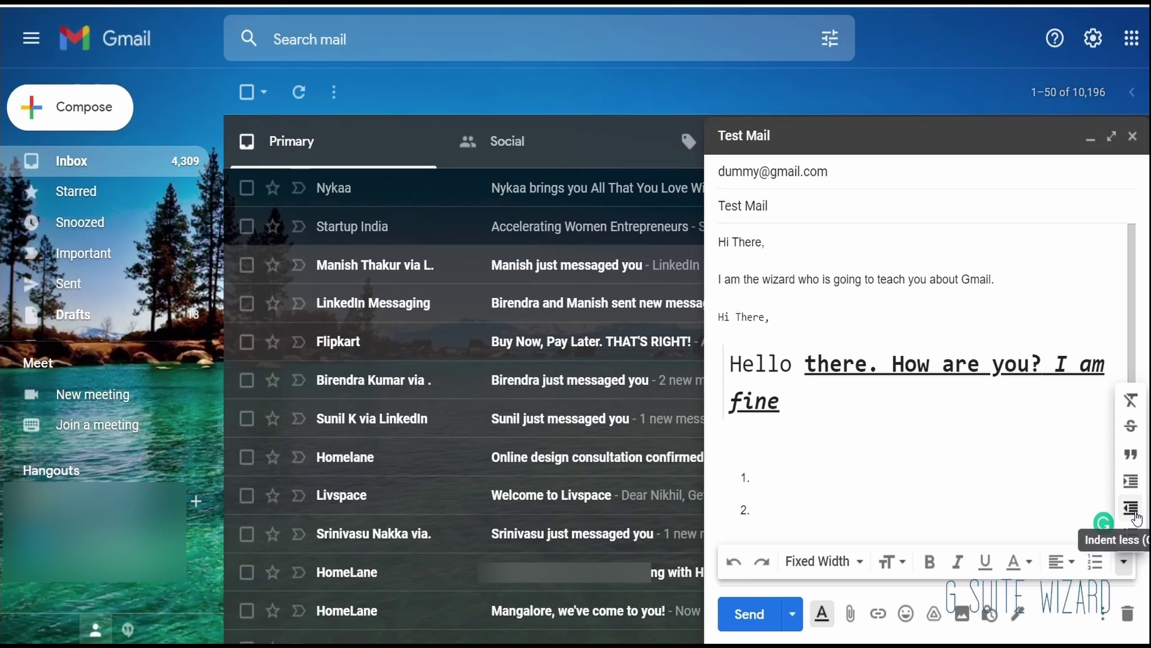
{"action": "left_click_drag", "start_coordinate": [787, 403], "coordinate": [733, 367]}
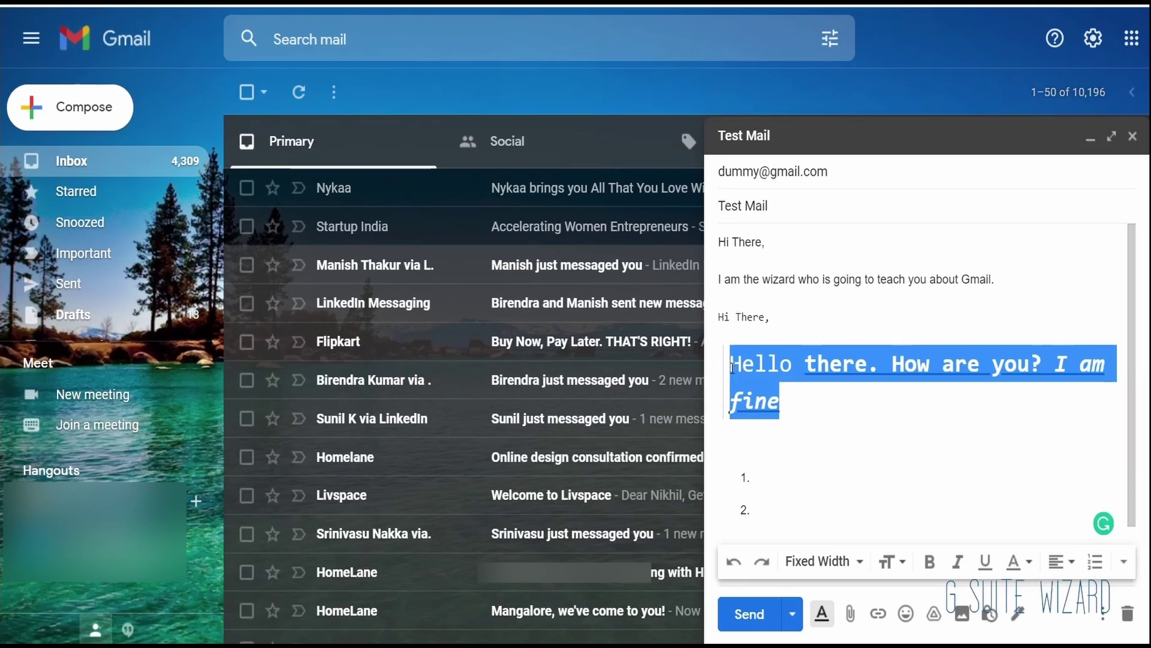
Step: Indent the sentence more, then less, and finally make it a bullet point
{"action": "left_click", "coordinate": [1124, 561]}
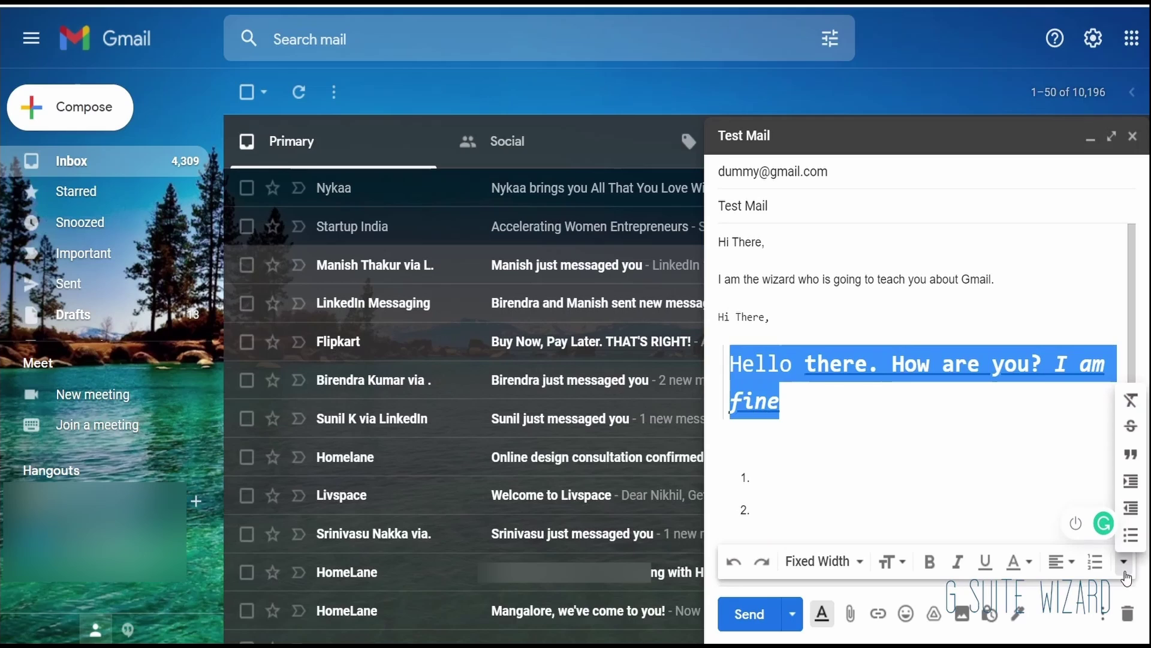
{"action": "left_click", "coordinate": [1133, 489]}
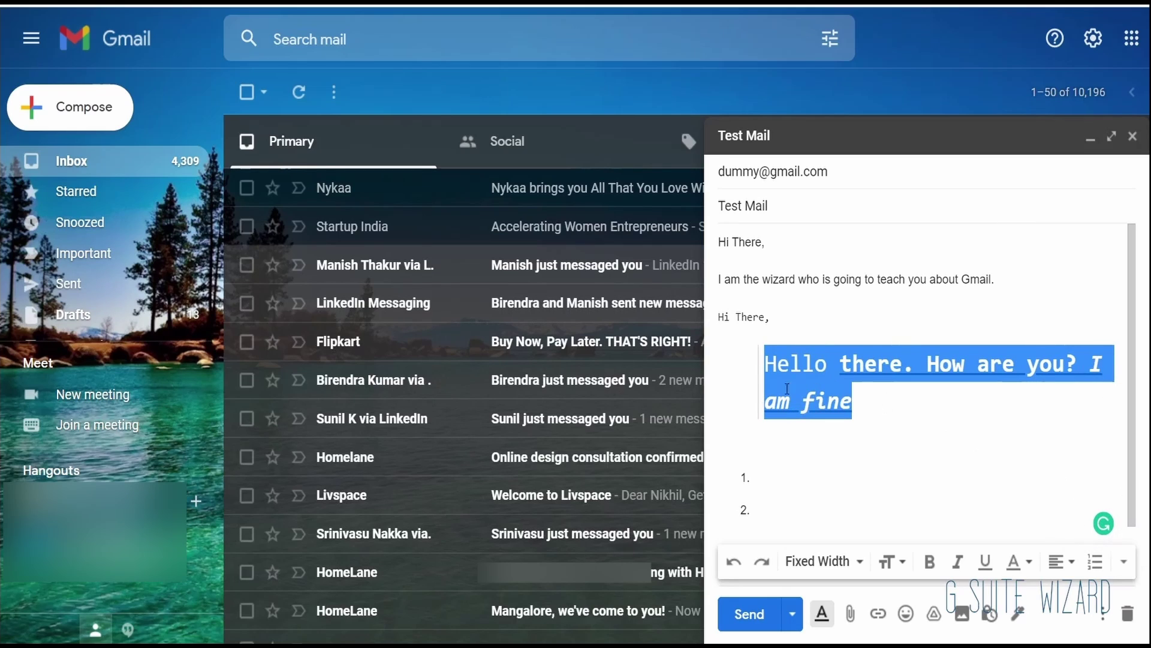
{"action": "left_click", "coordinate": [1124, 563]}
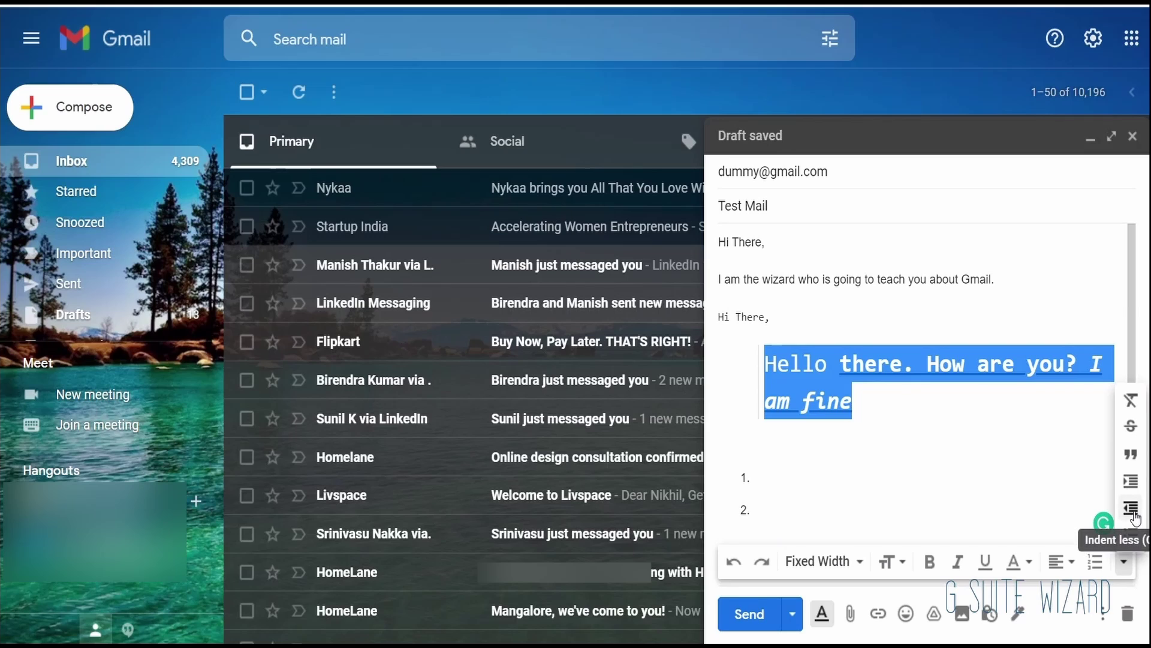
{"action": "left_click", "coordinate": [1135, 516]}
{"action": "left_click", "coordinate": [1124, 562]}
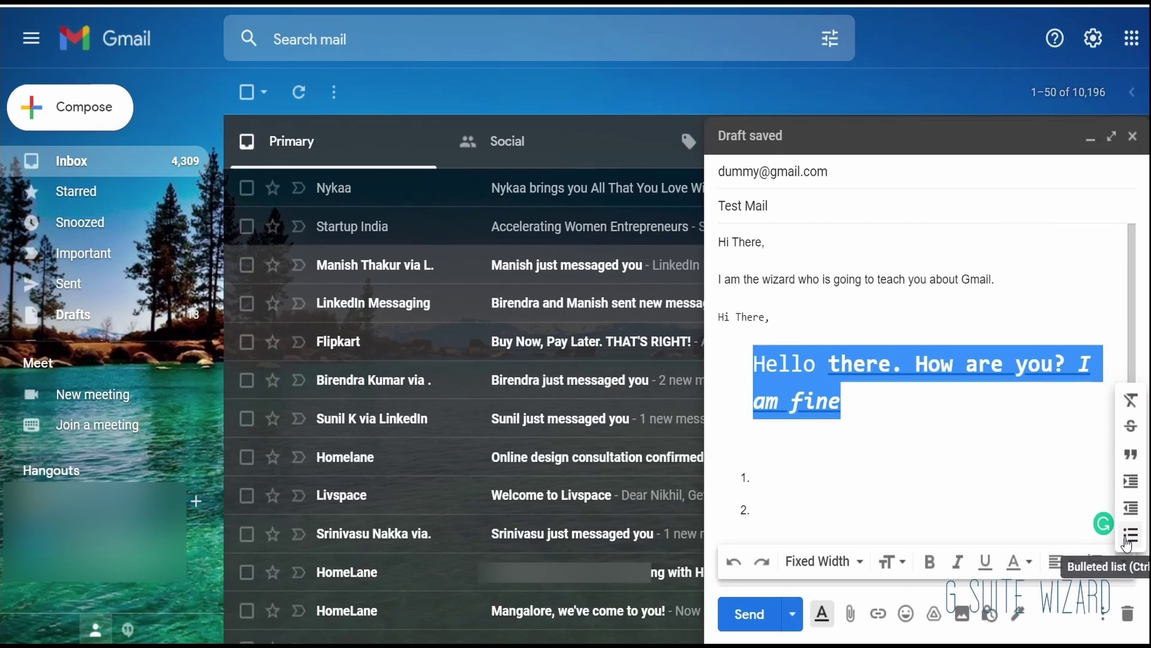
{"action": "left_click", "coordinate": [1127, 537]}
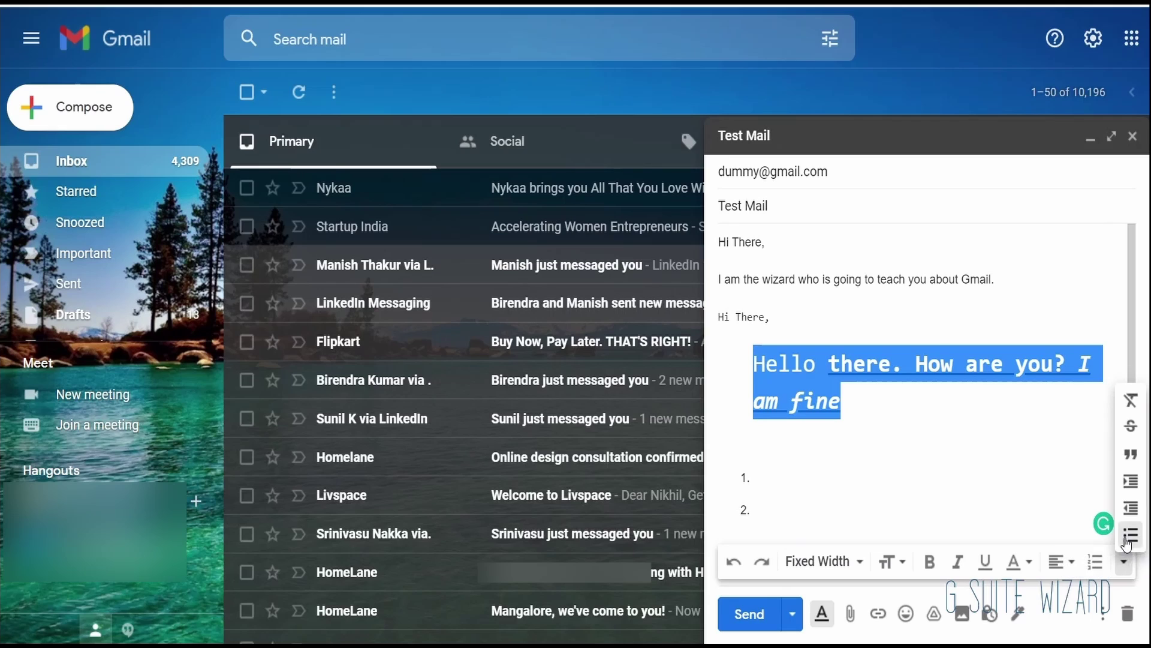
{"action": "left_click", "coordinate": [1005, 410]}
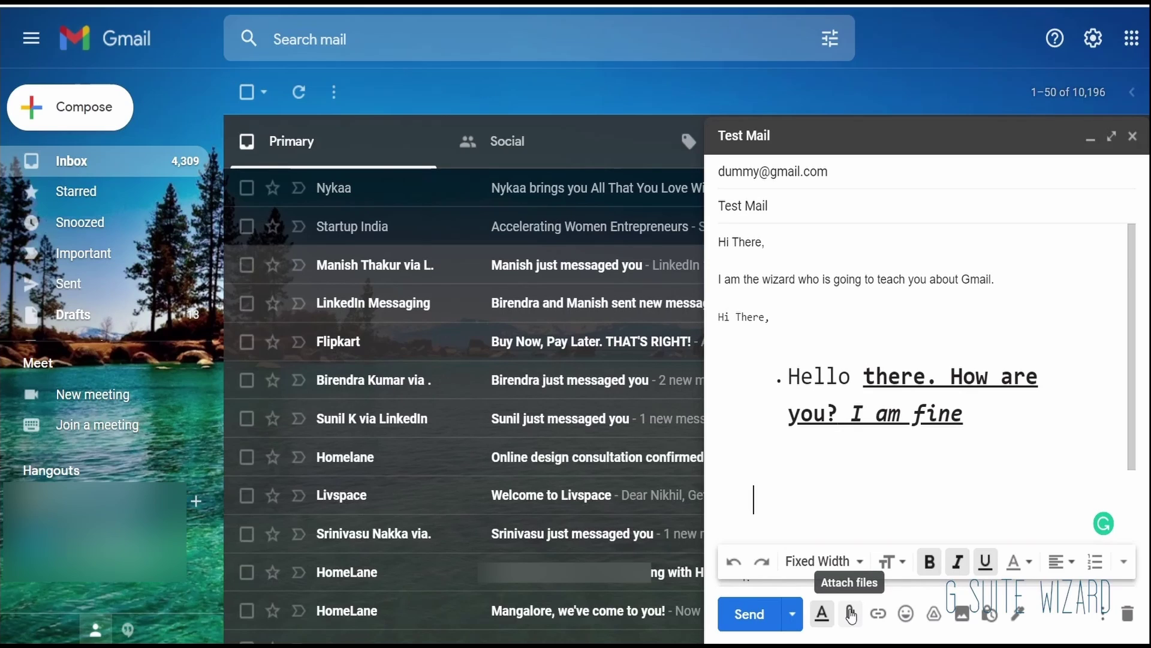
{"action": "scroll", "coordinate": [890, 510], "scroll_direction": "down", "scroll_amount": 3}
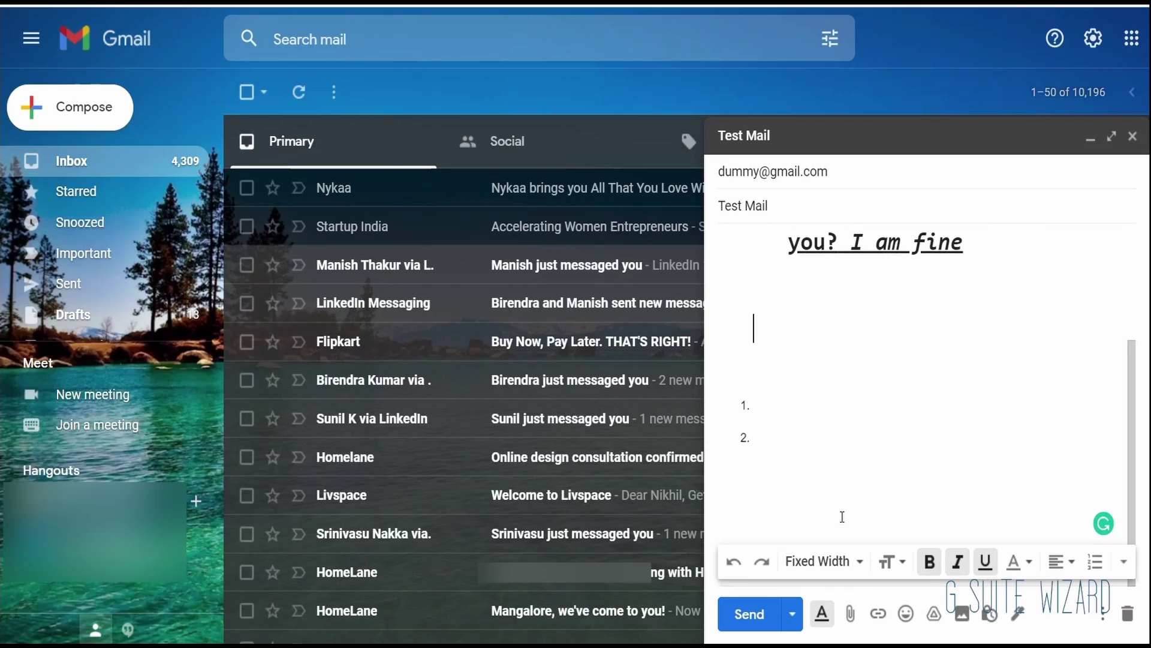
{"action": "left_click", "coordinate": [881, 618]}
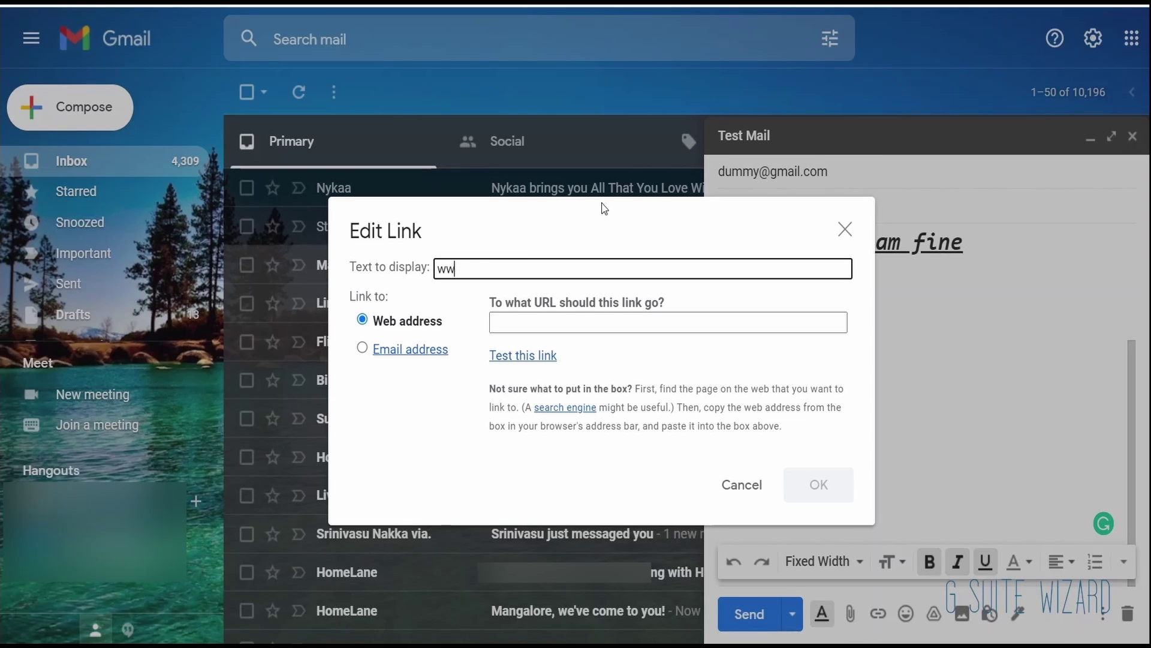
{"action": "key", "text": "BackSpace"}
{"action": "key", "text": "BackSpace"}
{"action": "type", "text": "go"}
{"action": "left_click", "coordinate": [604, 322]}
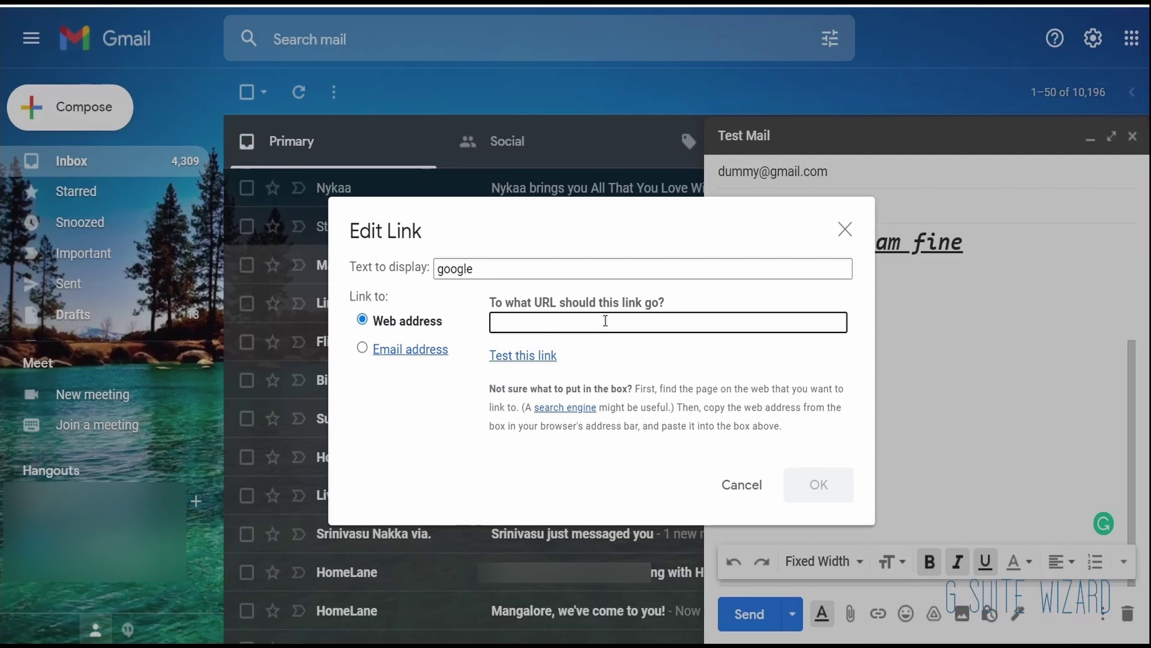
{"action": "type", "text": "www.google.com"}
{"action": "left_click", "coordinate": [819, 489]}
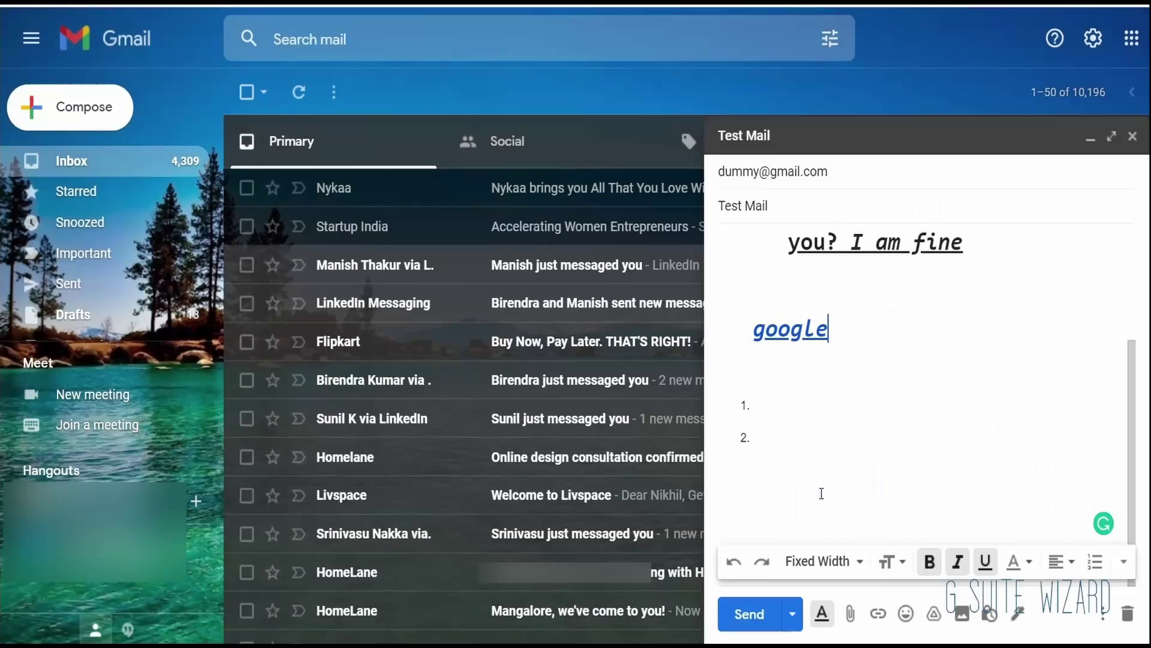
{"action": "scroll", "coordinate": [813, 316], "scroll_direction": "up", "scroll_amount": 2}
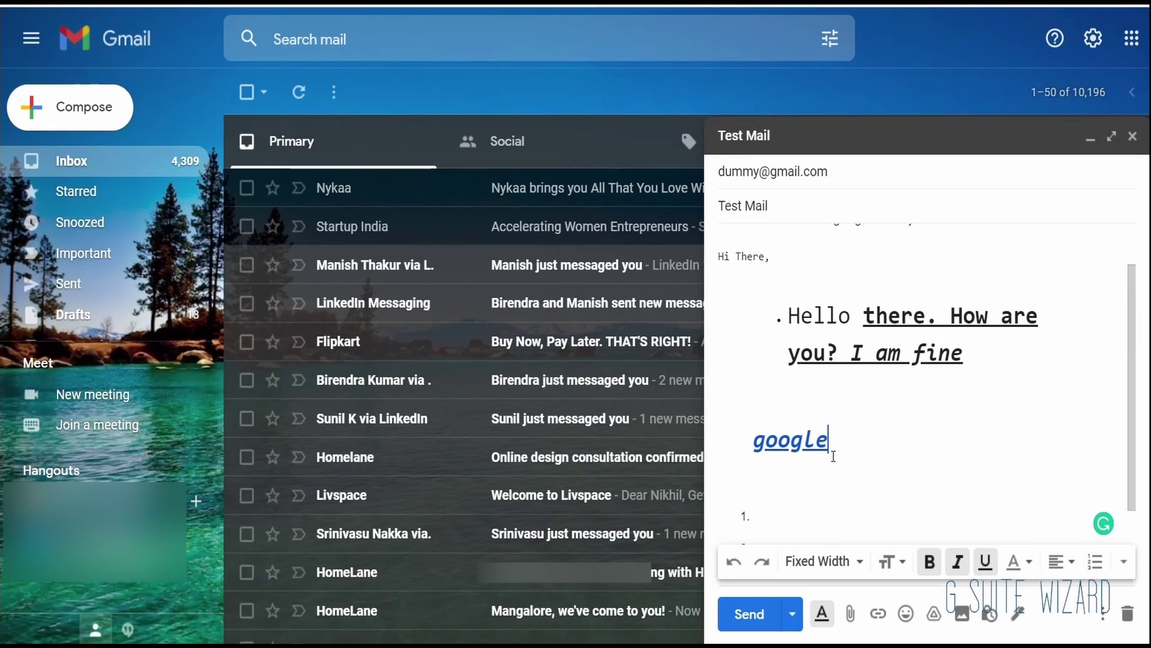
{"action": "left_click", "coordinate": [791, 442]}
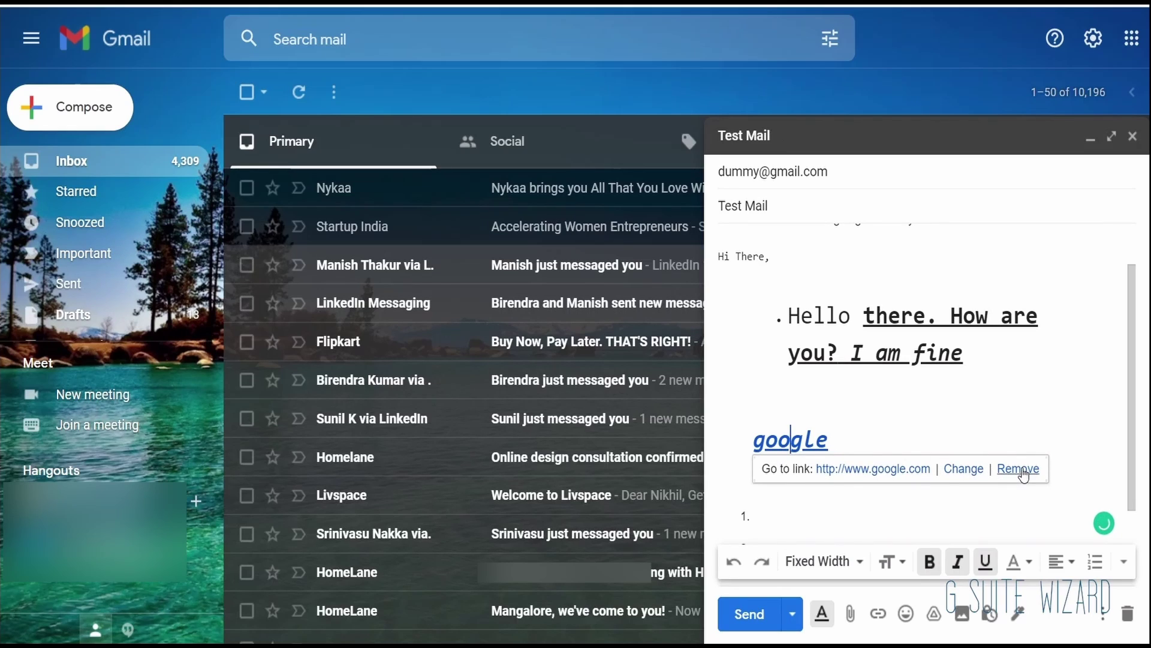
{"action": "left_click", "coordinate": [906, 614]}
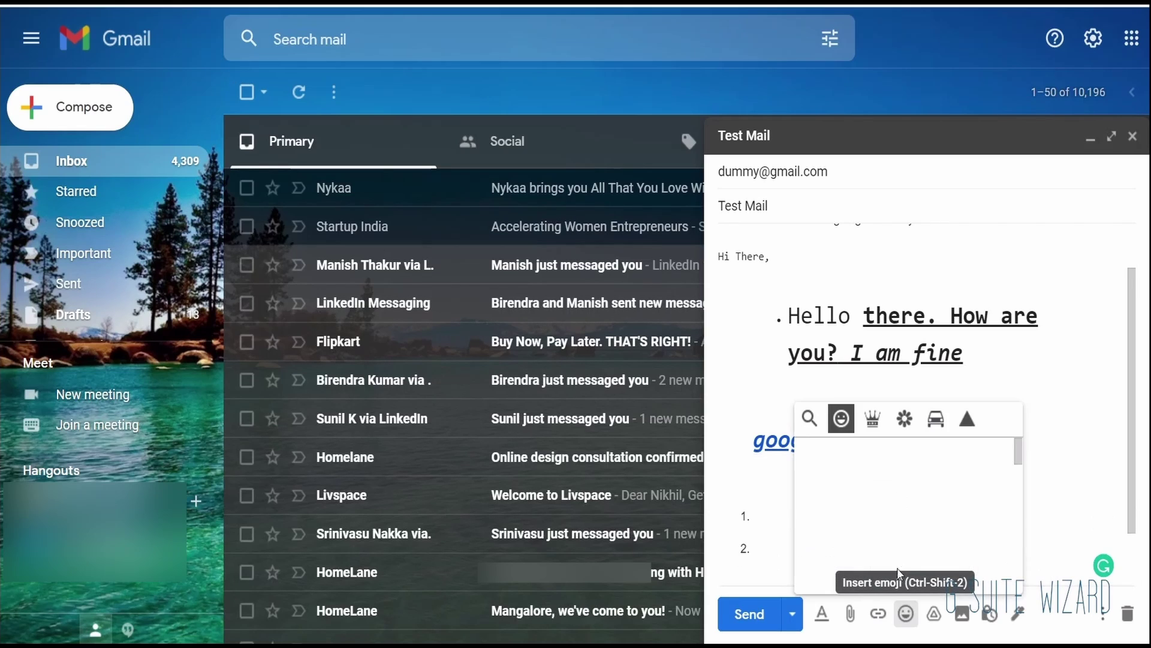
{"action": "scroll", "coordinate": [897, 535], "scroll_direction": "down", "scroll_amount": 2}
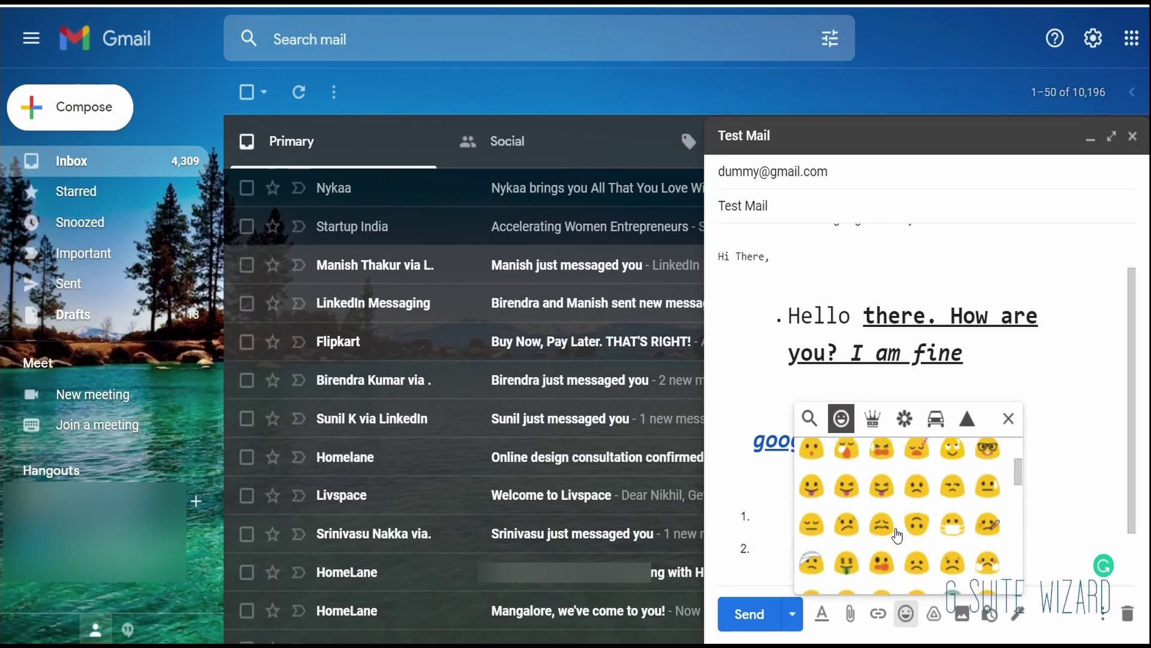
{"action": "scroll", "coordinate": [898, 535], "scroll_direction": "down", "scroll_amount": 10}
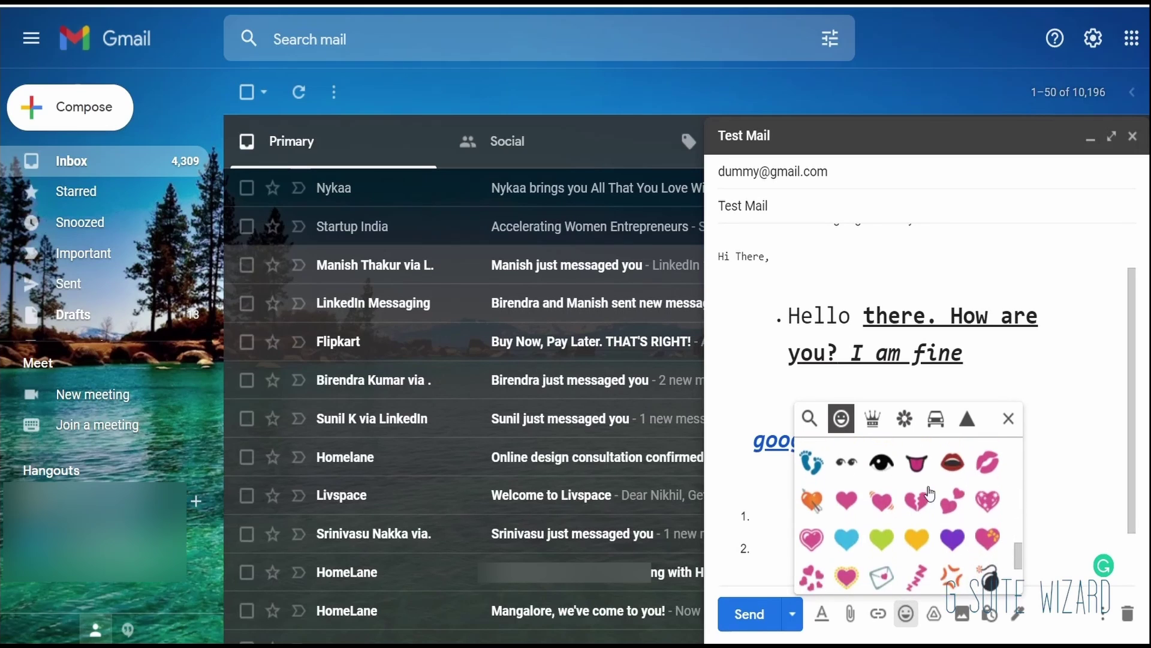
{"action": "left_click", "coordinate": [1010, 421]}
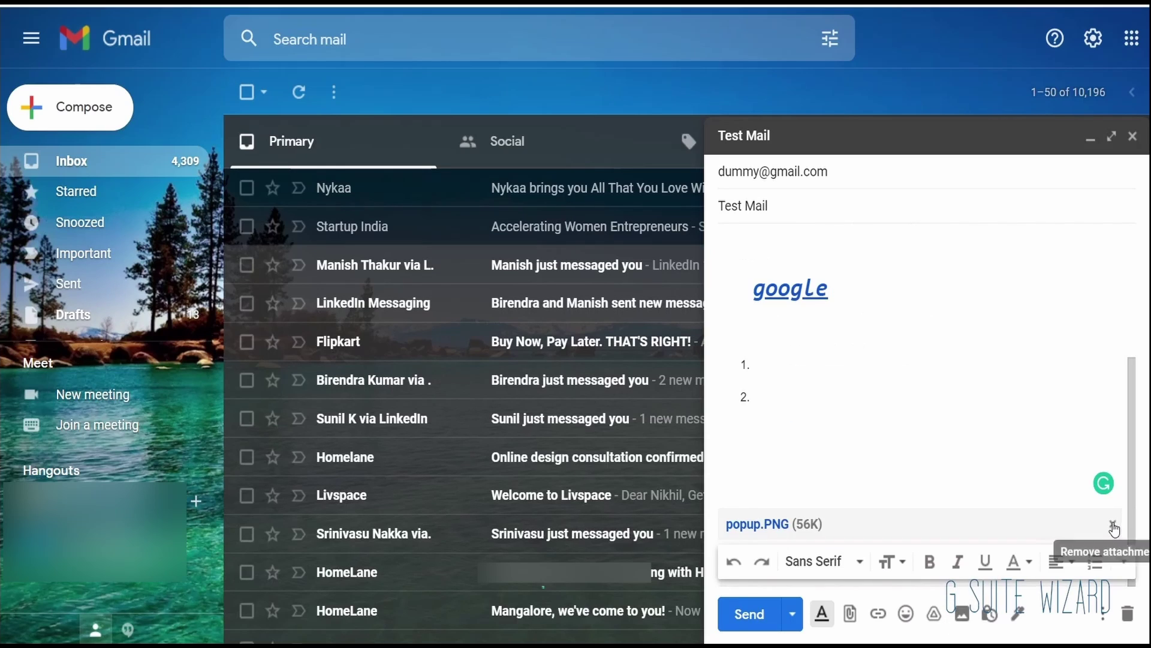
{"action": "left_click", "coordinate": [1112, 531]}
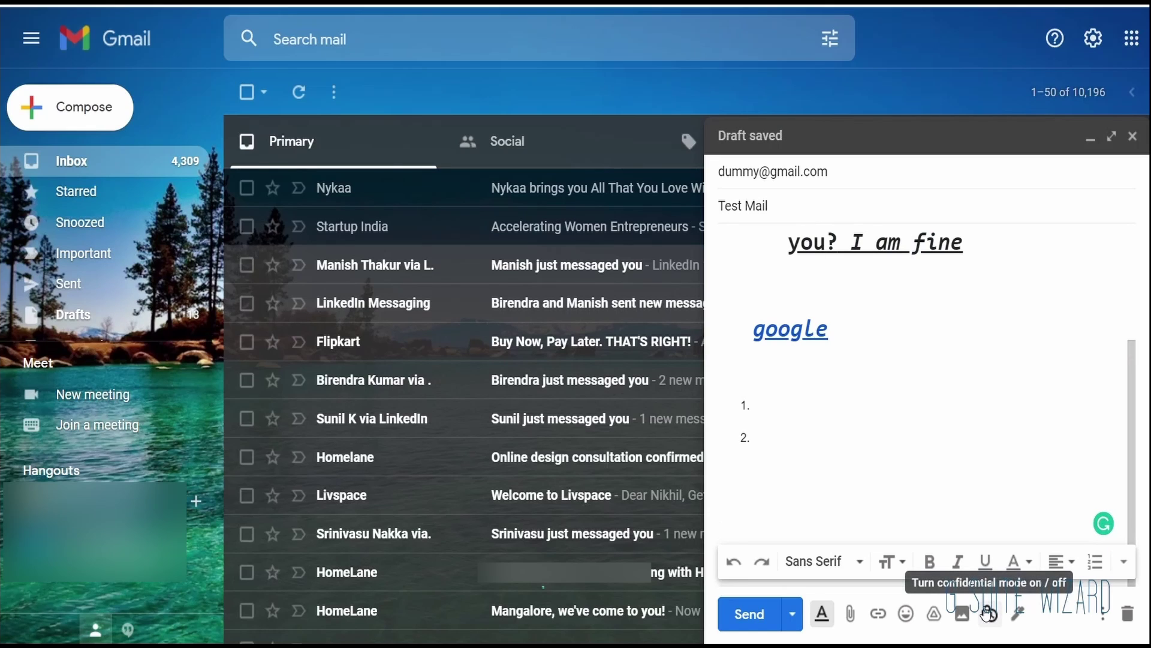
{"action": "left_click", "coordinate": [989, 612]}
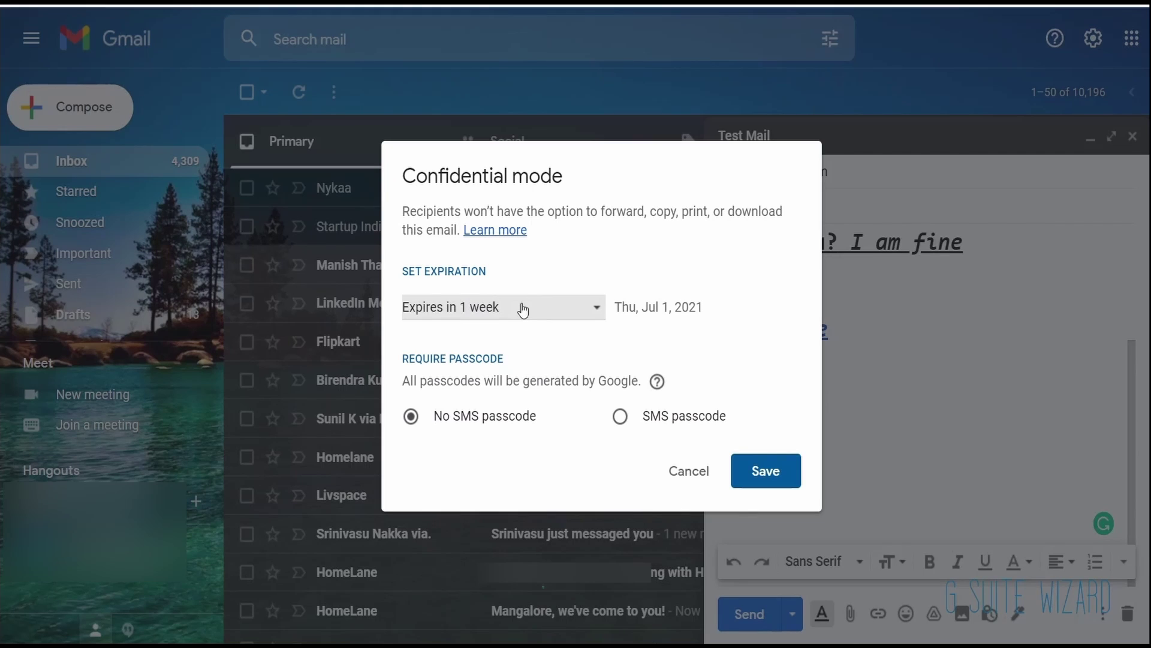
{"action": "left_click", "coordinate": [523, 309]}
{"action": "left_click", "coordinate": [653, 266]}
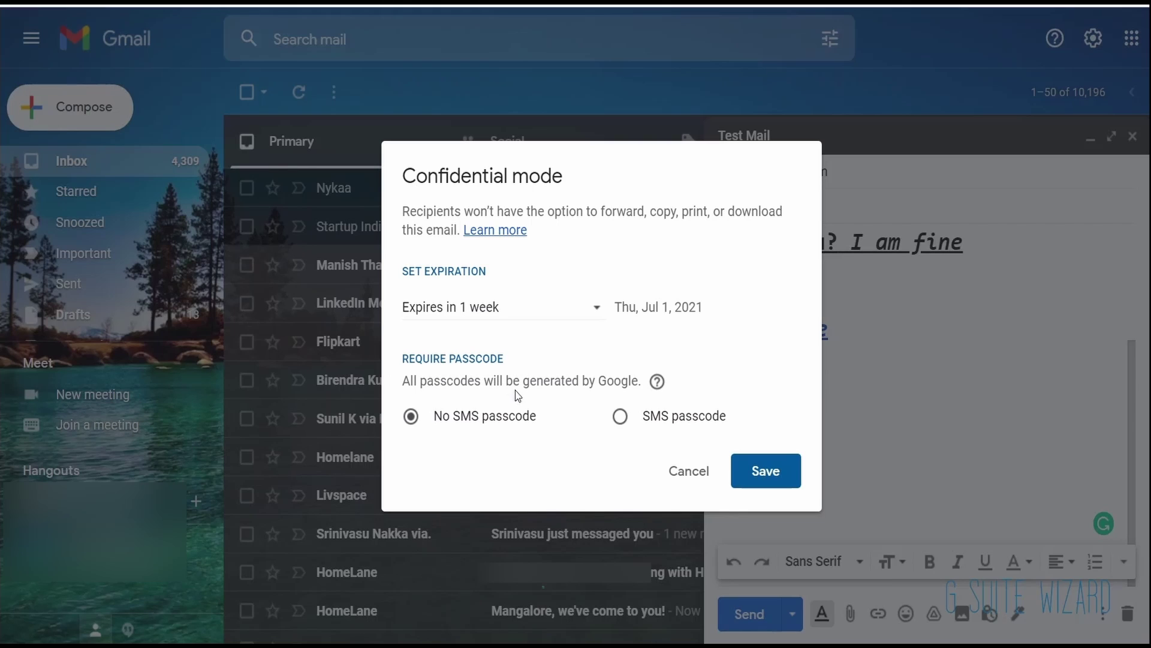
{"action": "left_click", "coordinate": [754, 469]}
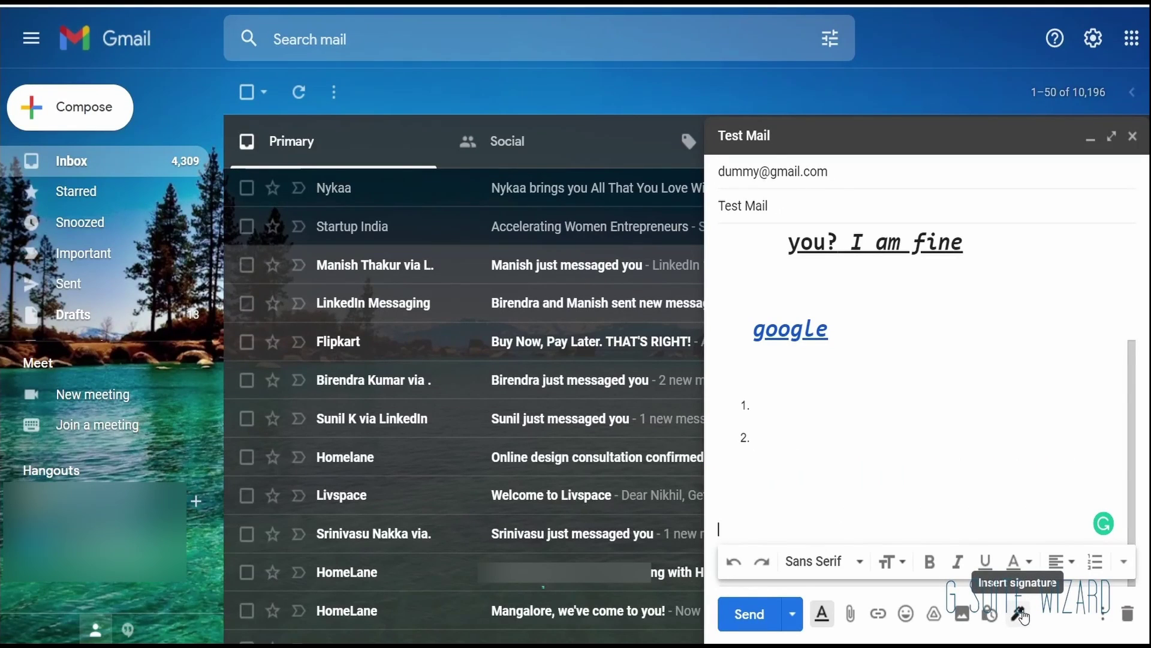
{"action": "left_click", "coordinate": [1020, 613]}
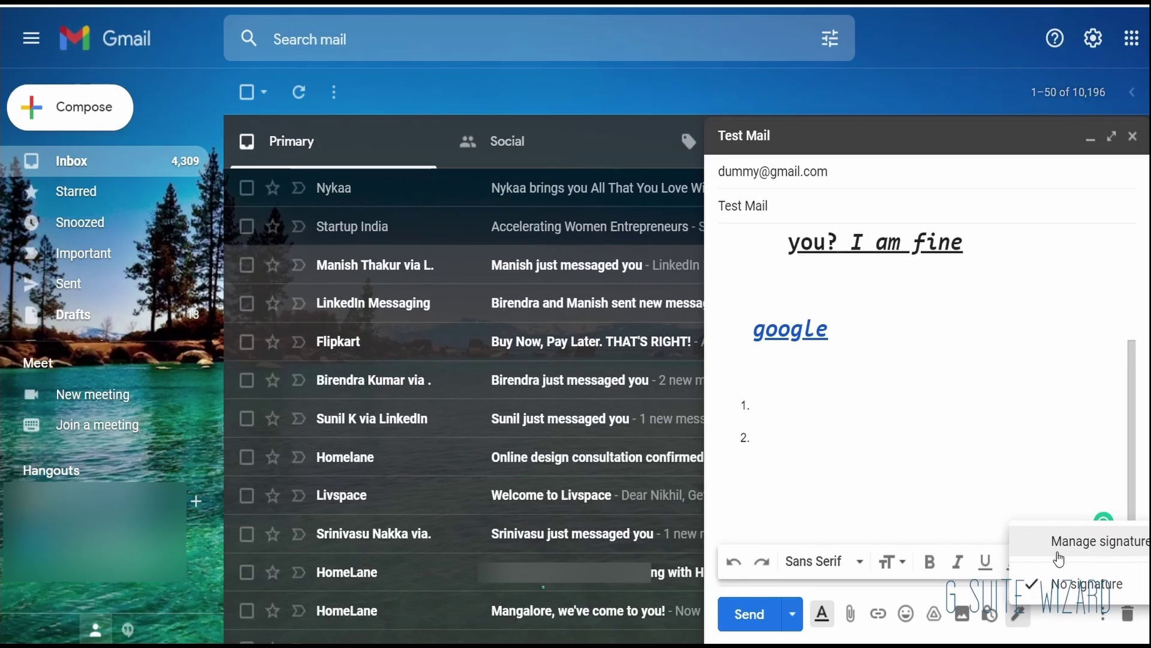
{"action": "left_click", "coordinate": [1071, 626]}
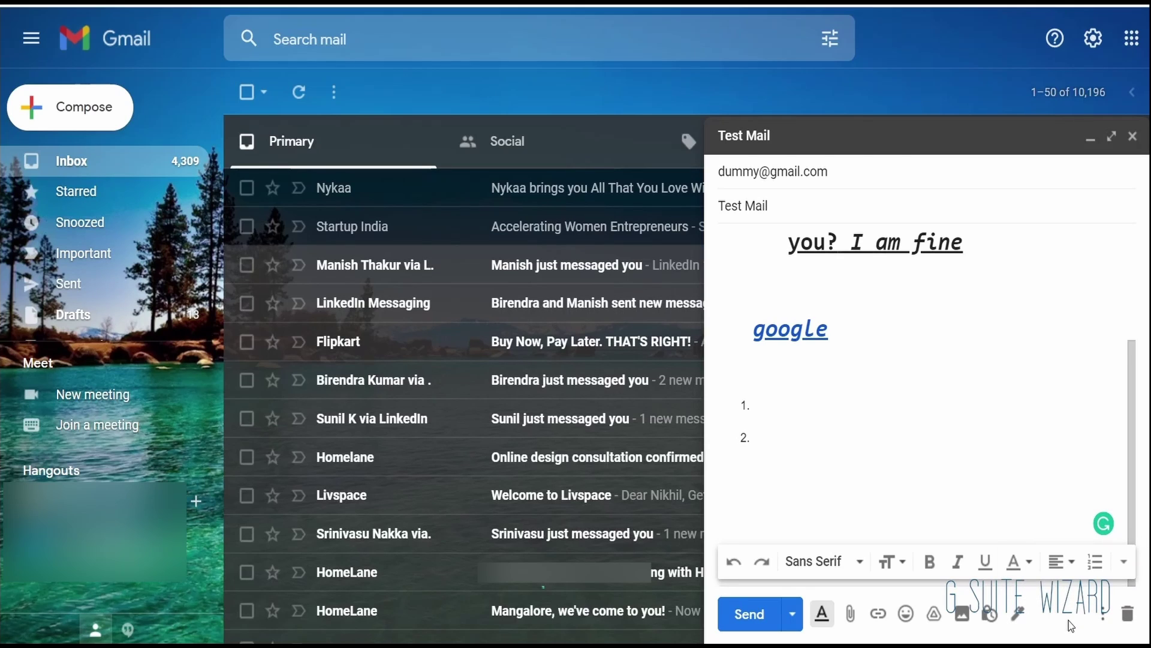
{"action": "left_click", "coordinate": [1102, 614]}
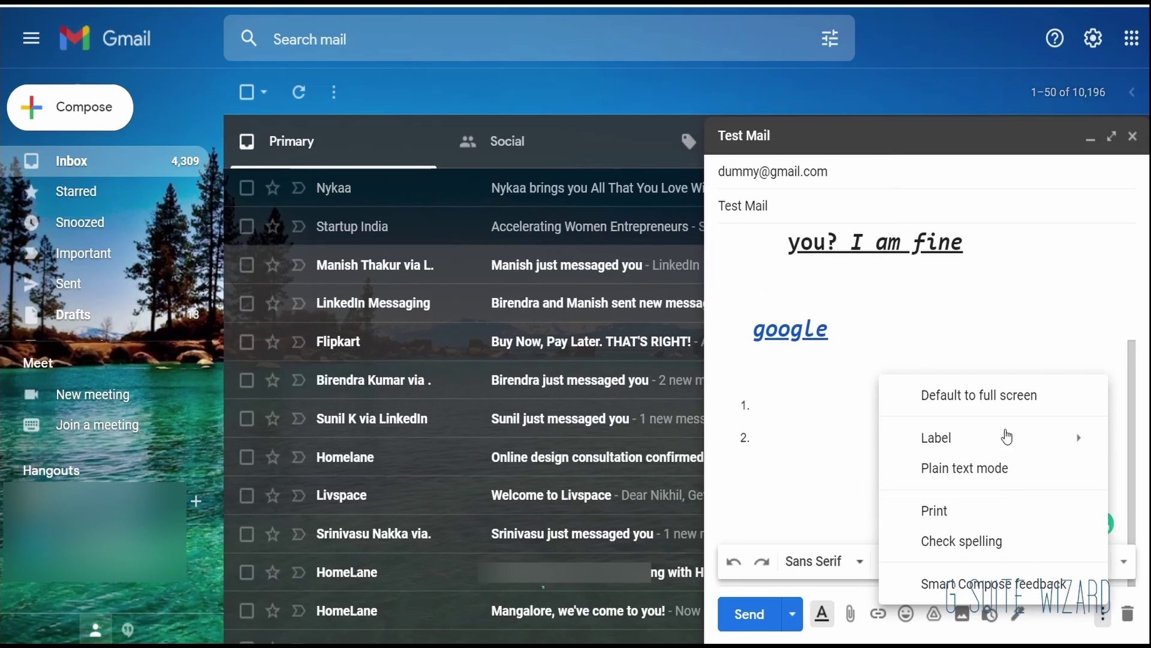
Step: Tick Default to full screen in the compose More options menu, then view the menu's Label options
{"action": "mouse_move", "coordinate": [1025, 449]}
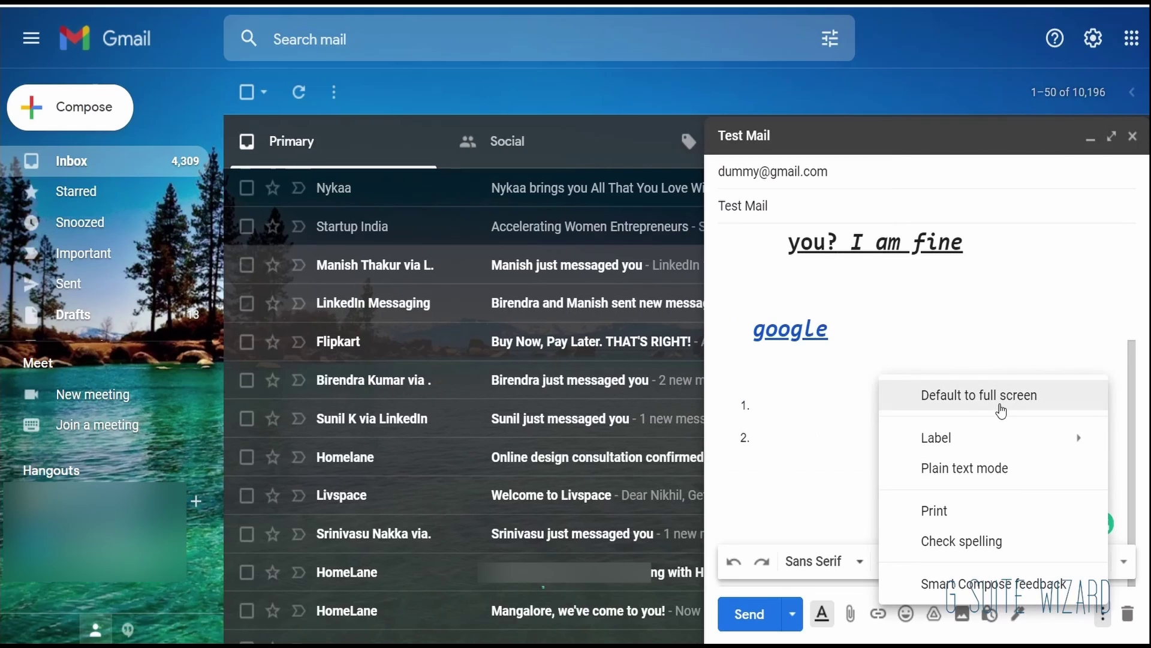
{"action": "left_click", "coordinate": [1000, 397]}
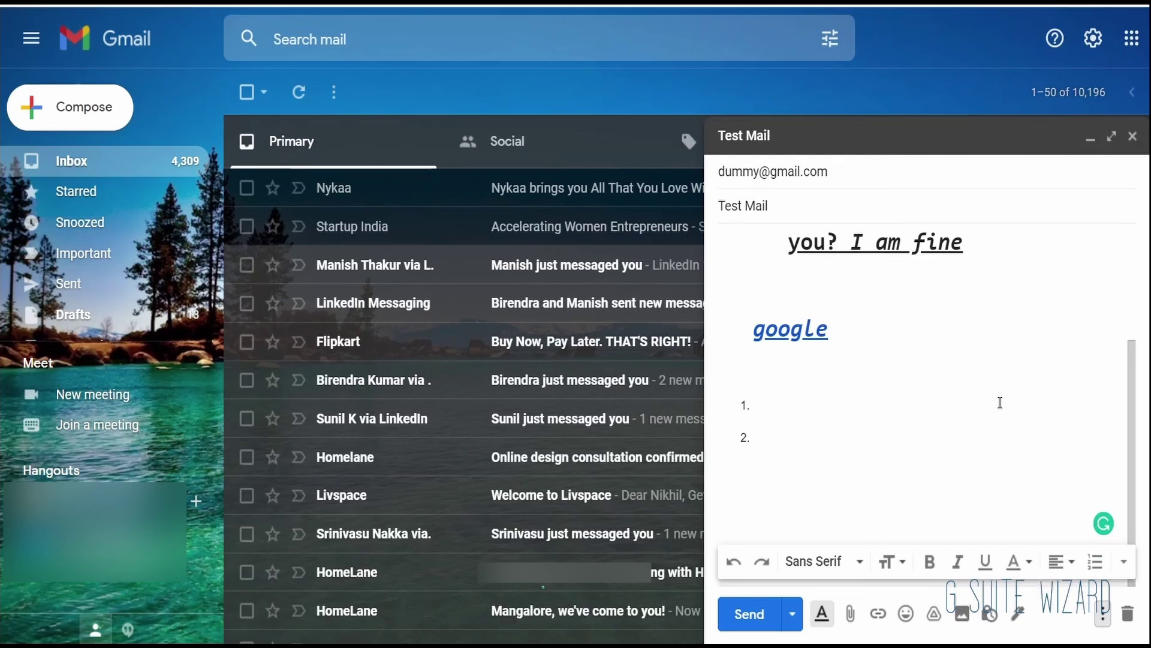
{"action": "left_click", "coordinate": [1103, 613]}
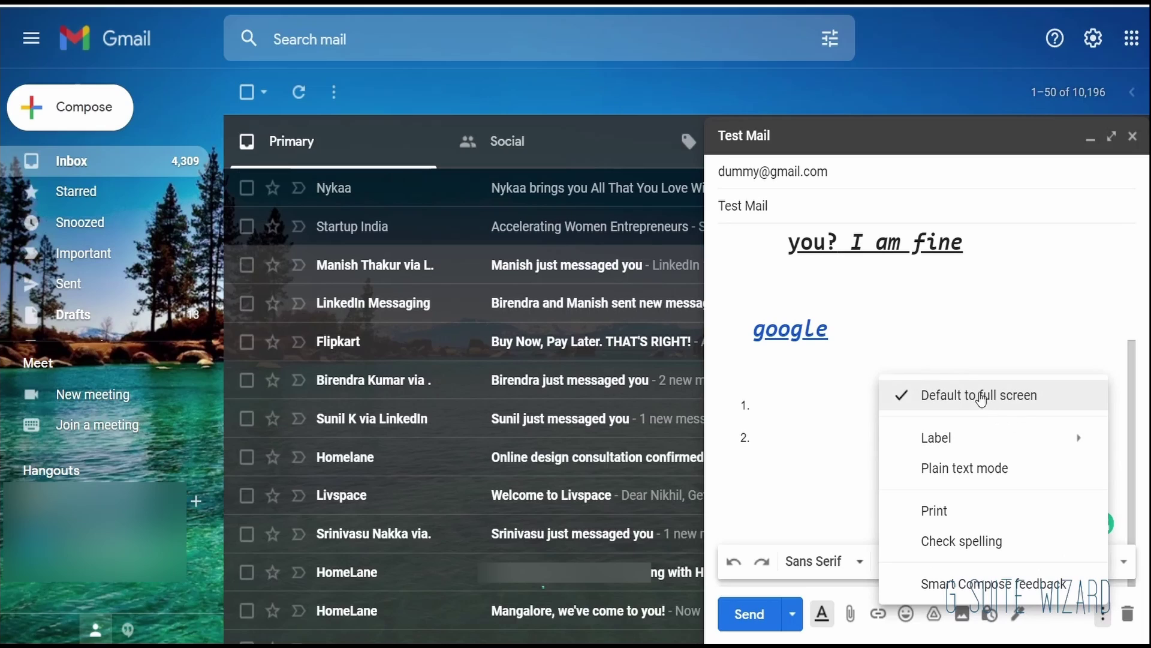
{"action": "mouse_move", "coordinate": [977, 438]}
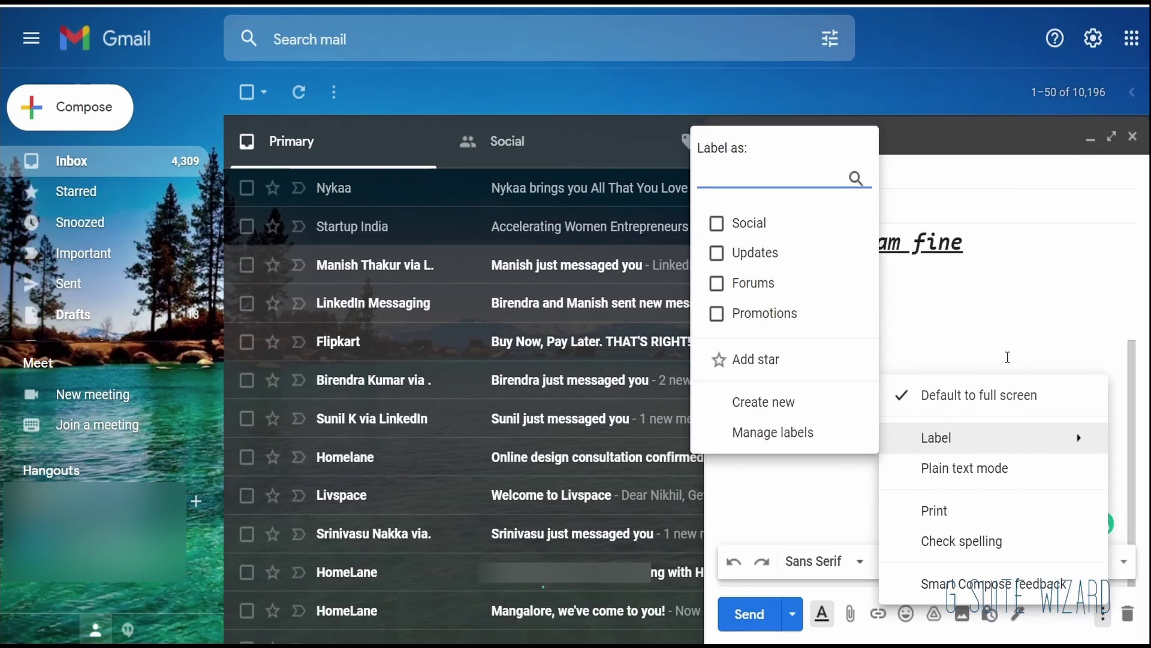
{"action": "left_click", "coordinate": [962, 394]}
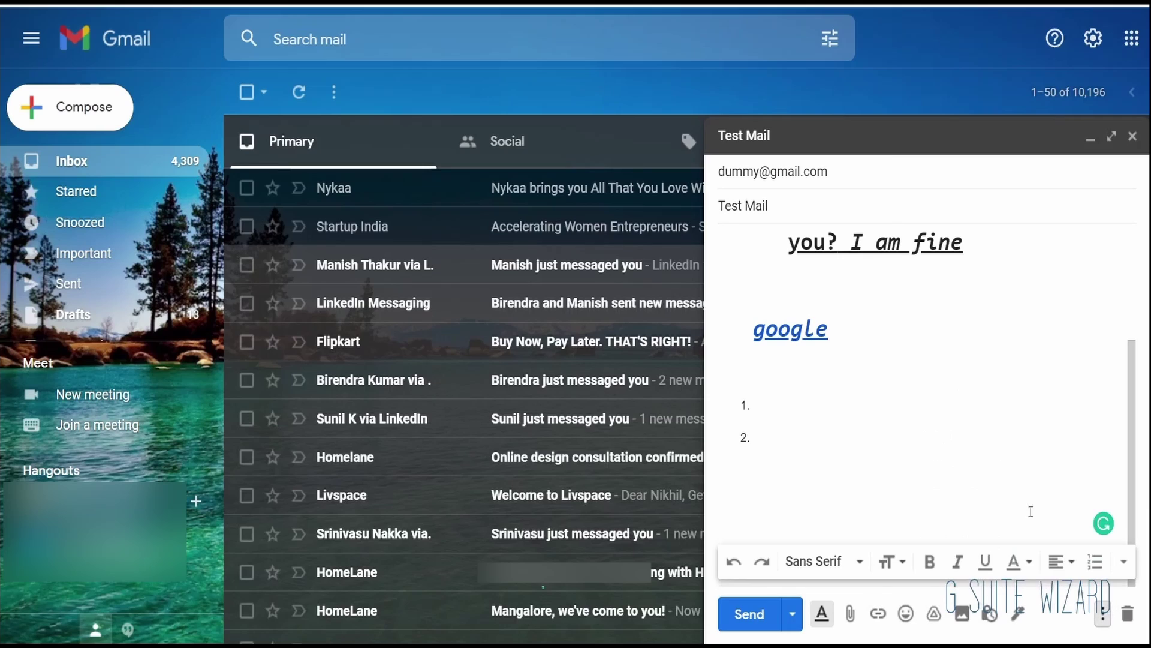
{"action": "left_click", "coordinate": [1103, 614]}
{"action": "mouse_move", "coordinate": [966, 436]}
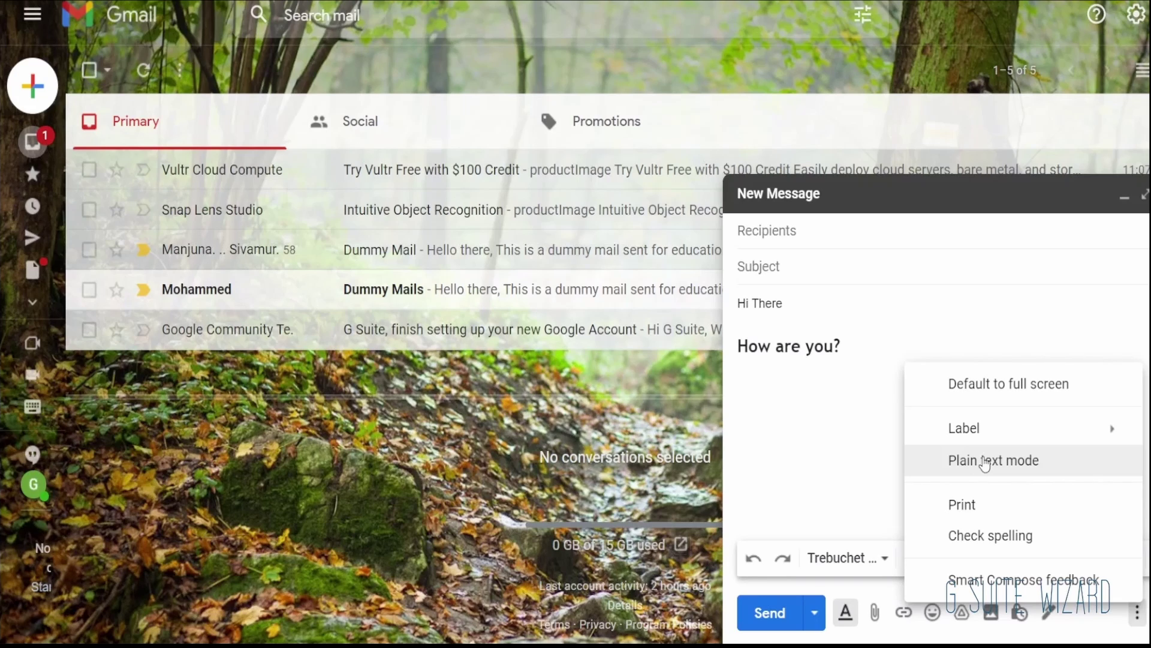
Step: Switch the message to Plain text mode and back, then select the 'How are you?' line
{"action": "left_click", "coordinate": [984, 460]}
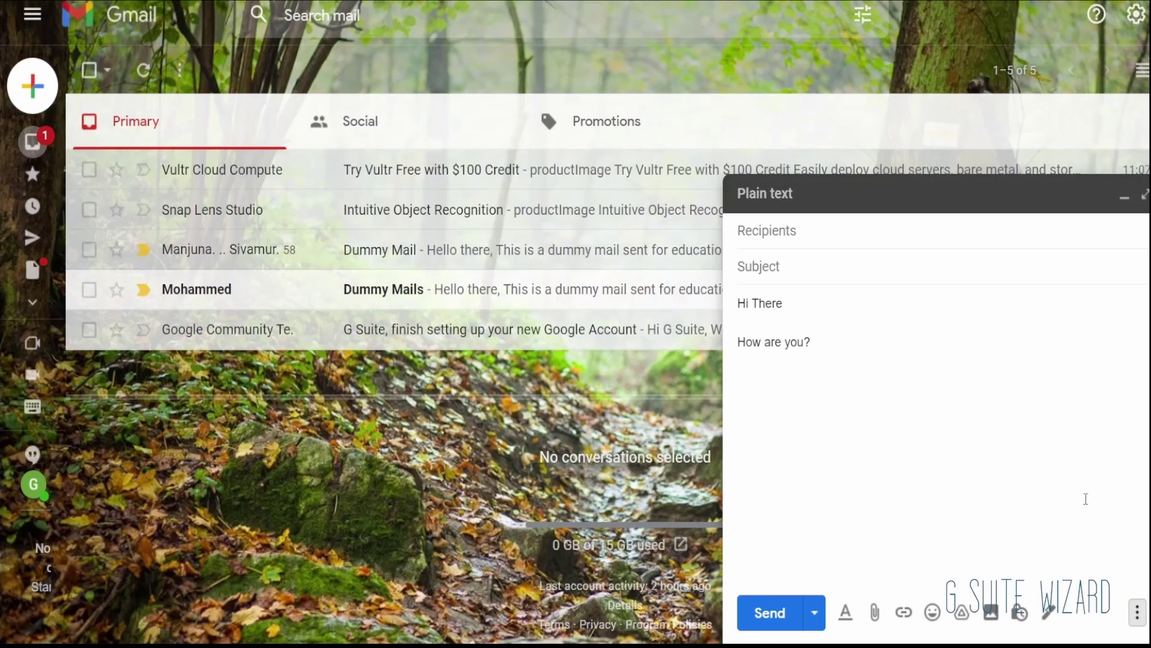
{"action": "left_click", "coordinate": [1138, 613]}
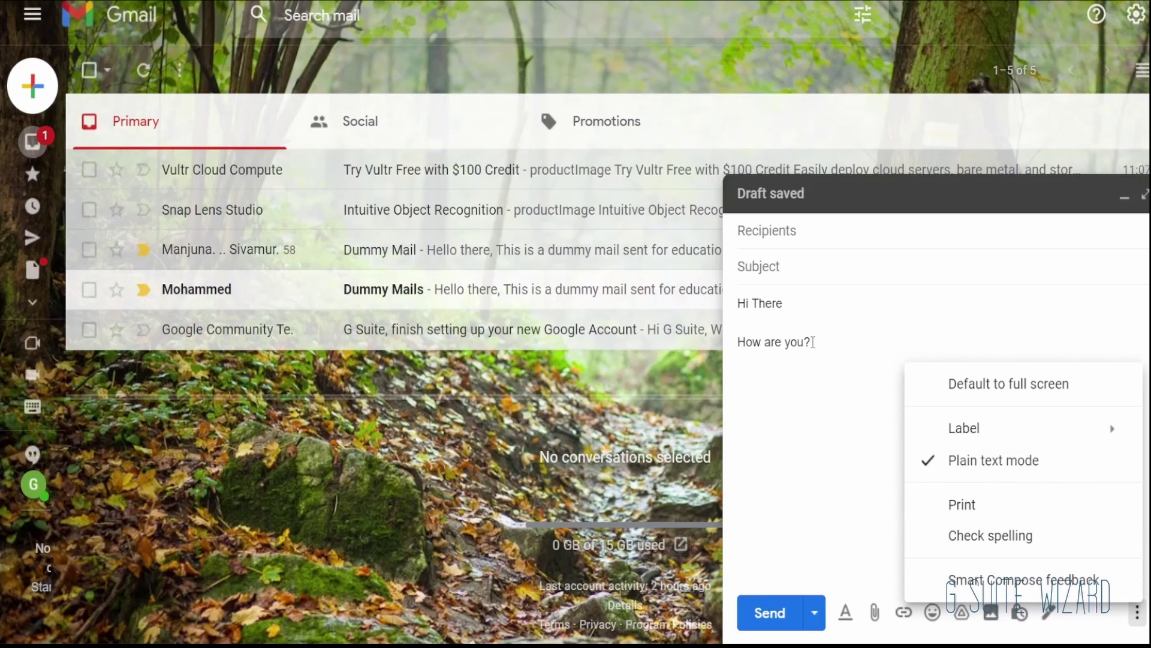
{"action": "left_click_drag", "start_coordinate": [813, 342], "coordinate": [731, 349]}
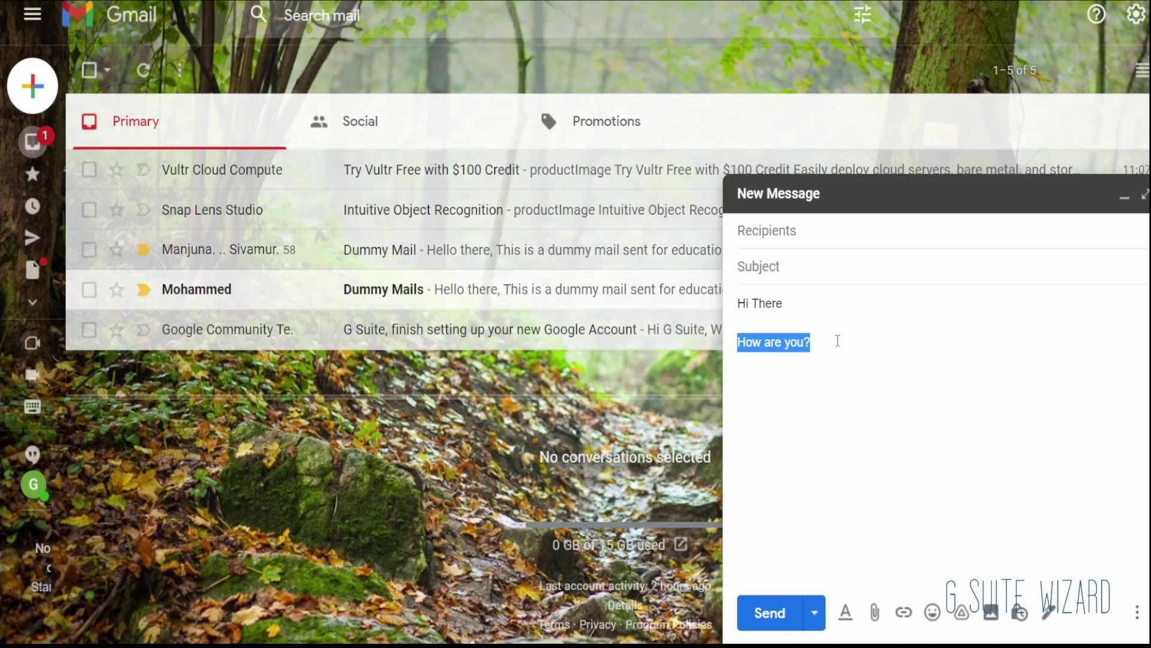
{"action": "left_click_drag", "start_coordinate": [838, 341], "coordinate": [727, 337]}
Step: Make 'How are you?' bold from the formatting toolbar
{"action": "left_click", "coordinate": [855, 601]}
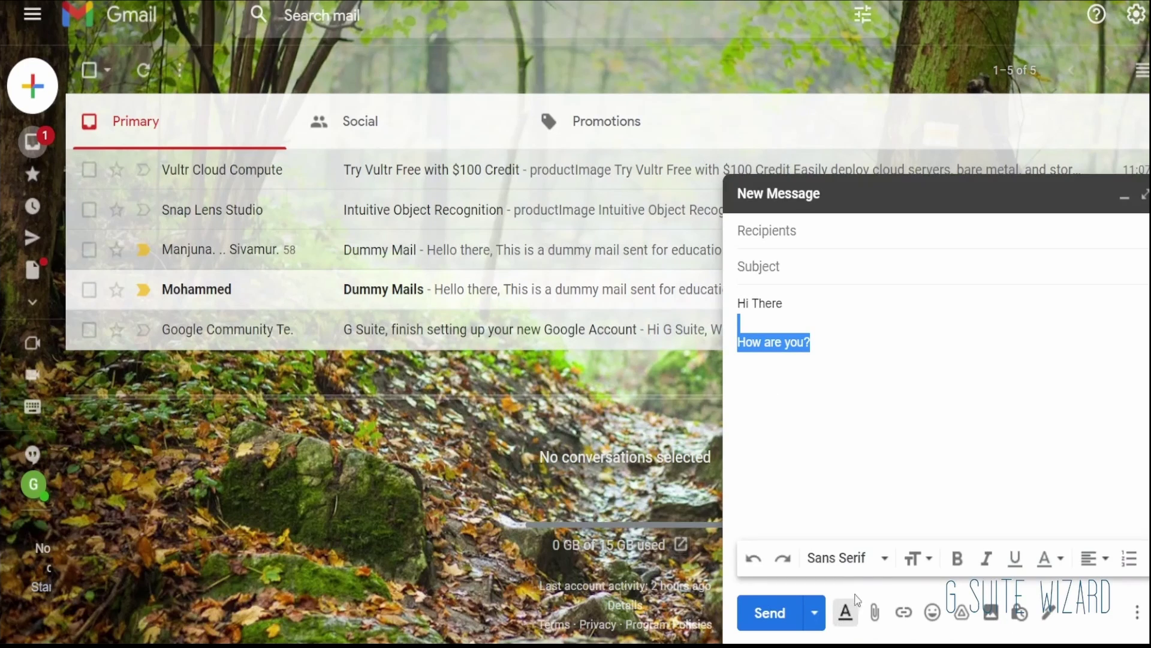
{"action": "left_click", "coordinate": [958, 558]}
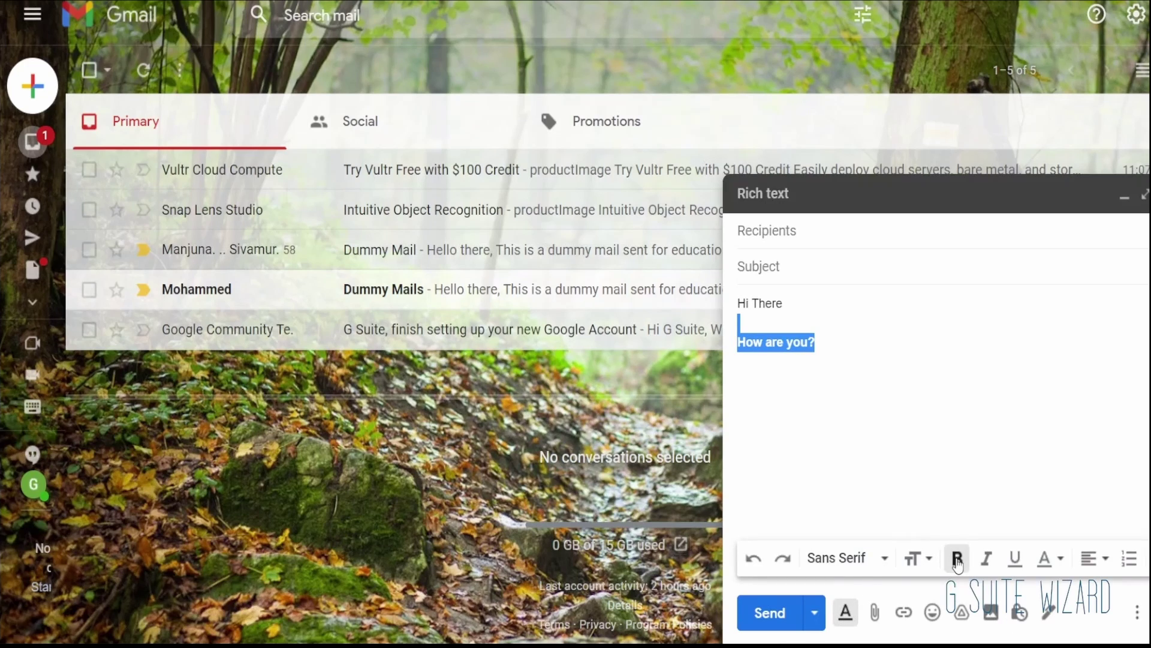
{"action": "left_click", "coordinate": [997, 421]}
{"action": "left_click", "coordinate": [1138, 612]}
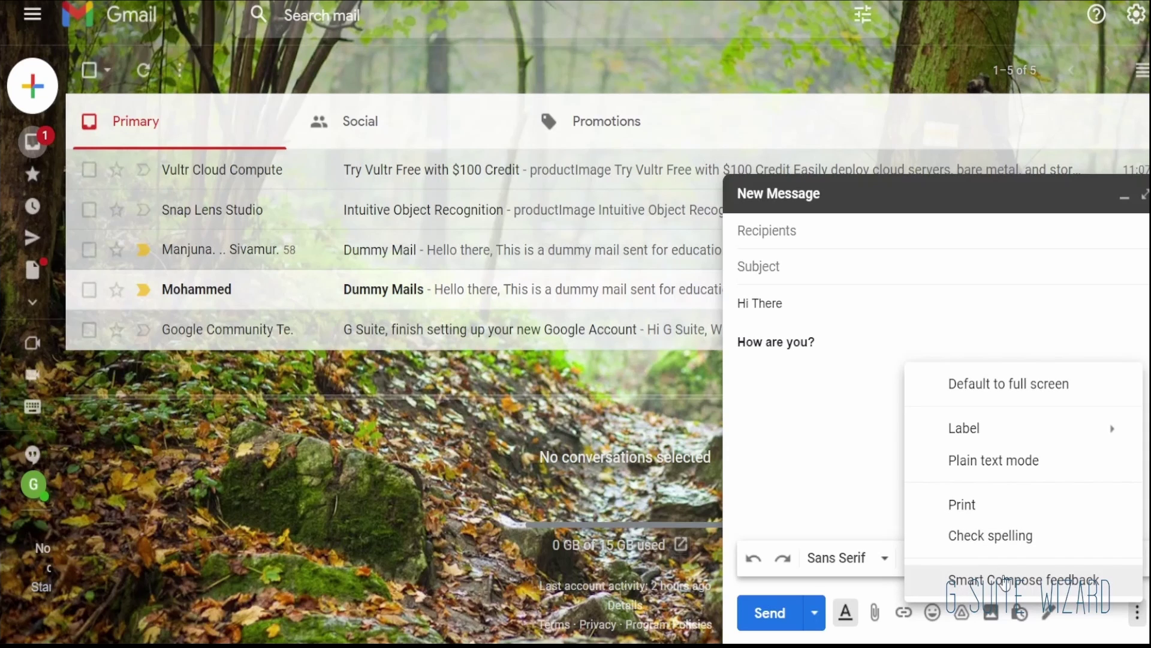
Step: Open the Smart Compose feedback form, look through it, and close it without submitting
{"action": "left_click", "coordinate": [1005, 579]}
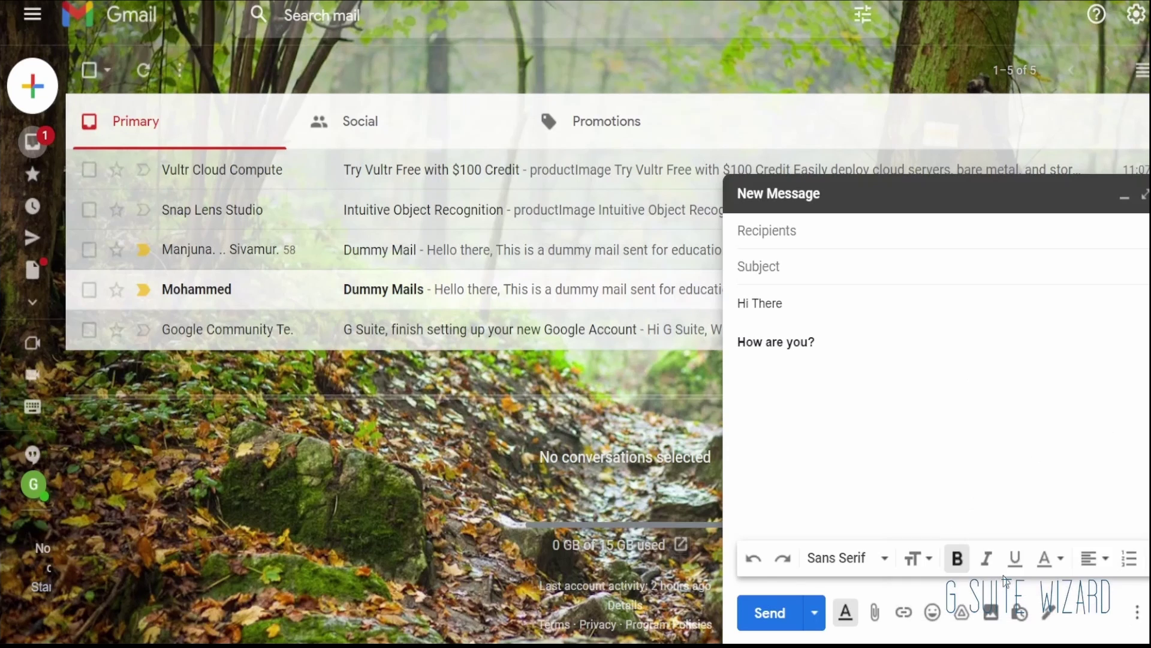
{"action": "scroll", "coordinate": [664, 389], "scroll_direction": "down", "scroll_amount": 2}
{"action": "scroll", "coordinate": [663, 388], "scroll_direction": "down", "scroll_amount": 1}
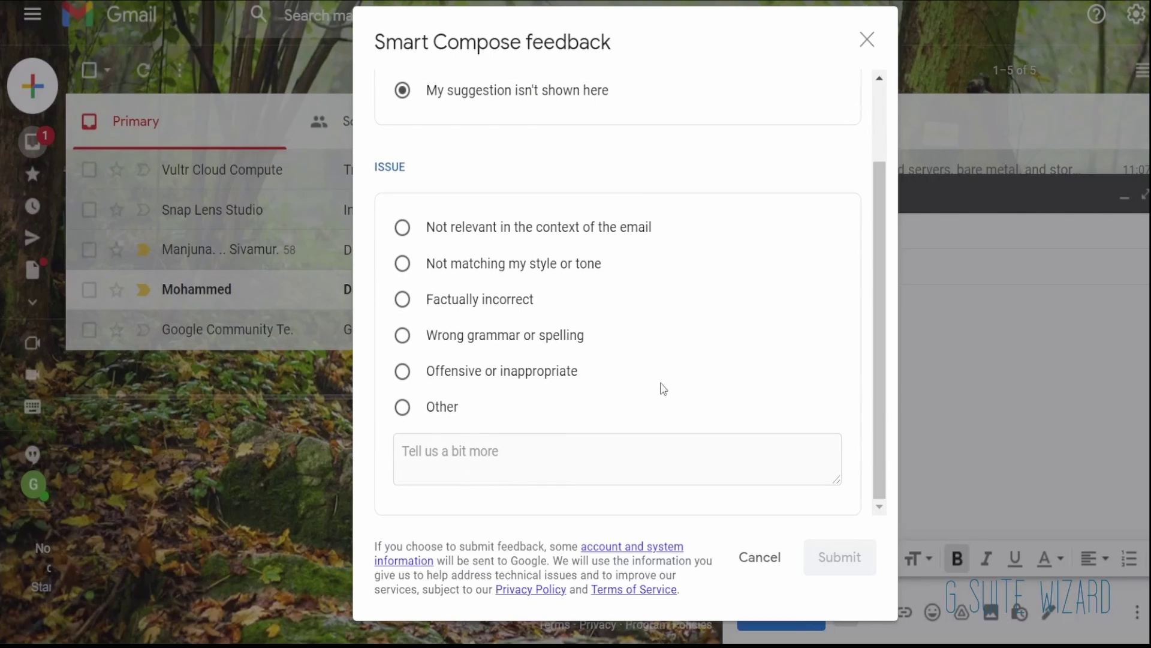
{"action": "scroll", "coordinate": [663, 389], "scroll_direction": "up", "scroll_amount": 3}
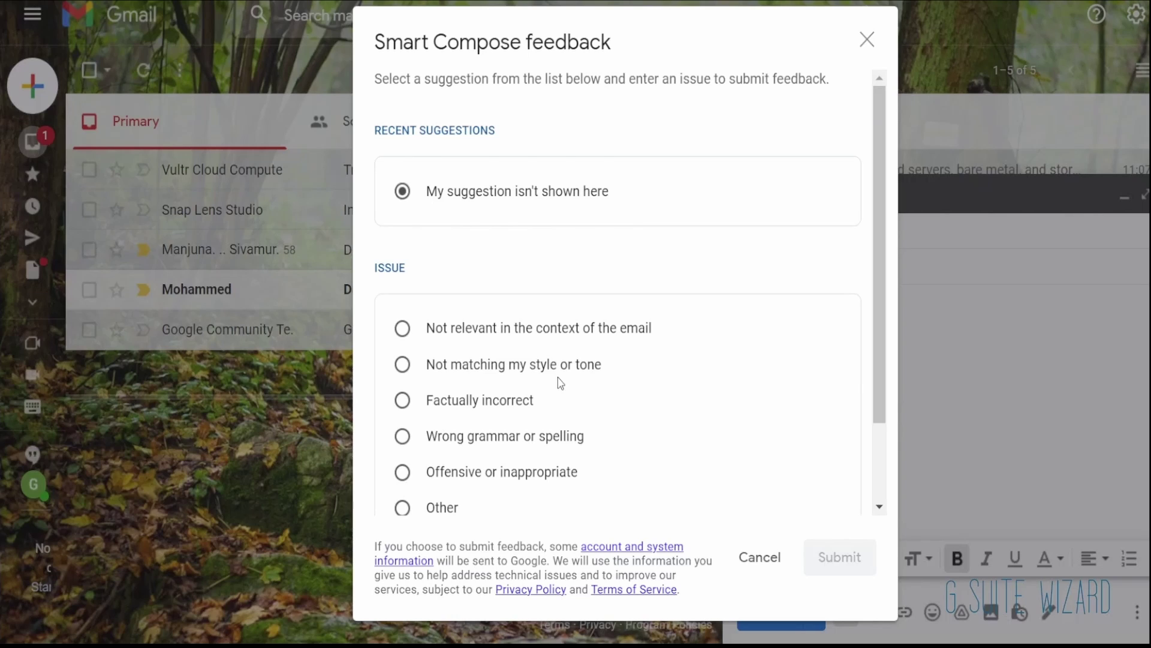
{"action": "scroll", "coordinate": [588, 400], "scroll_direction": "down", "scroll_amount": 3}
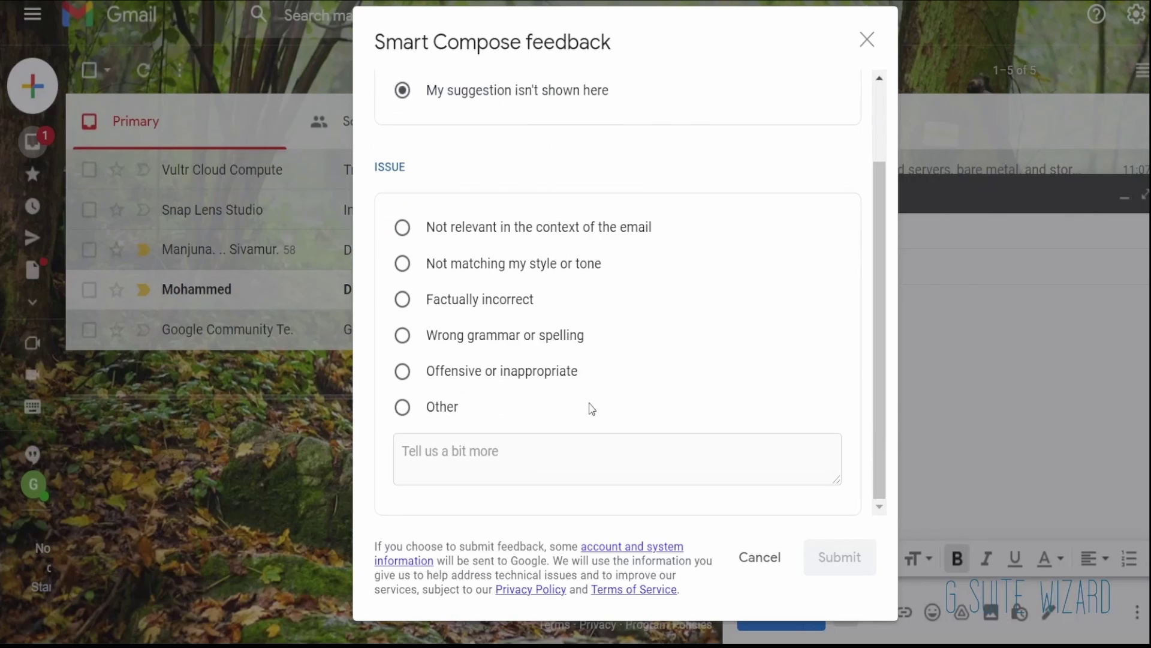
{"action": "scroll", "coordinate": [592, 408], "scroll_direction": "up", "scroll_amount": 3}
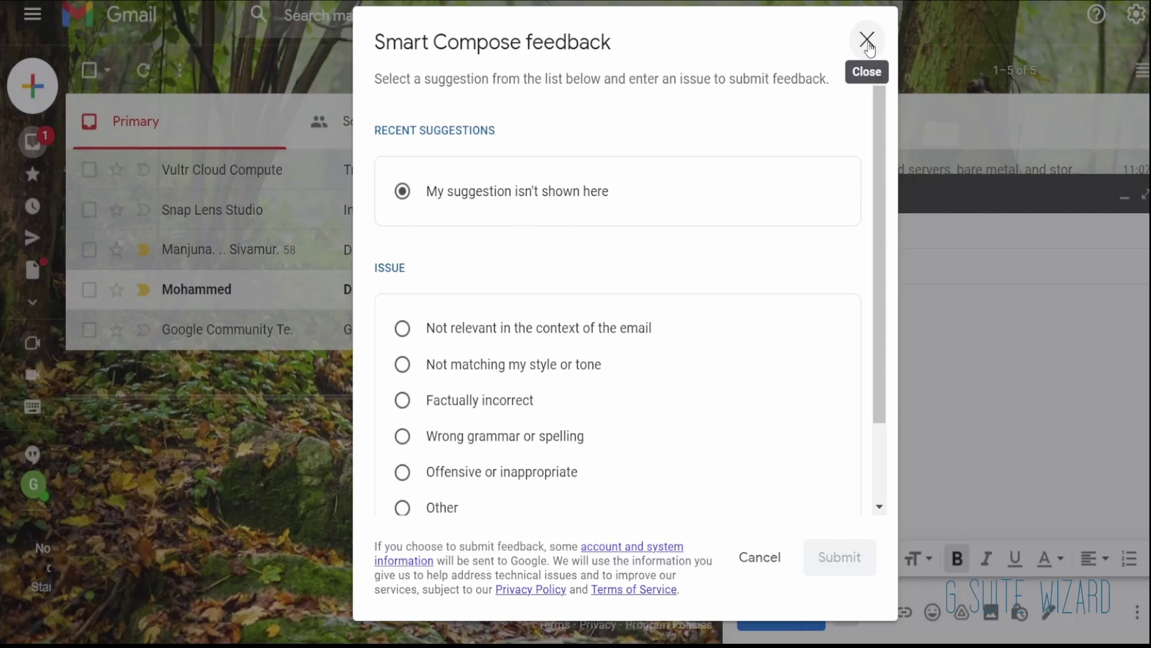
{"action": "left_click", "coordinate": [867, 42]}
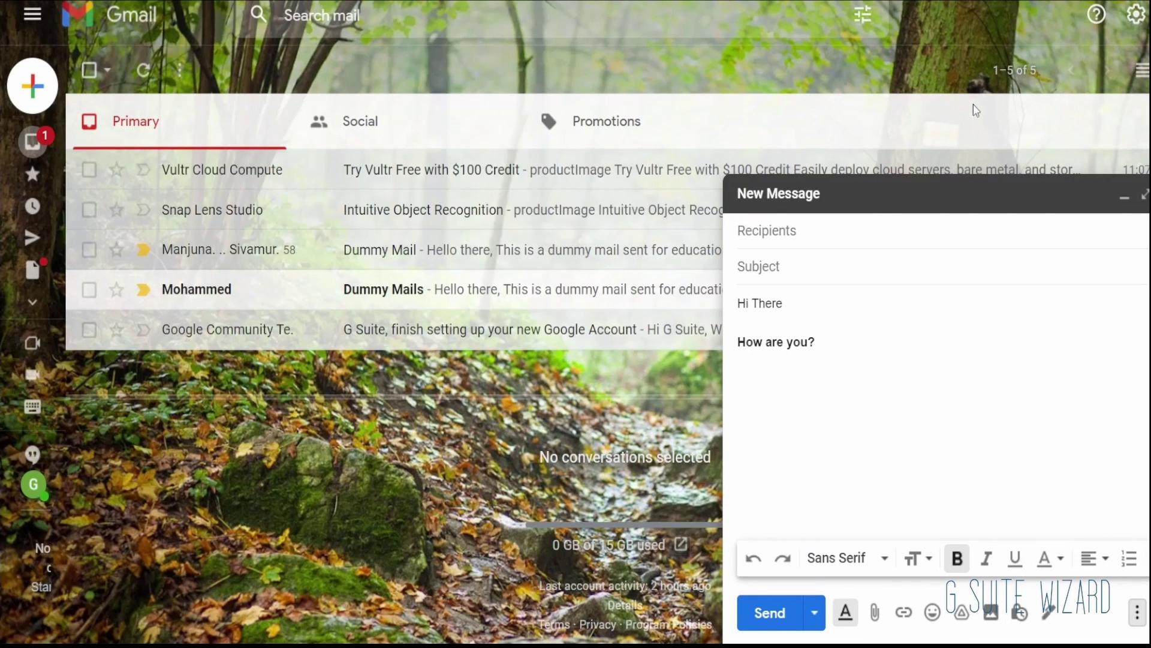
Step: Try Default and Comfortable density in Quick settings, settling on Compact
{"action": "left_click", "coordinate": [1137, 18]}
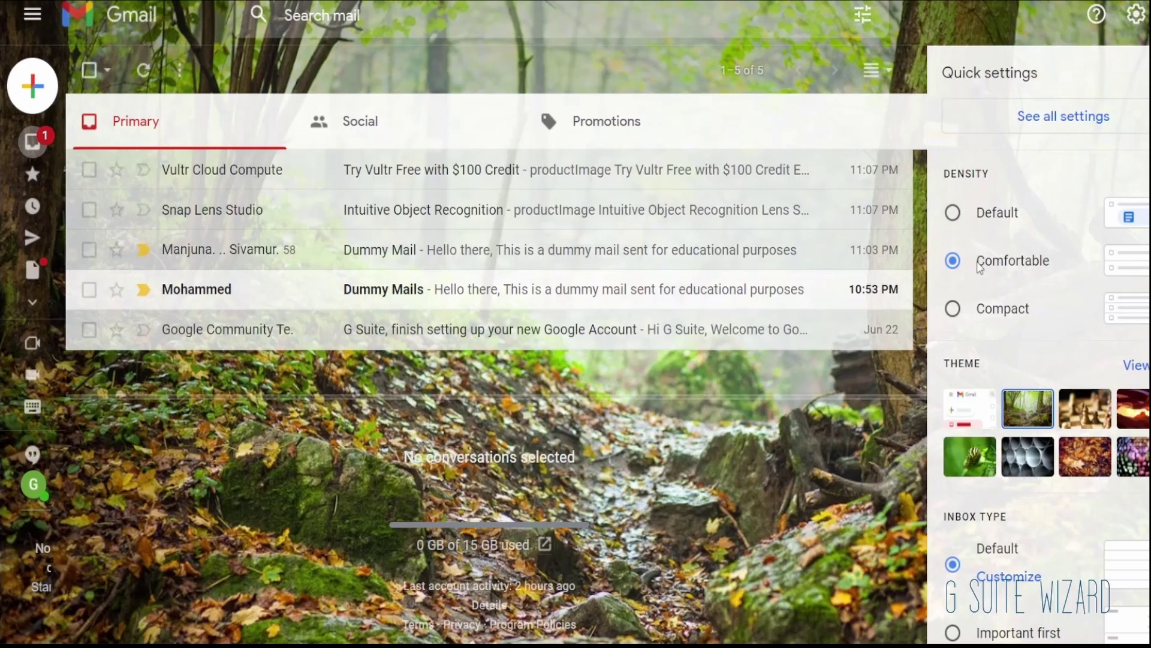
{"action": "left_click", "coordinate": [954, 227]}
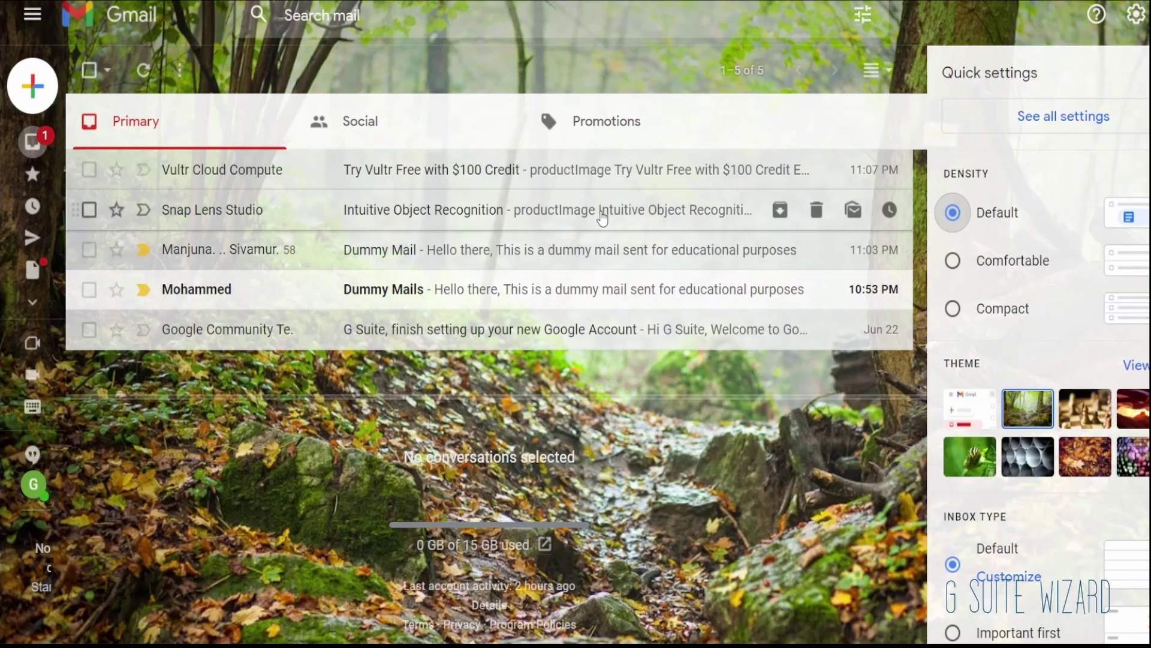
{"action": "left_click", "coordinate": [952, 261]}
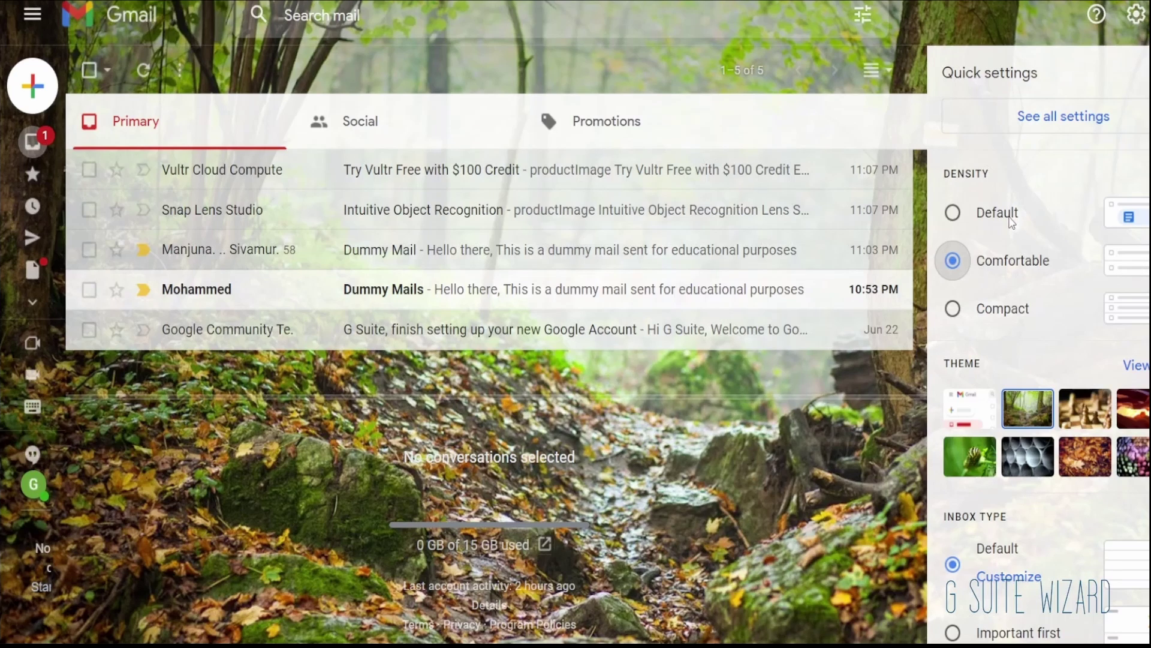
{"action": "left_click", "coordinate": [953, 309]}
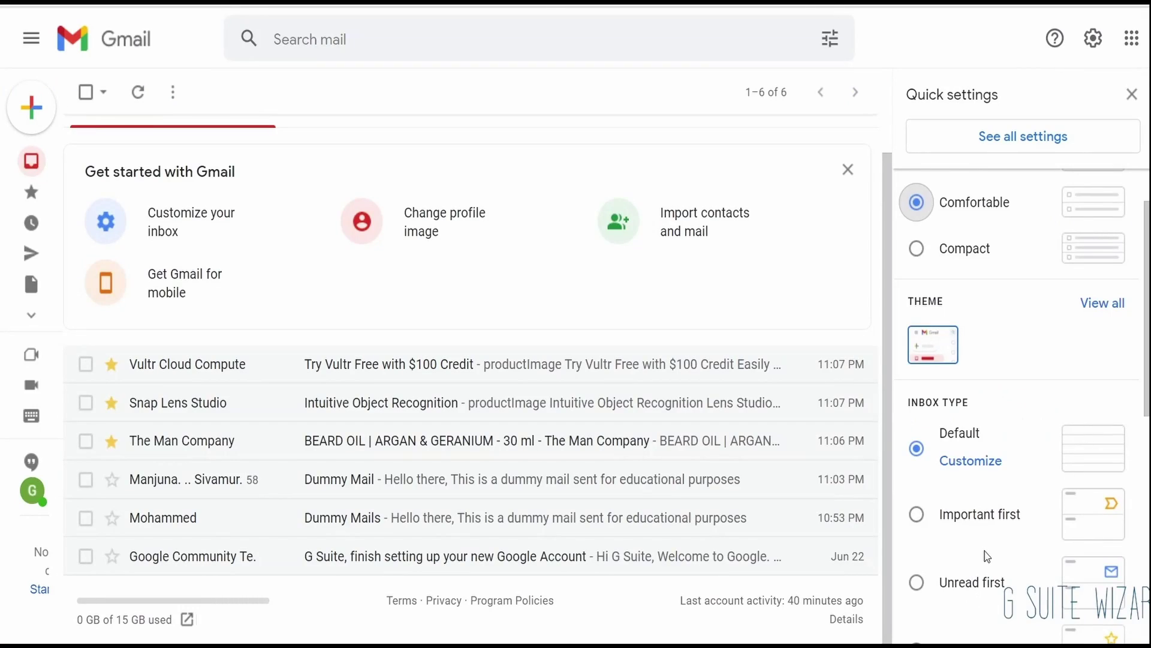
Step: Save the forest background theme, then mark Import contacts and mail as done
{"action": "scroll", "coordinate": [984, 552], "scroll_direction": "down", "scroll_amount": 1}
{"action": "scroll", "coordinate": [996, 515], "scroll_direction": "up", "scroll_amount": 2}
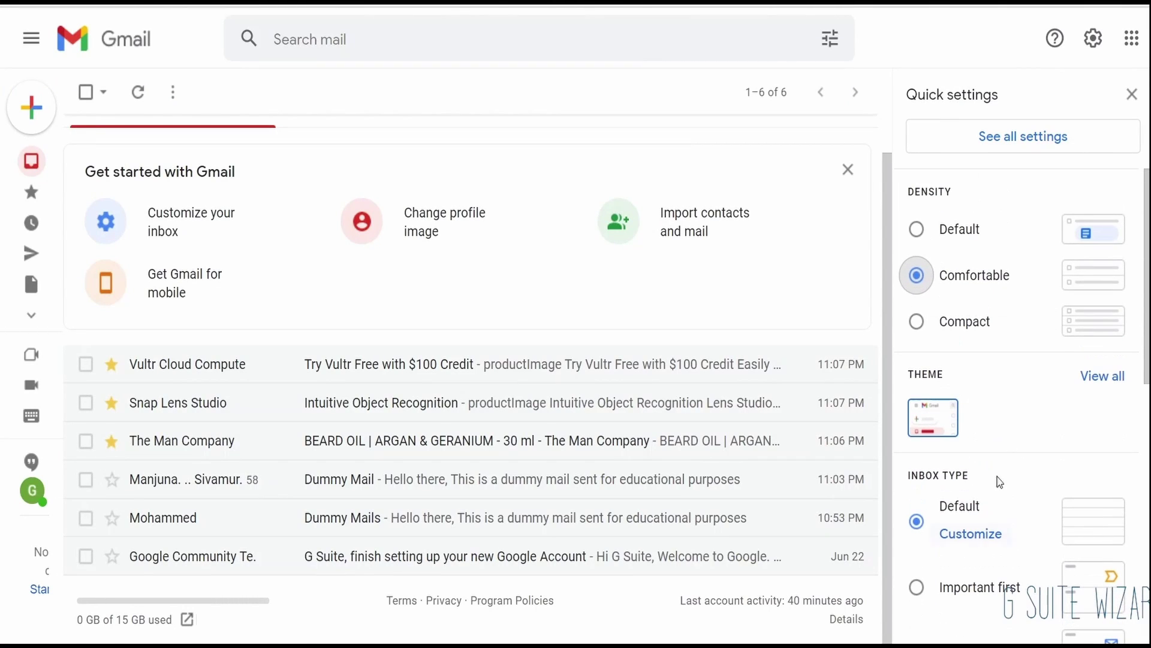
{"action": "left_click", "coordinate": [1098, 378]}
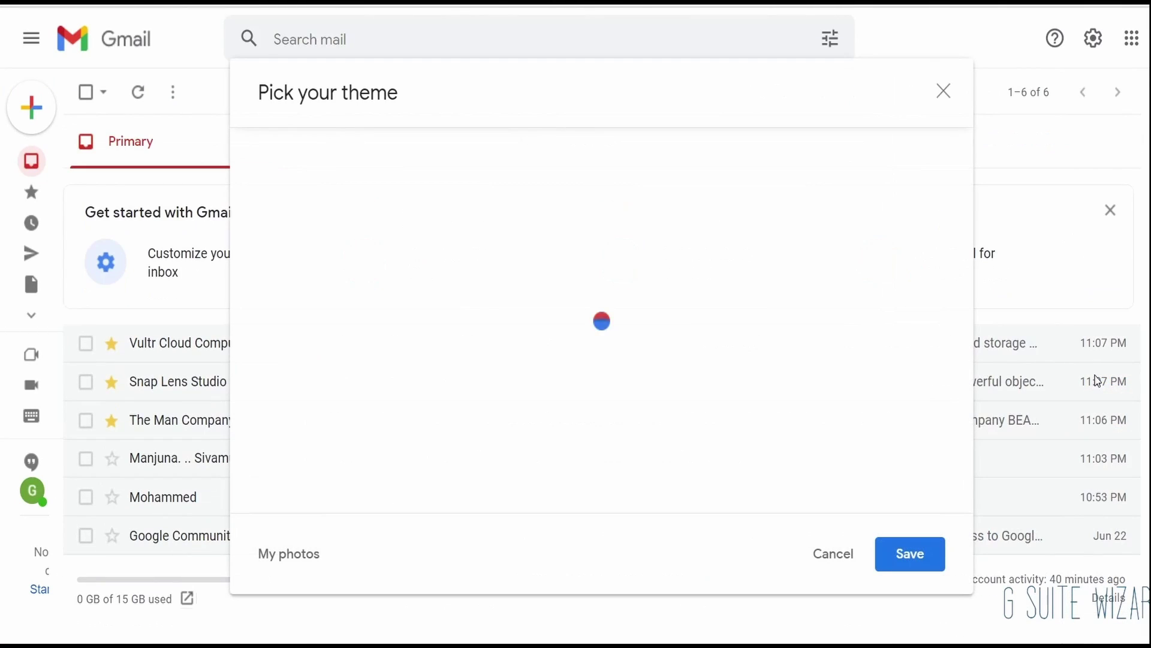
{"action": "scroll", "coordinate": [596, 387], "scroll_direction": "down", "scroll_amount": 3}
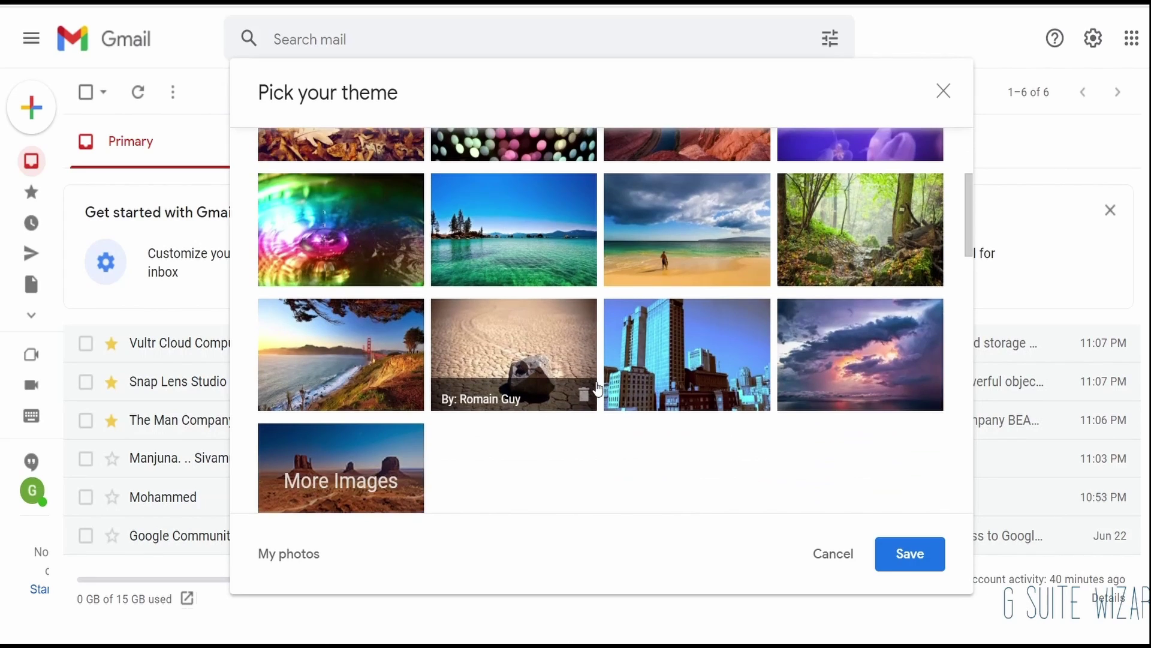
{"action": "scroll", "coordinate": [597, 388], "scroll_direction": "up", "scroll_amount": 1}
{"action": "scroll", "coordinate": [478, 327], "scroll_direction": "up", "scroll_amount": 2}
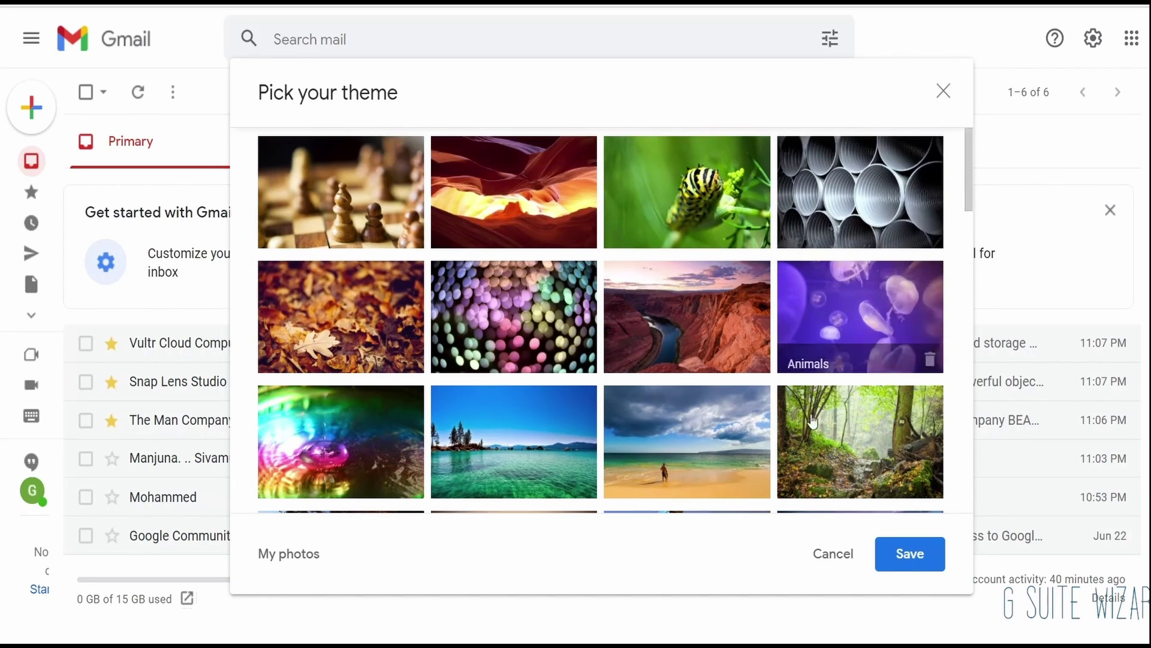
{"action": "left_click", "coordinate": [882, 474]}
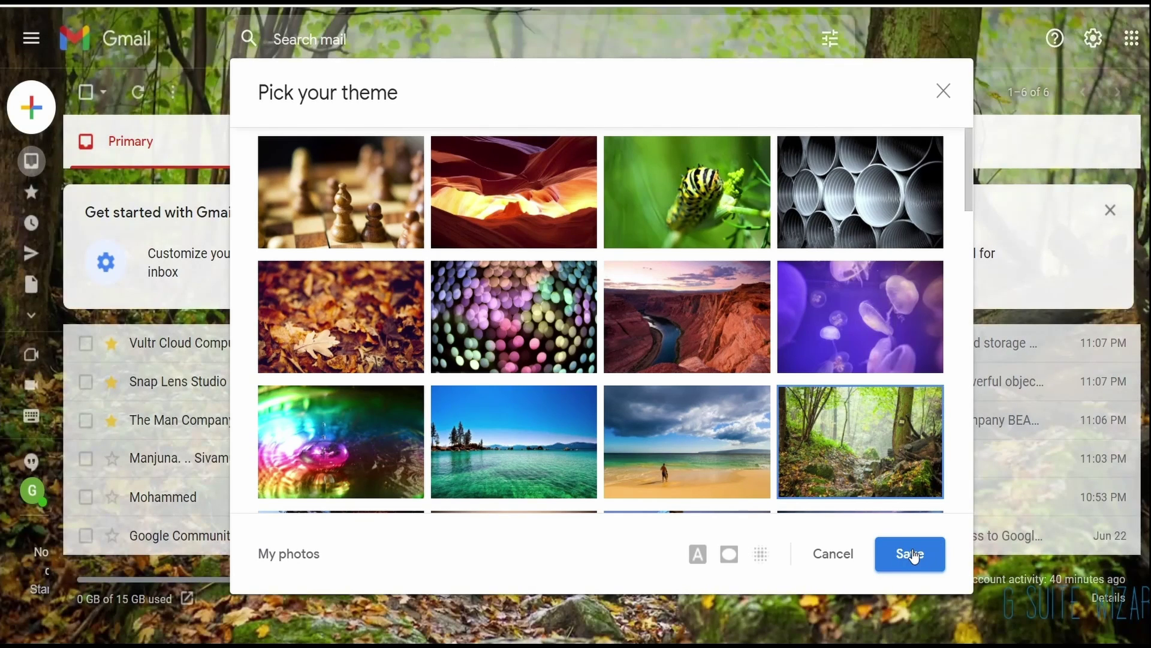
{"action": "left_click", "coordinate": [911, 555]}
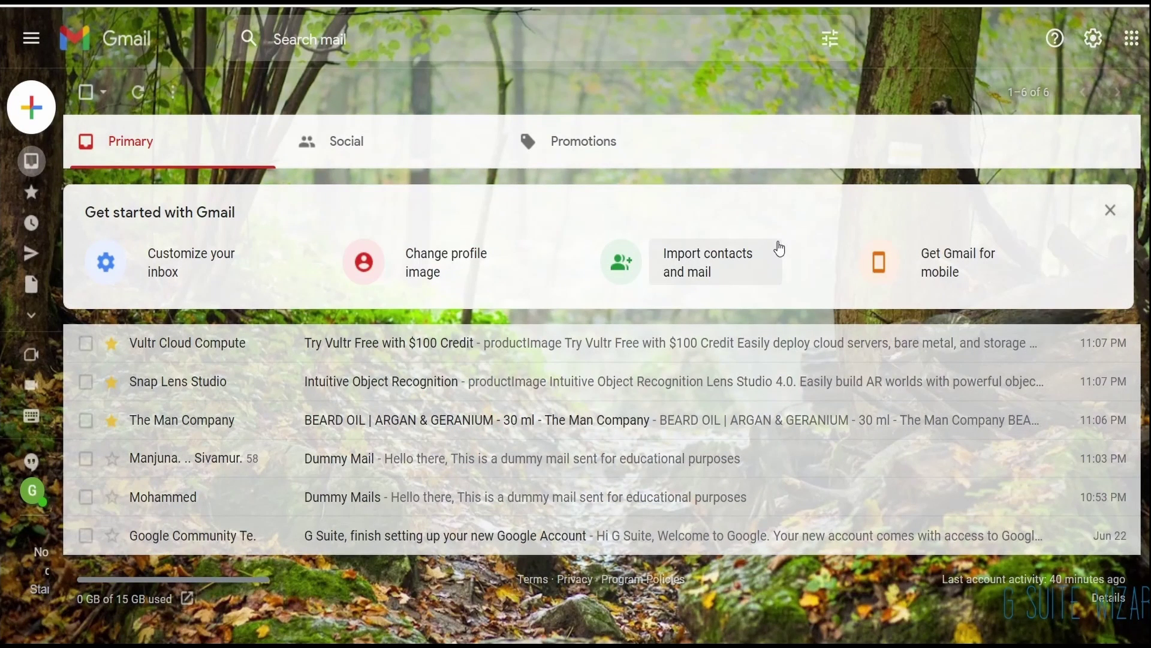
{"action": "left_click", "coordinate": [780, 249]}
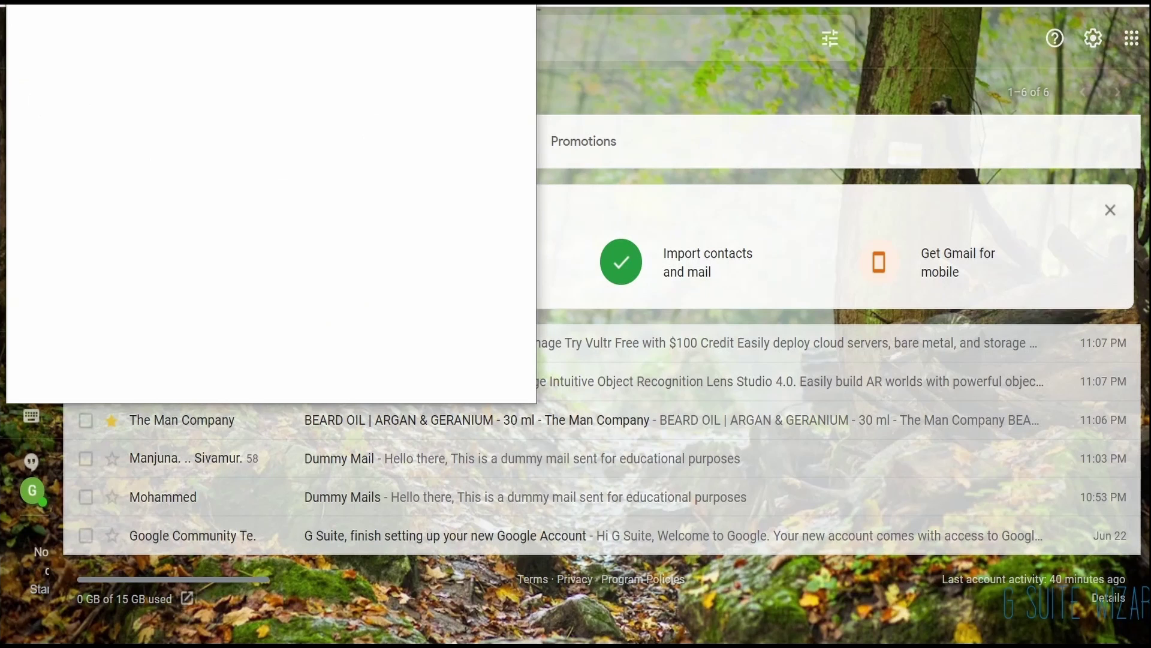
{"action": "left_click", "coordinate": [1029, 91]}
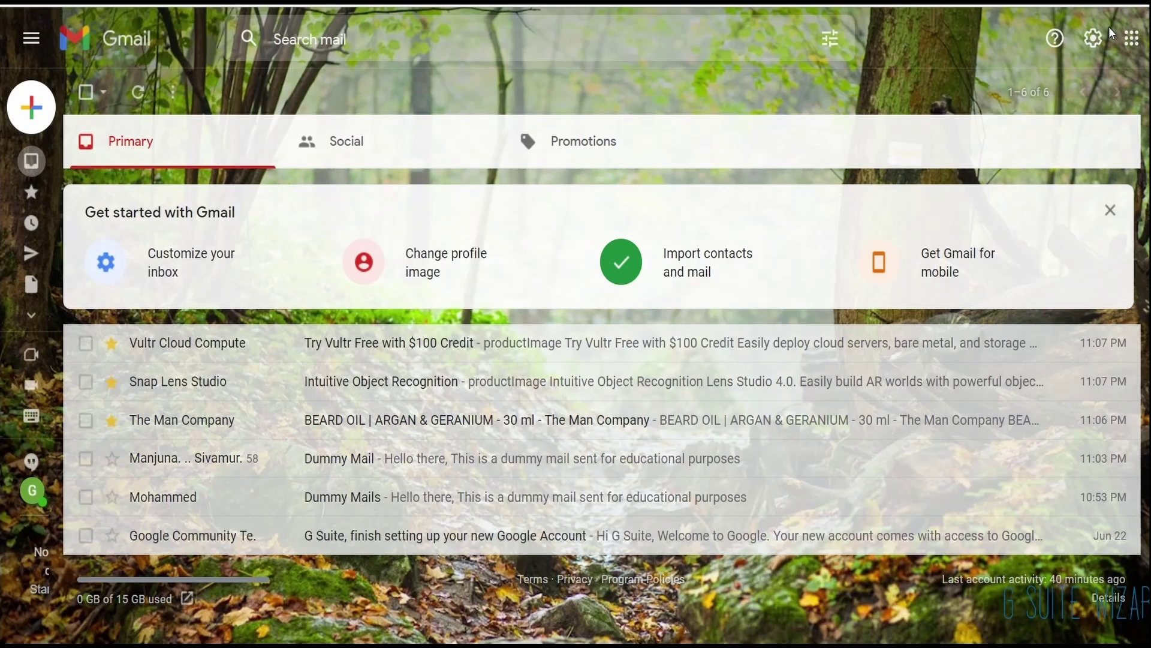
Step: In Quick settings, sort the inbox Unread first, then switch to Starred first
{"action": "left_click", "coordinate": [1093, 38]}
{"action": "scroll", "coordinate": [989, 599], "scroll_direction": "down", "scroll_amount": 3}
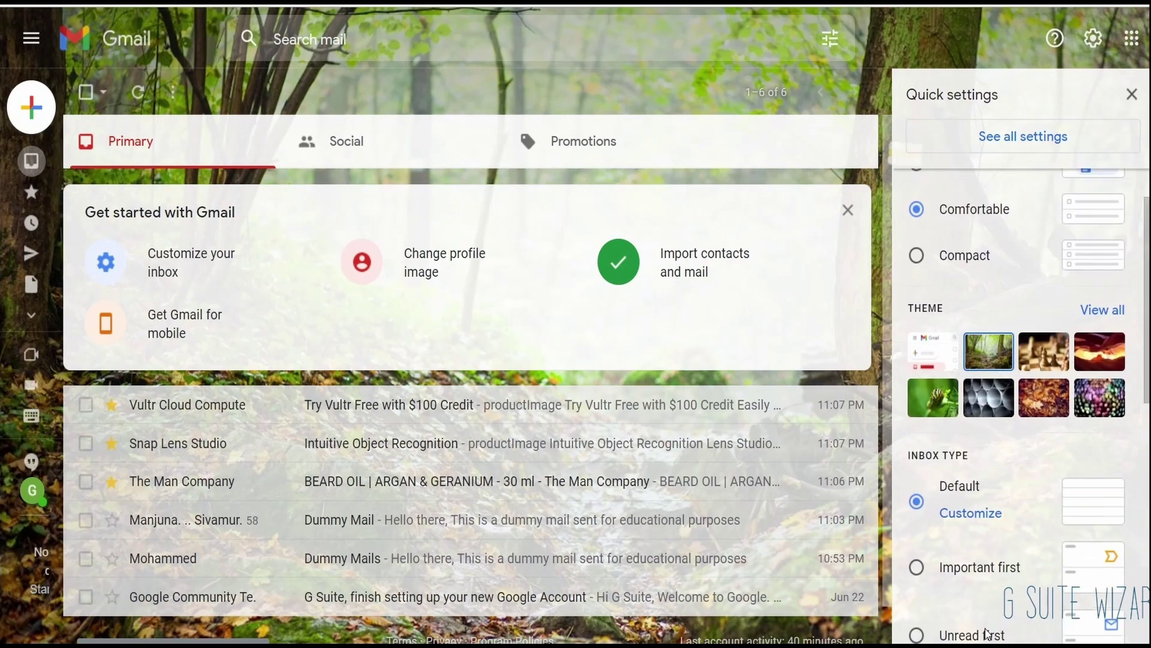
{"action": "scroll", "coordinate": [971, 484], "scroll_direction": "down", "scroll_amount": 2}
{"action": "scroll", "coordinate": [972, 413], "scroll_direction": "down", "scroll_amount": 2}
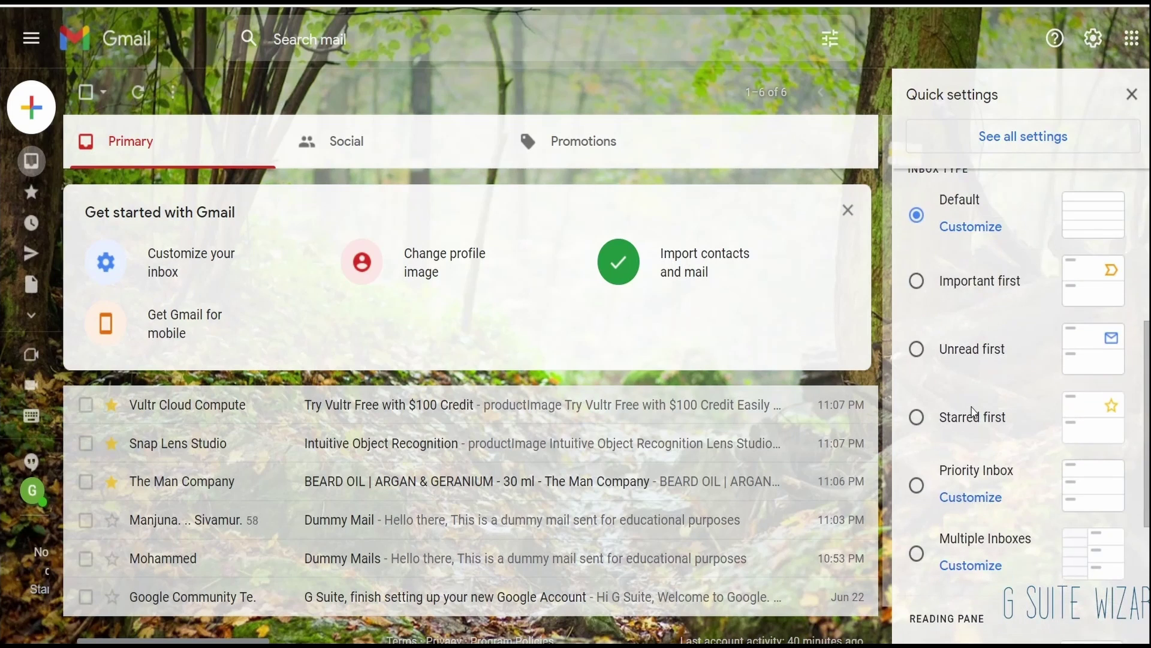
{"action": "scroll", "coordinate": [974, 412], "scroll_direction": "down", "scroll_amount": 1}
{"action": "scroll", "coordinate": [974, 412], "scroll_direction": "up", "scroll_amount": 2}
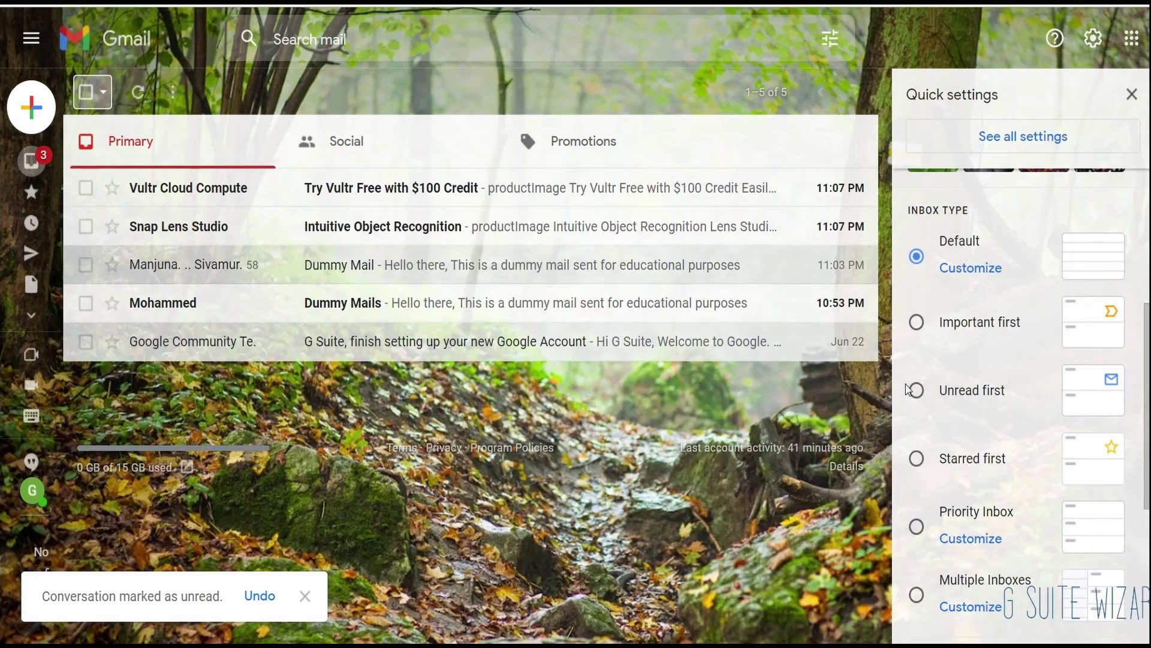
{"action": "left_click", "coordinate": [912, 390]}
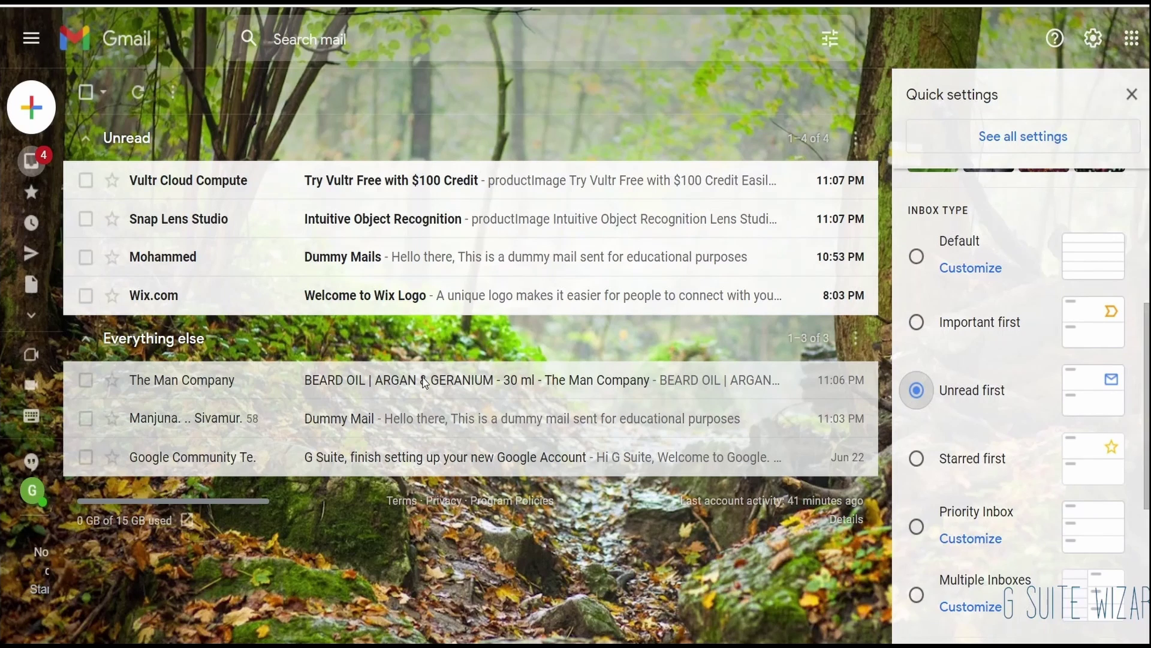
{"action": "left_click", "coordinate": [917, 458]}
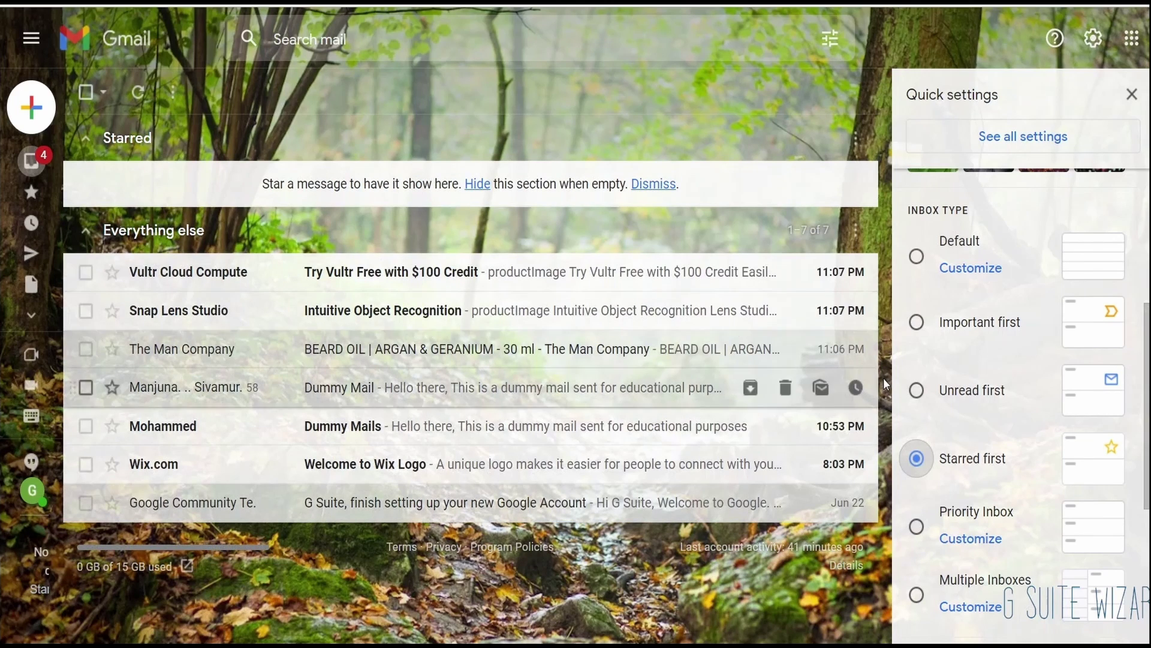
Step: Scroll Quick settings down to the Reading pane options
{"action": "scroll", "coordinate": [1071, 423], "scroll_direction": "down", "scroll_amount": 2}
{"action": "scroll", "coordinate": [1071, 423], "scroll_direction": "down", "scroll_amount": 3}
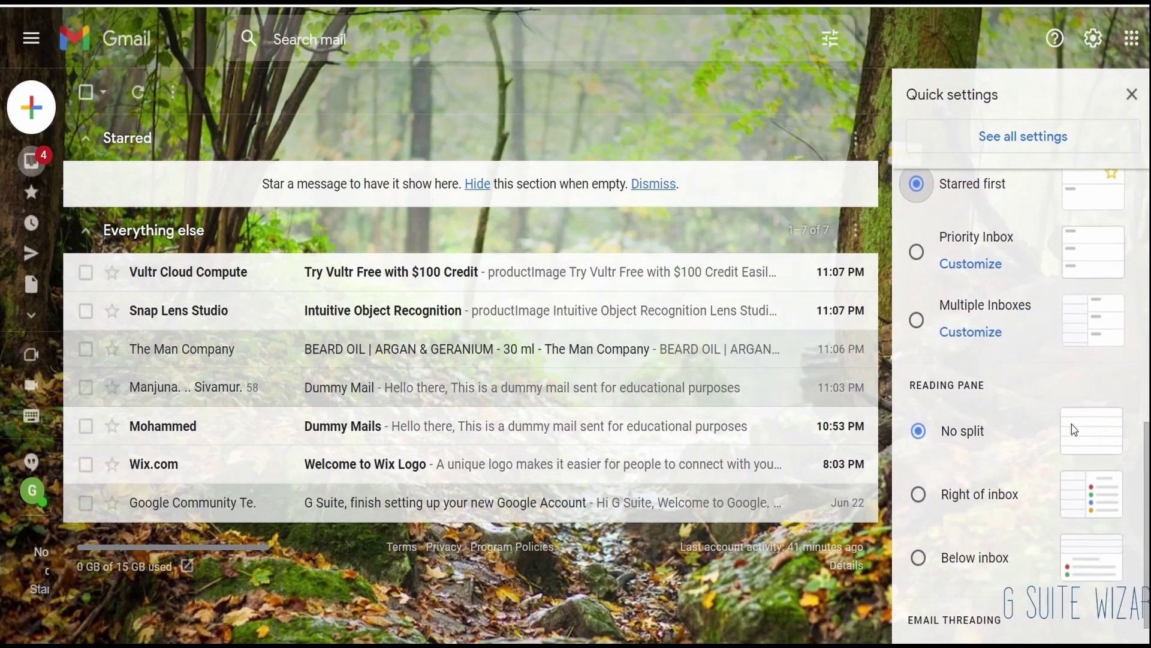
{"action": "scroll", "coordinate": [1071, 423], "scroll_direction": "up", "scroll_amount": 5}
{"action": "scroll", "coordinate": [1071, 424], "scroll_direction": "down", "scroll_amount": 3}
{"action": "scroll", "coordinate": [1071, 424], "scroll_direction": "down", "scroll_amount": 3}
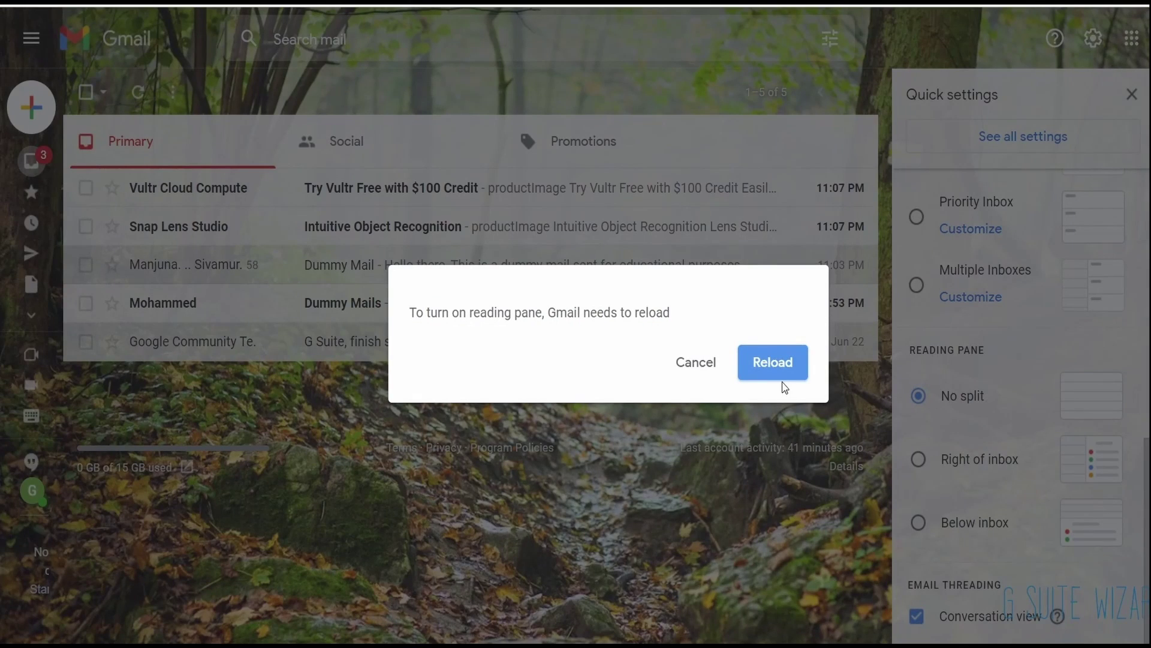
Step: Reload Gmail, place the reading pane right of the inbox, and open the Vultr Cloud Compute email
{"action": "left_click", "coordinate": [774, 365]}
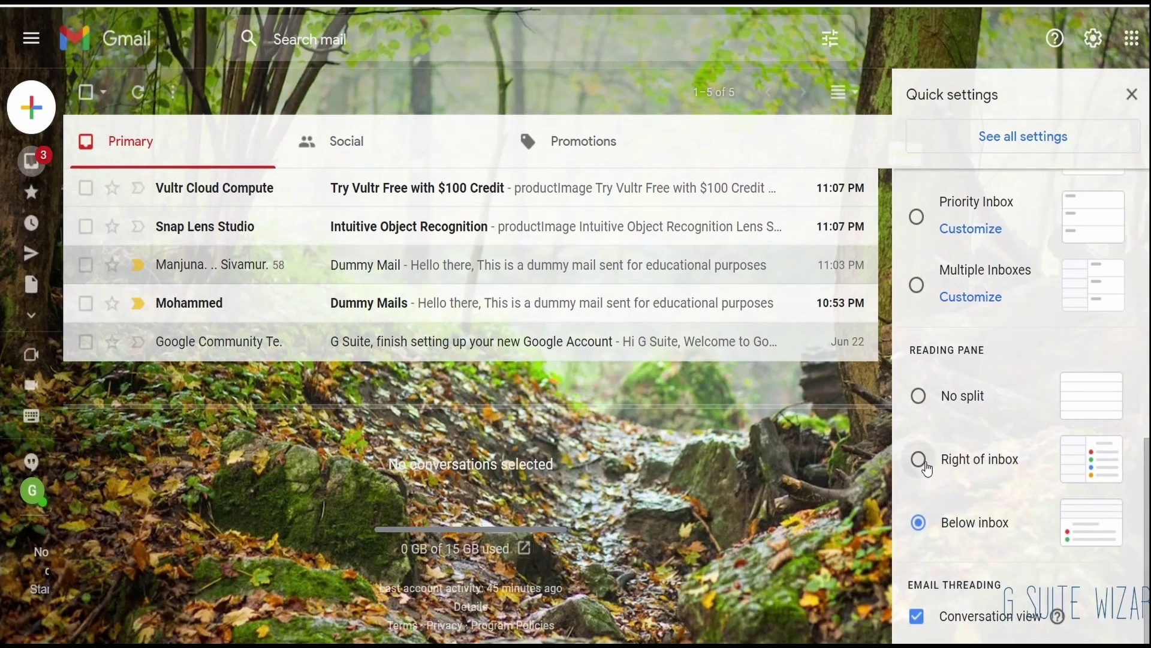
{"action": "left_click", "coordinate": [919, 459]}
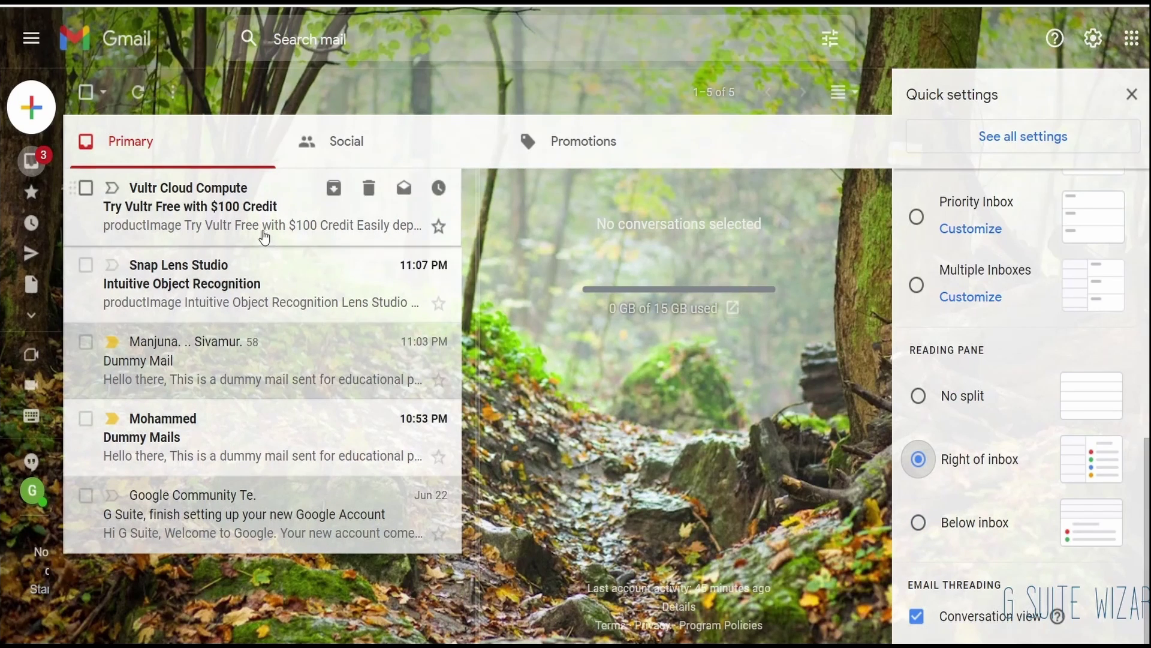
{"action": "left_click", "coordinate": [263, 236]}
{"action": "scroll", "coordinate": [648, 332], "scroll_direction": "down", "scroll_amount": 3}
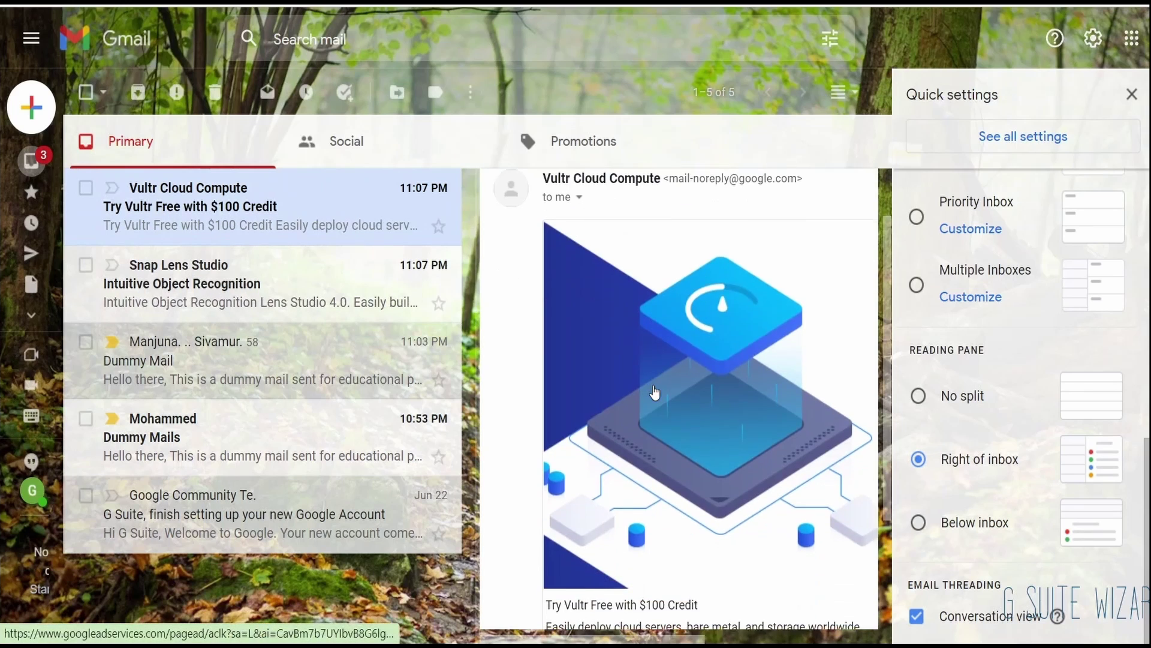
{"action": "scroll", "coordinate": [648, 331], "scroll_direction": "up", "scroll_amount": 3}
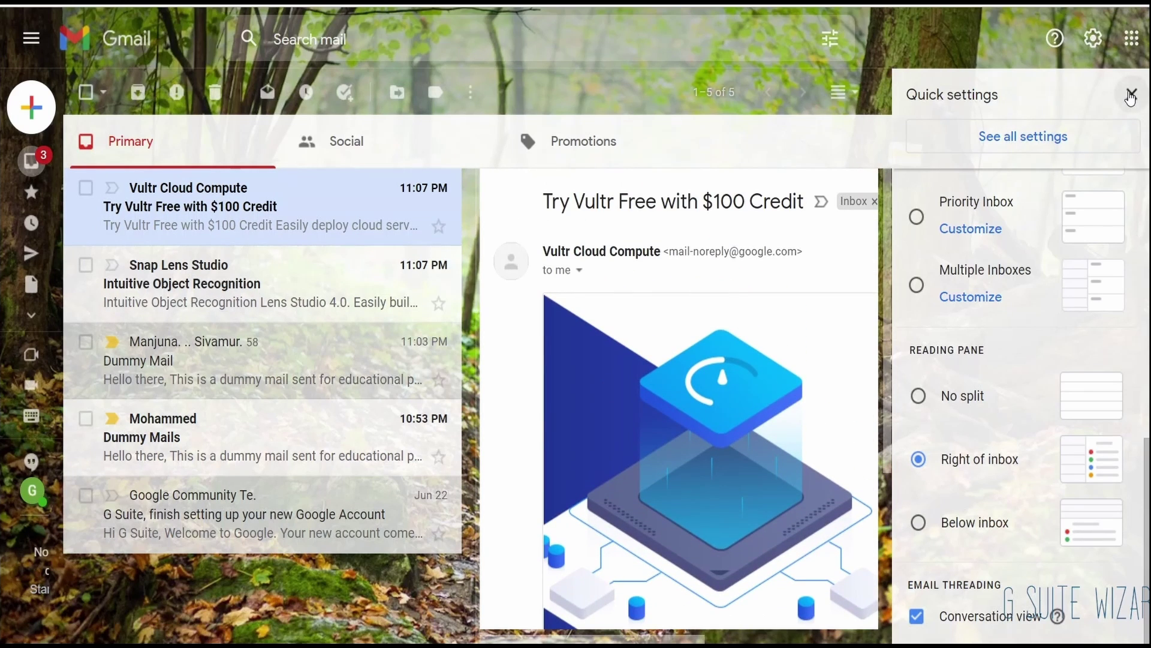
Step: Move the reading pane below the inbox list in Quick settings
{"action": "left_click", "coordinate": [1131, 94]}
{"action": "scroll", "coordinate": [894, 477], "scroll_direction": "down", "scroll_amount": 1}
{"action": "scroll", "coordinate": [895, 476], "scroll_direction": "down", "scroll_amount": 3}
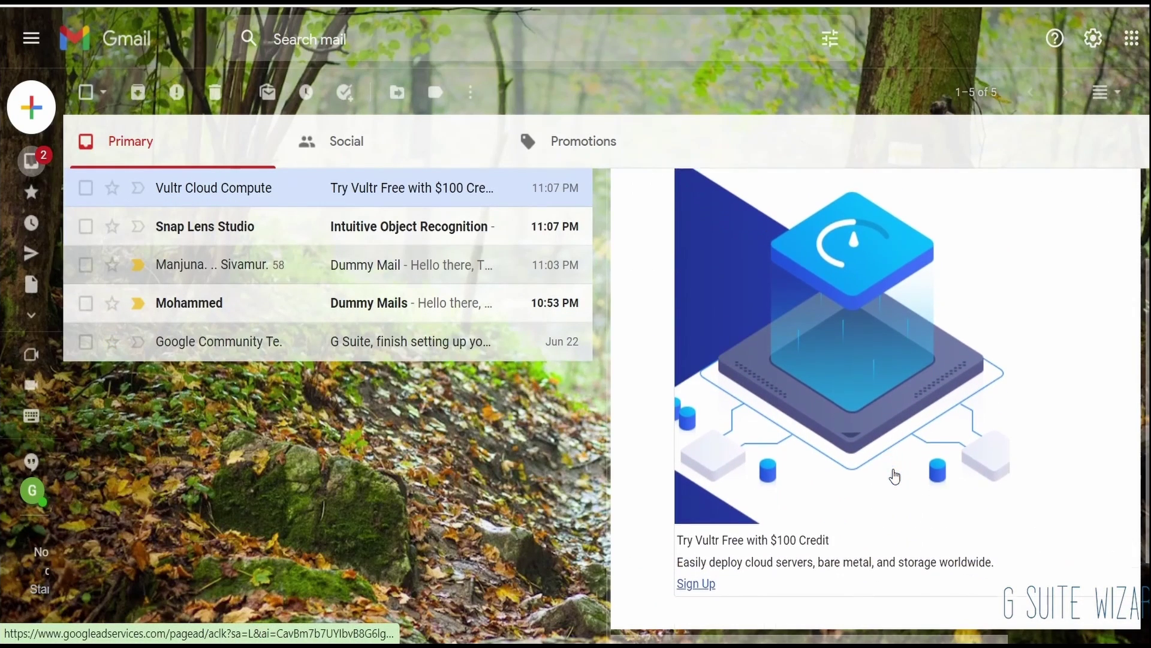
{"action": "scroll", "coordinate": [894, 477], "scroll_direction": "up", "scroll_amount": 5}
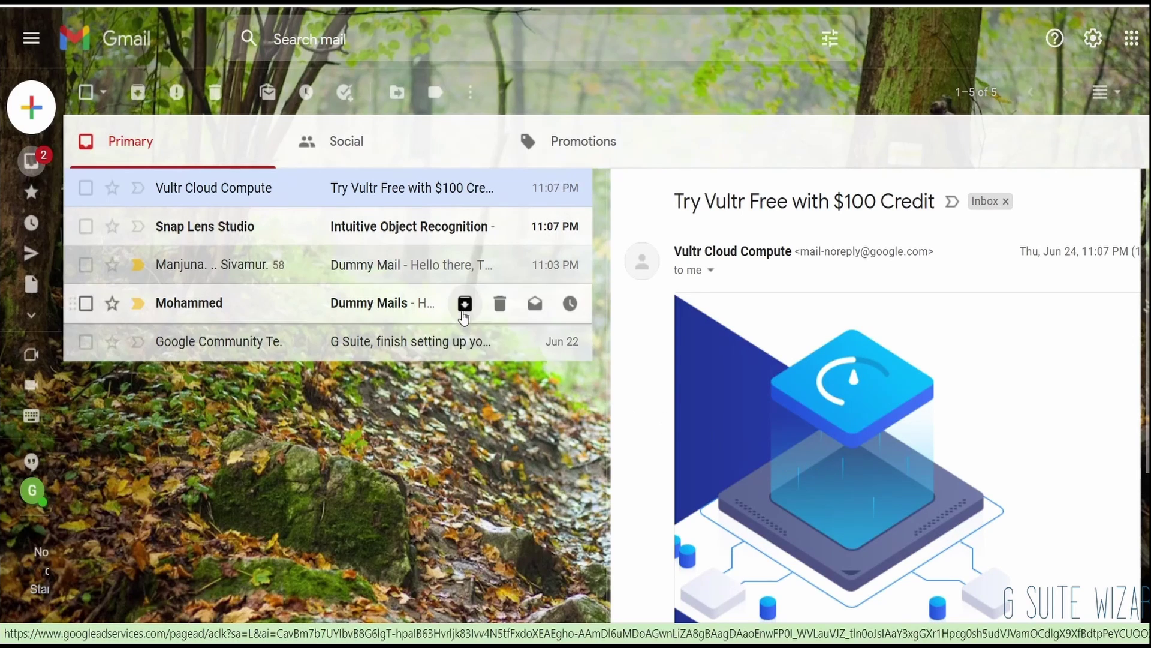
{"action": "left_click", "coordinate": [1092, 39]}
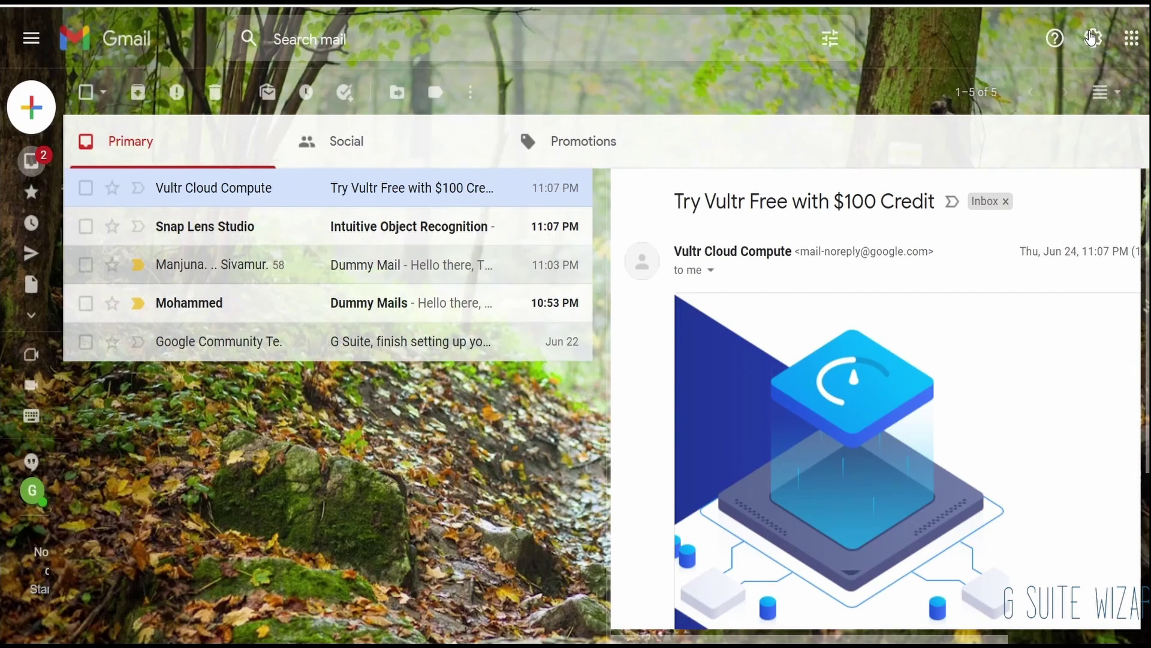
{"action": "scroll", "coordinate": [960, 480], "scroll_direction": "down", "scroll_amount": 10}
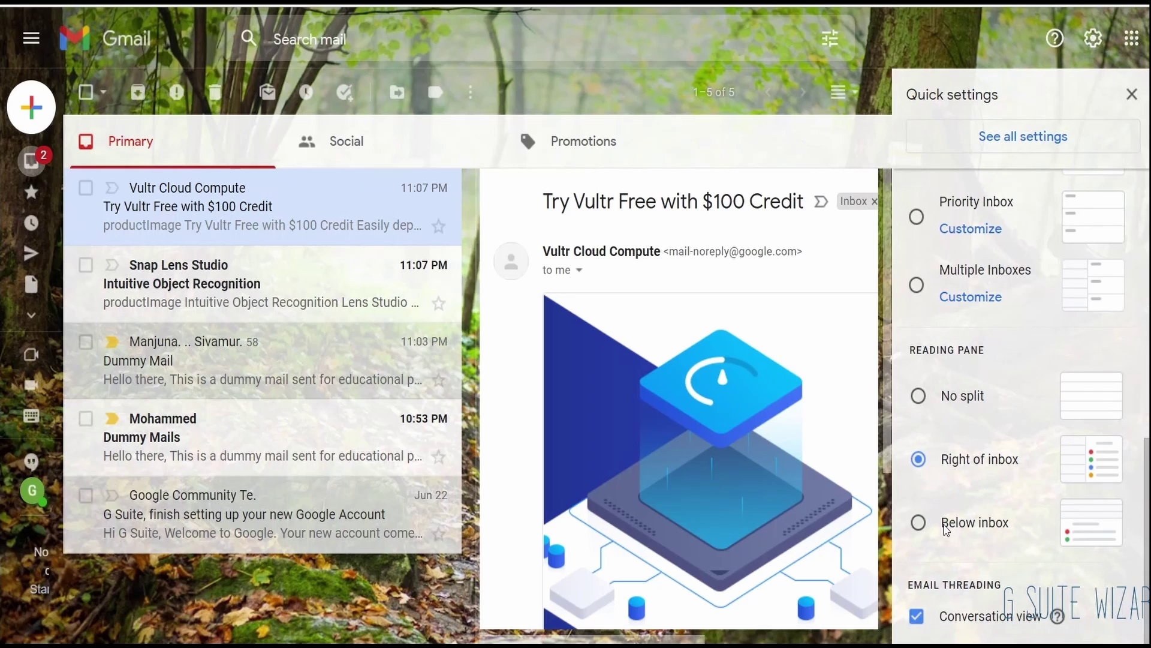
{"action": "left_click", "coordinate": [919, 523]}
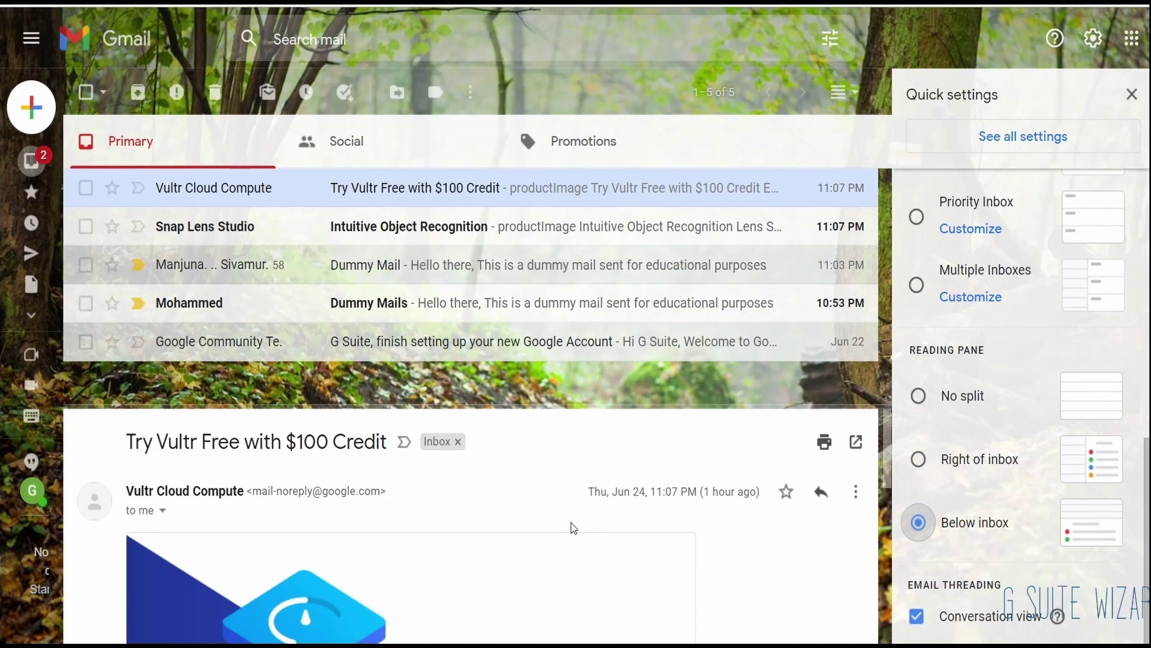
{"action": "scroll", "coordinate": [570, 527], "scroll_direction": "down", "scroll_amount": 3}
{"action": "scroll", "coordinate": [535, 484], "scroll_direction": "up", "scroll_amount": 3}
{"action": "scroll", "coordinate": [462, 506], "scroll_direction": "down", "scroll_amount": 1}
{"action": "scroll", "coordinate": [463, 506], "scroll_direction": "down", "scroll_amount": 5}
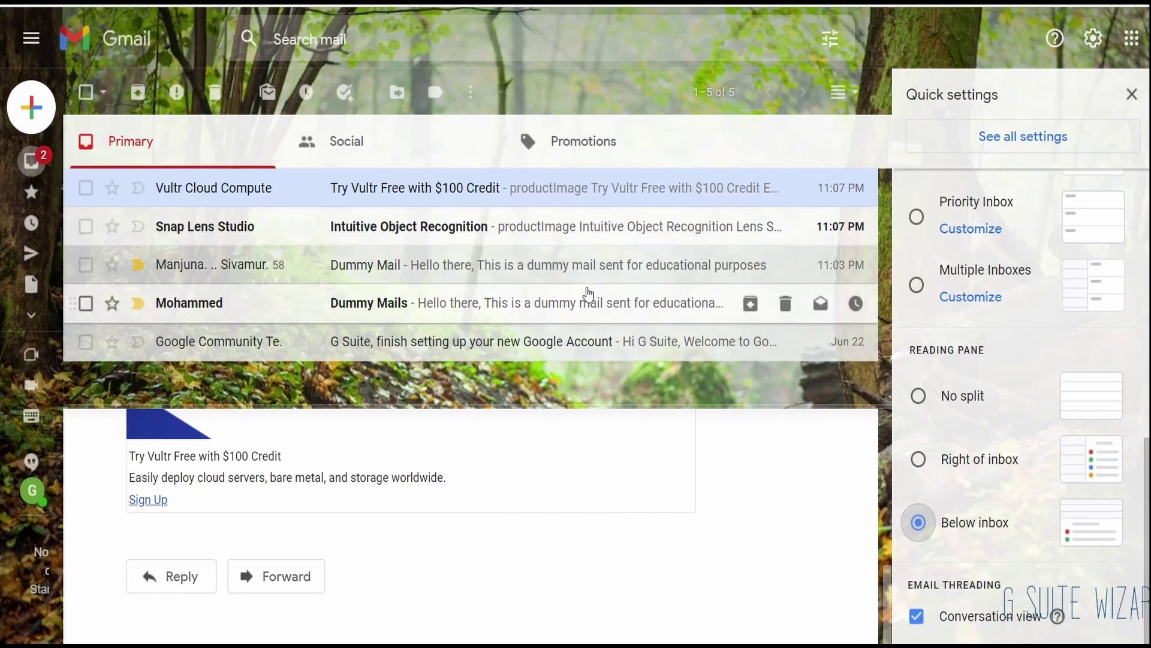
Step: Open the Snap Lens Studio Intuitive Object Recognition message in the reading pane
{"action": "left_click", "coordinate": [499, 242]}
{"action": "scroll", "coordinate": [473, 555], "scroll_direction": "down", "scroll_amount": 10}
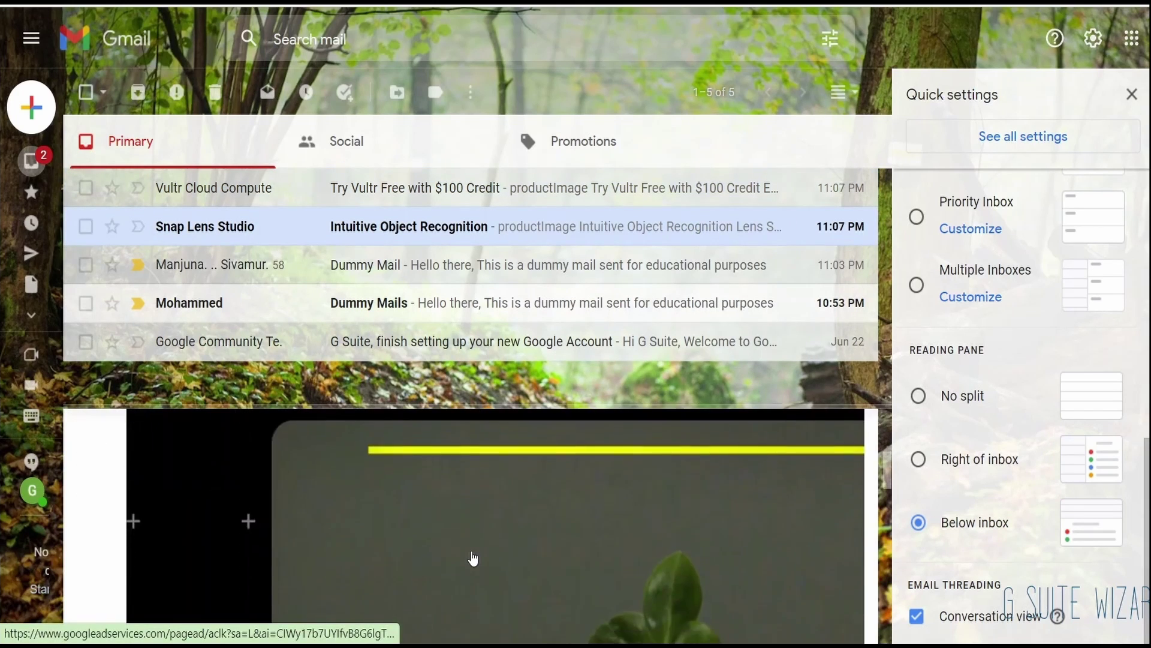
{"action": "scroll", "coordinate": [474, 557], "scroll_direction": "up", "scroll_amount": 5}
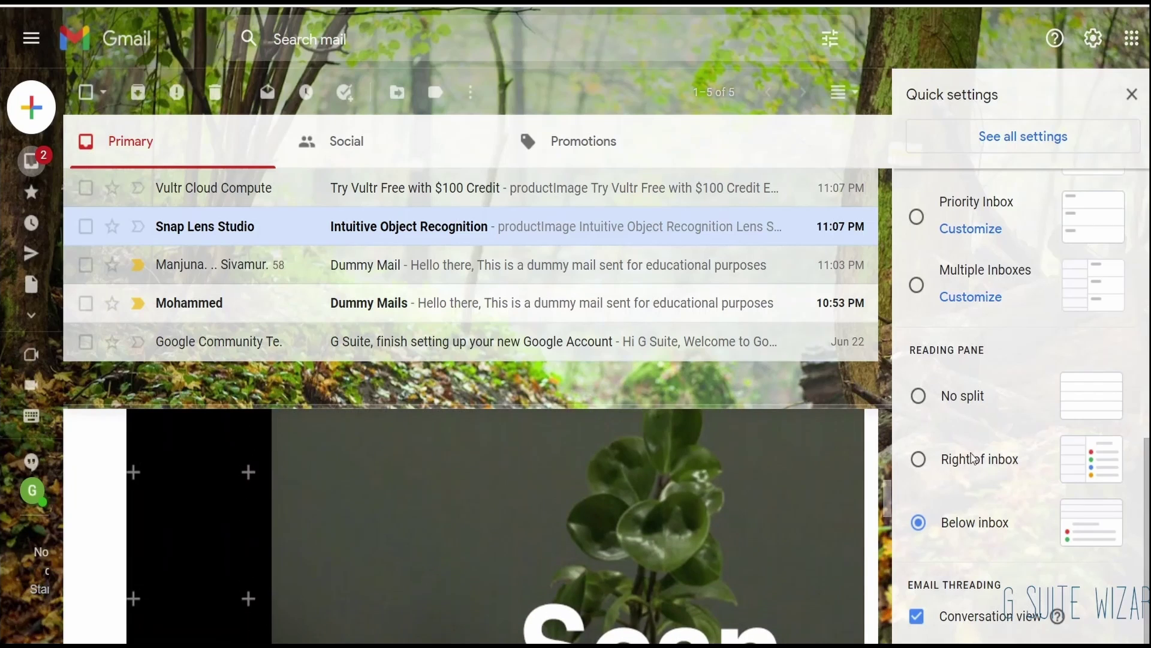
Step: Open all settings and check the Send cancellation period choices, keeping 5 seconds
{"action": "left_click", "coordinate": [1018, 138]}
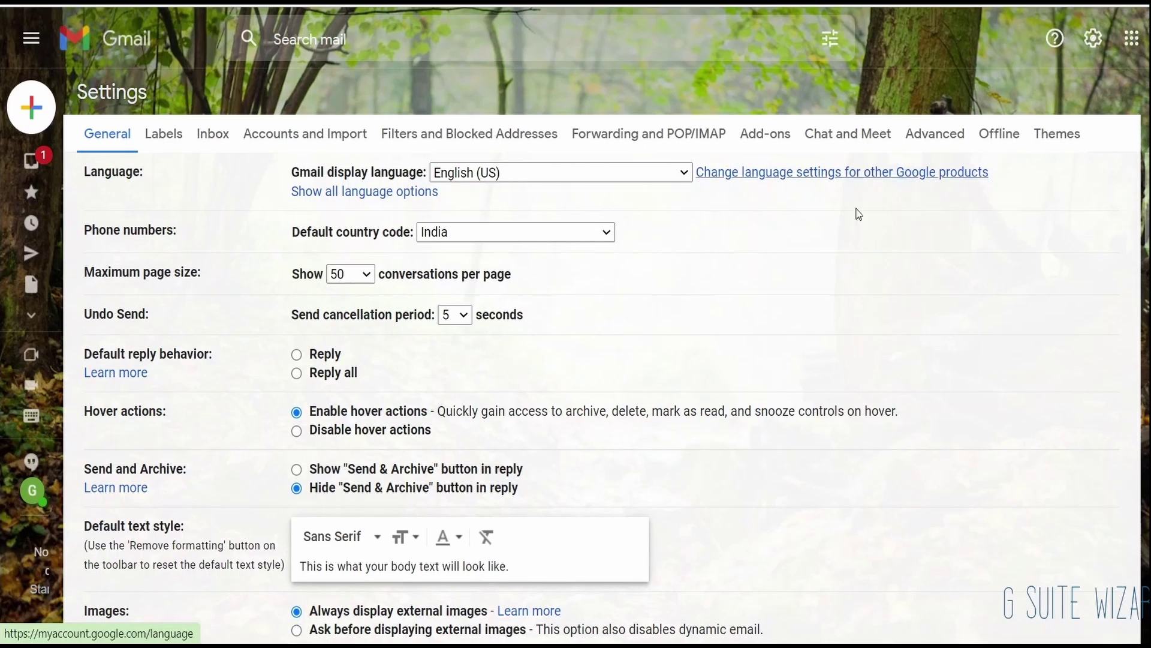
{"action": "scroll", "coordinate": [578, 259], "scroll_direction": "down", "scroll_amount": 1}
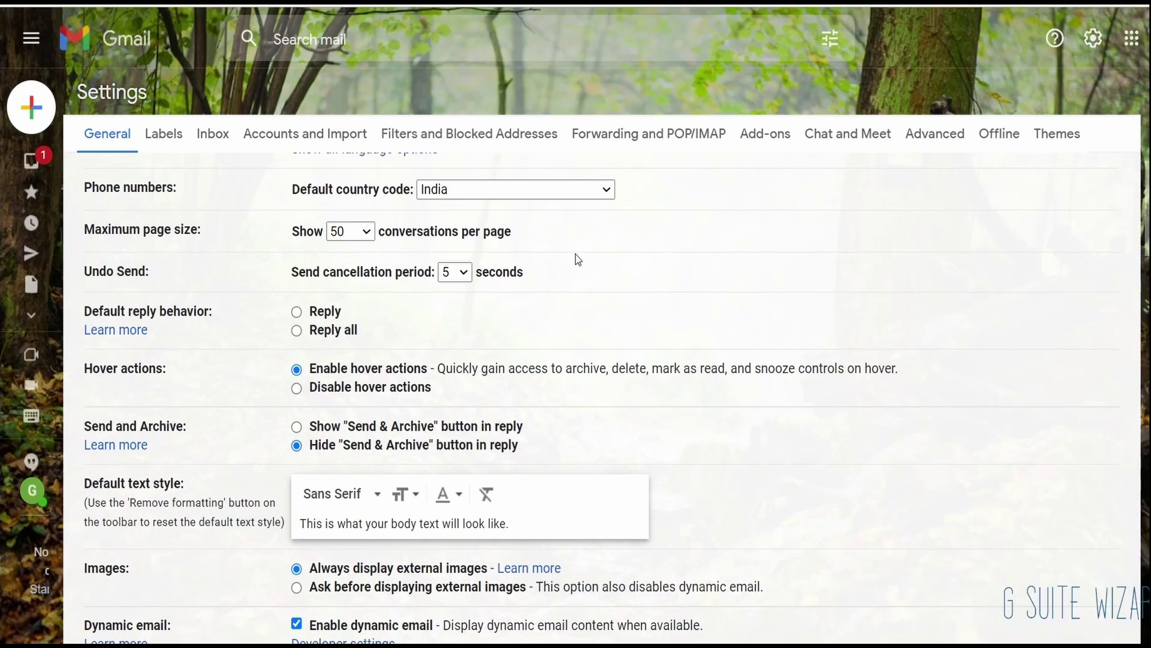
{"action": "scroll", "coordinate": [578, 259], "scroll_direction": "up", "scroll_amount": 1}
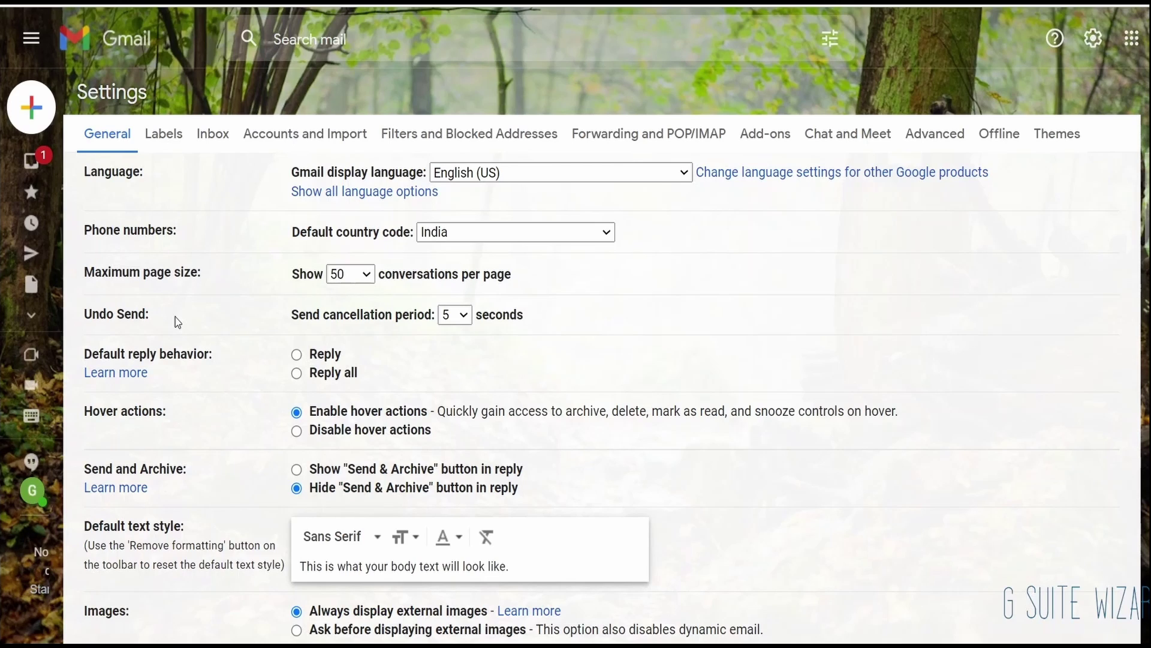
{"action": "left_click", "coordinate": [448, 321]}
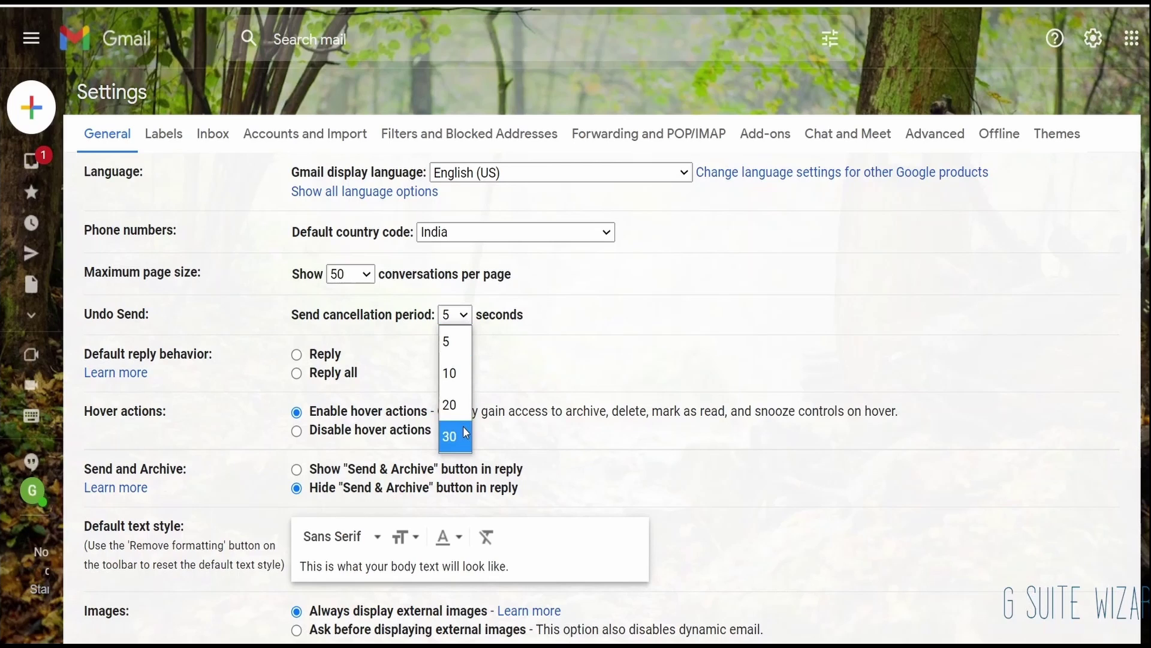
{"action": "left_click", "coordinate": [611, 316]}
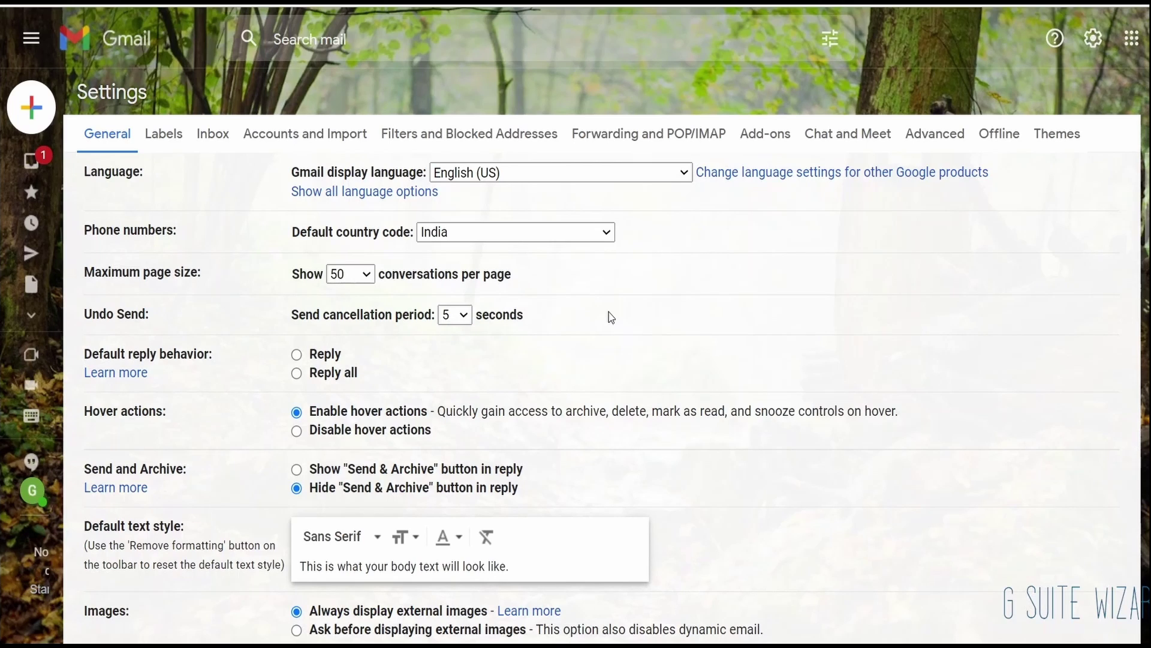
Step: Compose an email to the recipient's address with subject 'Test 1' and body 'Hi There'
{"action": "left_click", "coordinate": [37, 104]}
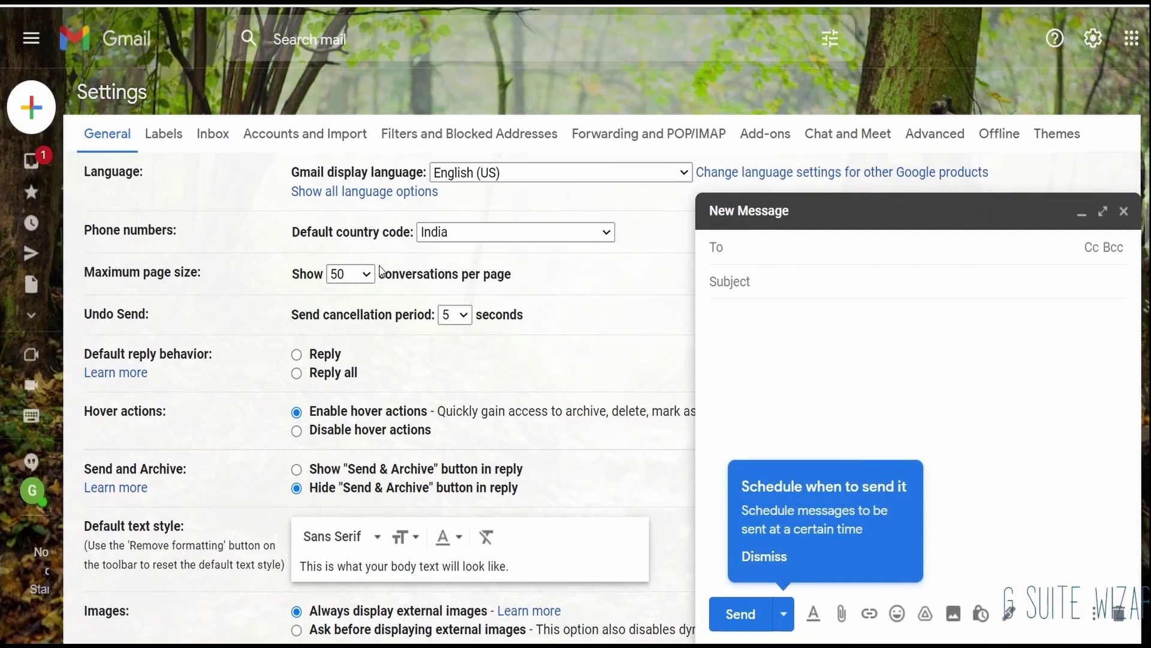
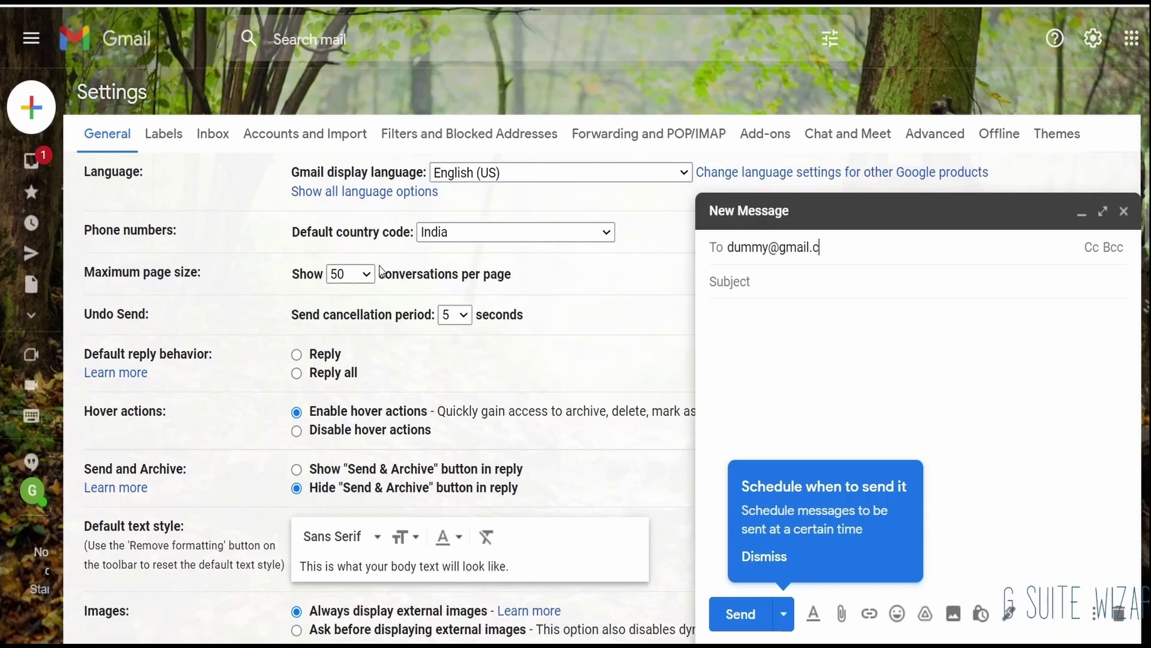
{"action": "key", "text": "ctrl+a"}
{"action": "key", "text": "BackSpace"}
{"action": "key", "text": "ctrl+v"}
{"action": "key", "text": "Tab"}
{"action": "type", "text": "T"}
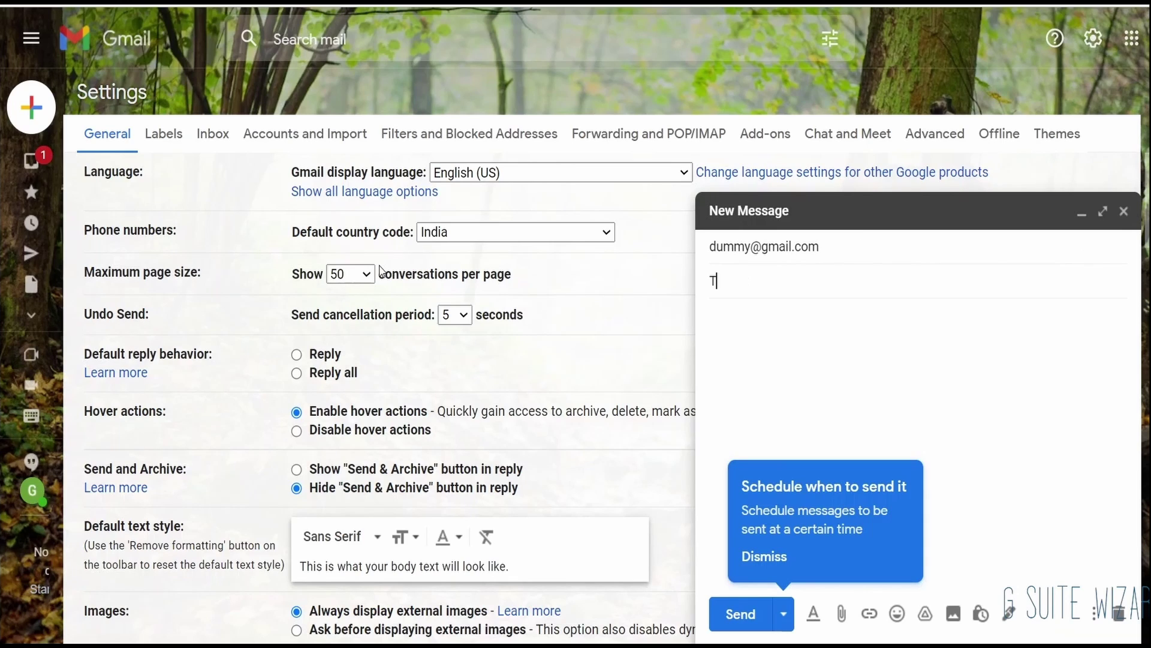
{"action": "type", "text": "est 1"}
{"action": "key", "text": "Tab"}
{"action": "type", "text": "H"}
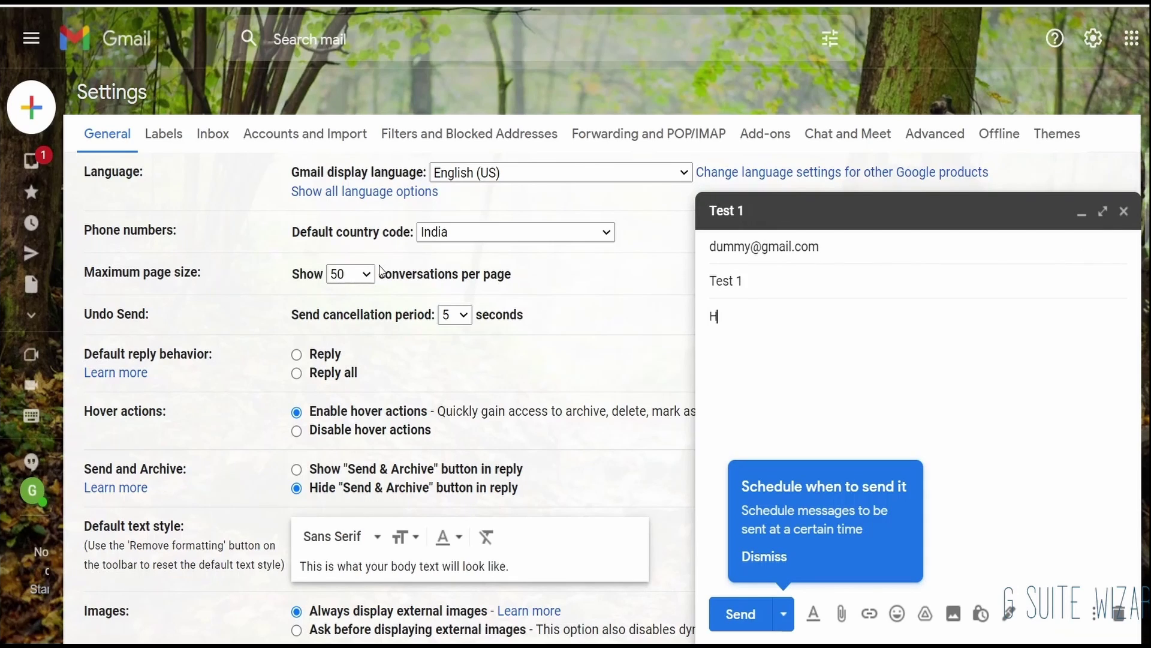
{"action": "type", "text": "i There"}
Step: Send the Test 1 message, undo the send, and close the returned draft
{"action": "key", "text": "ctrl+Return"}
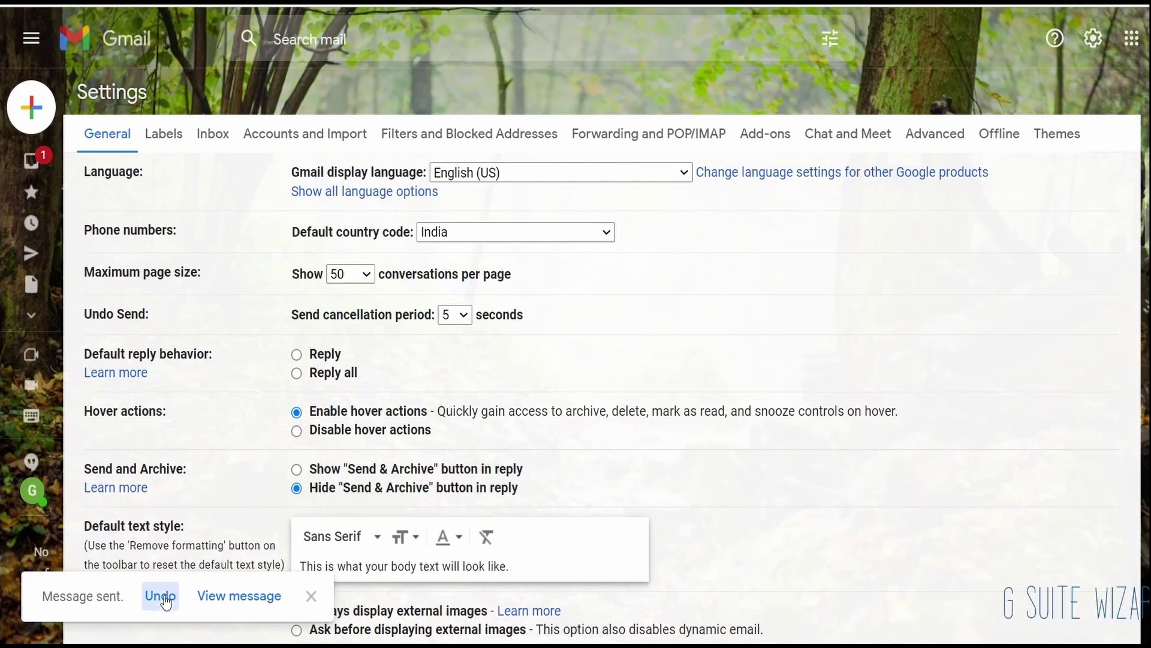
{"action": "left_click", "coordinate": [160, 597]}
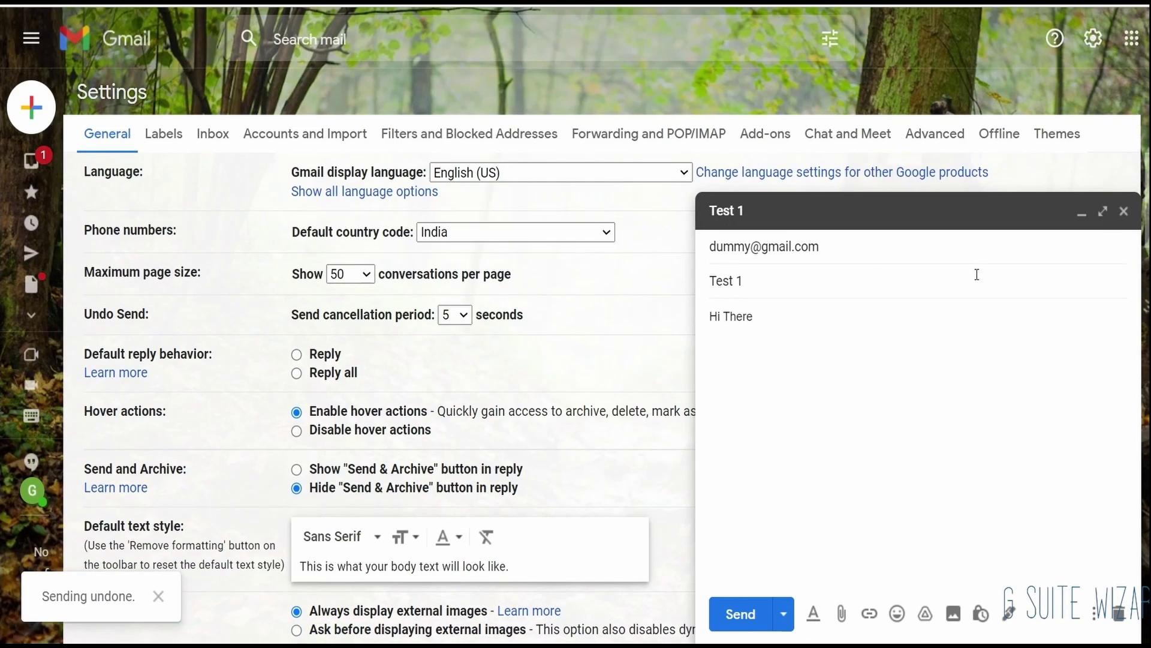
{"action": "left_click", "coordinate": [1124, 211]}
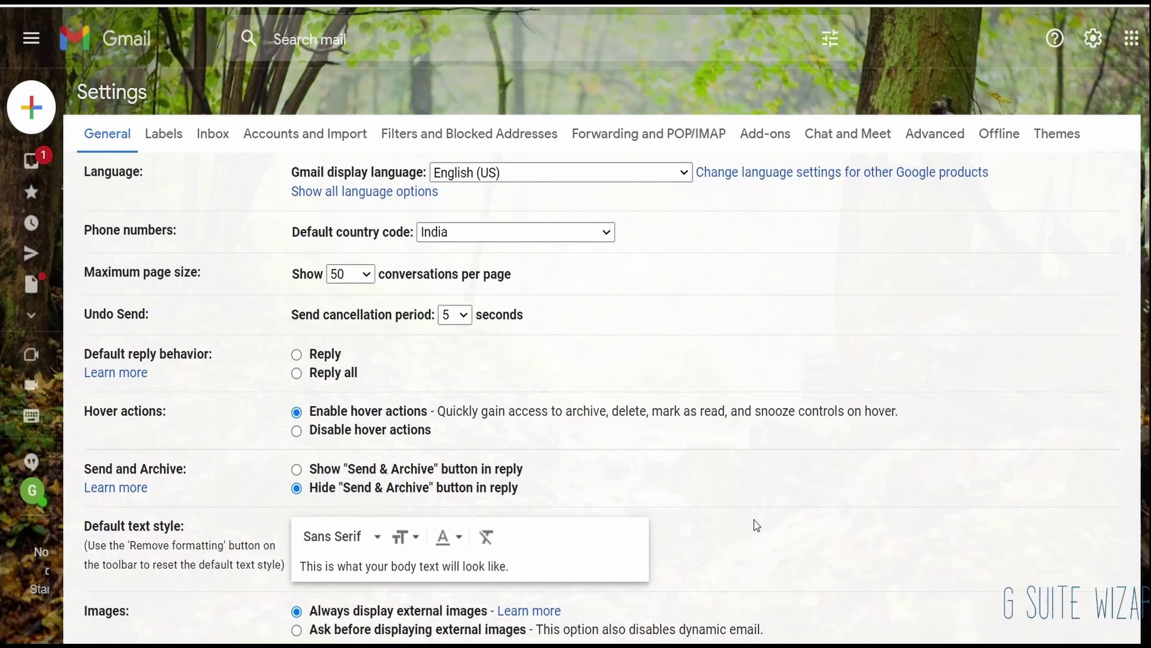
Step: Create a new signature named 'G Suite Wizard'
{"action": "scroll", "coordinate": [757, 525], "scroll_direction": "down", "scroll_amount": 2}
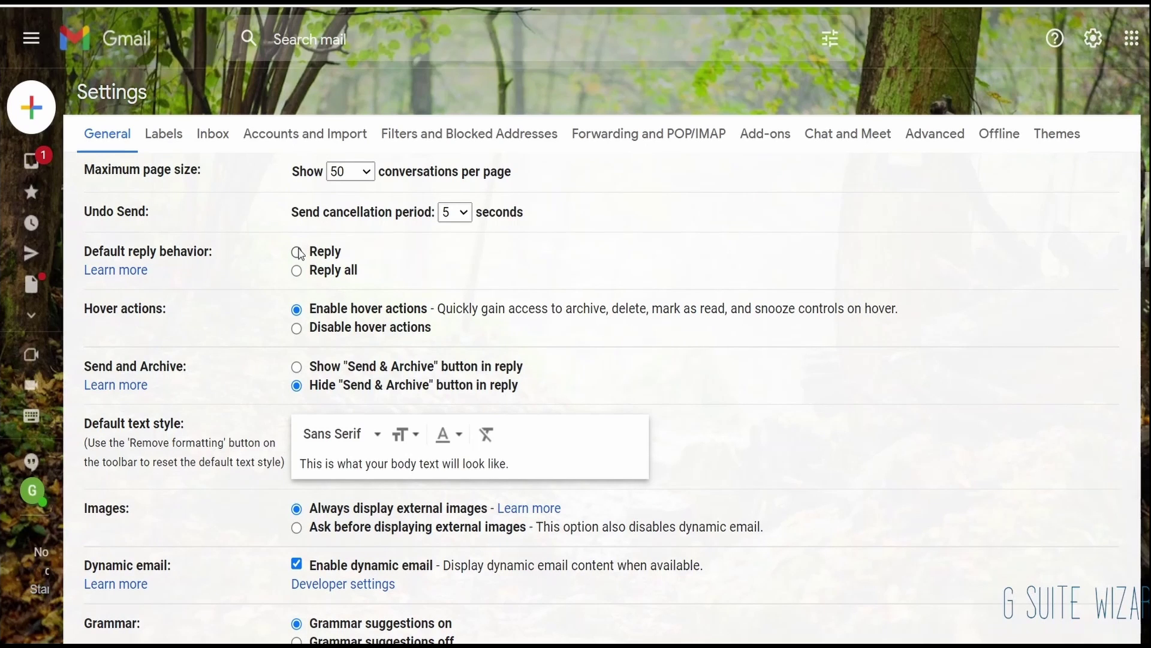
{"action": "scroll", "coordinate": [299, 253], "scroll_direction": "down", "scroll_amount": 15}
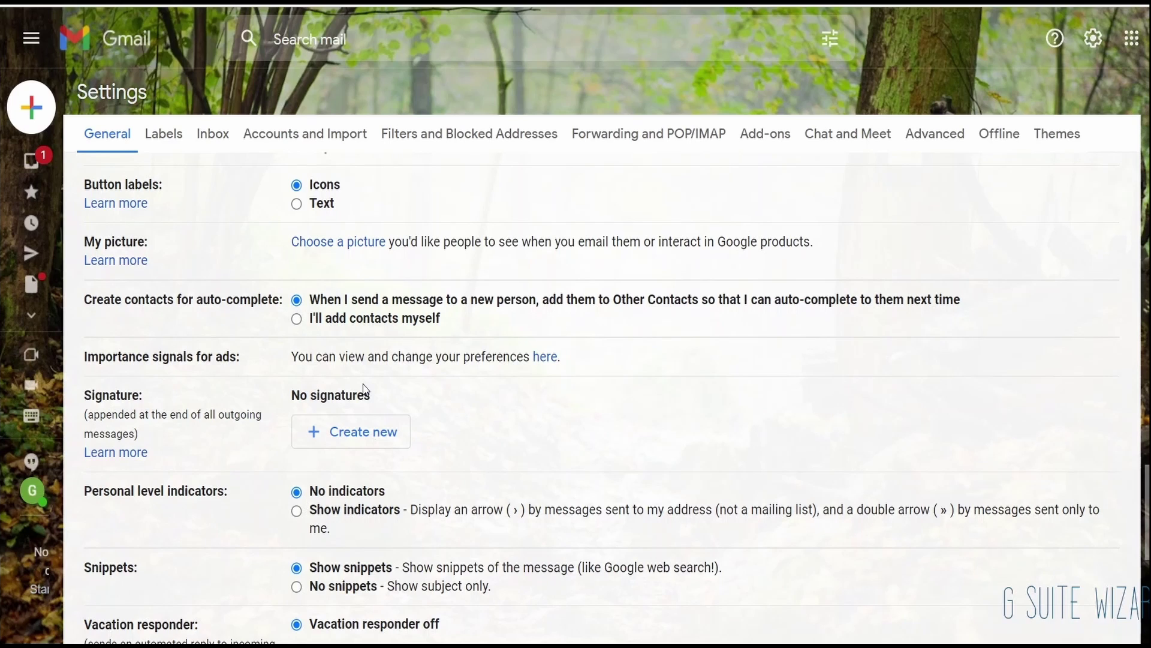
{"action": "left_click", "coordinate": [353, 434]}
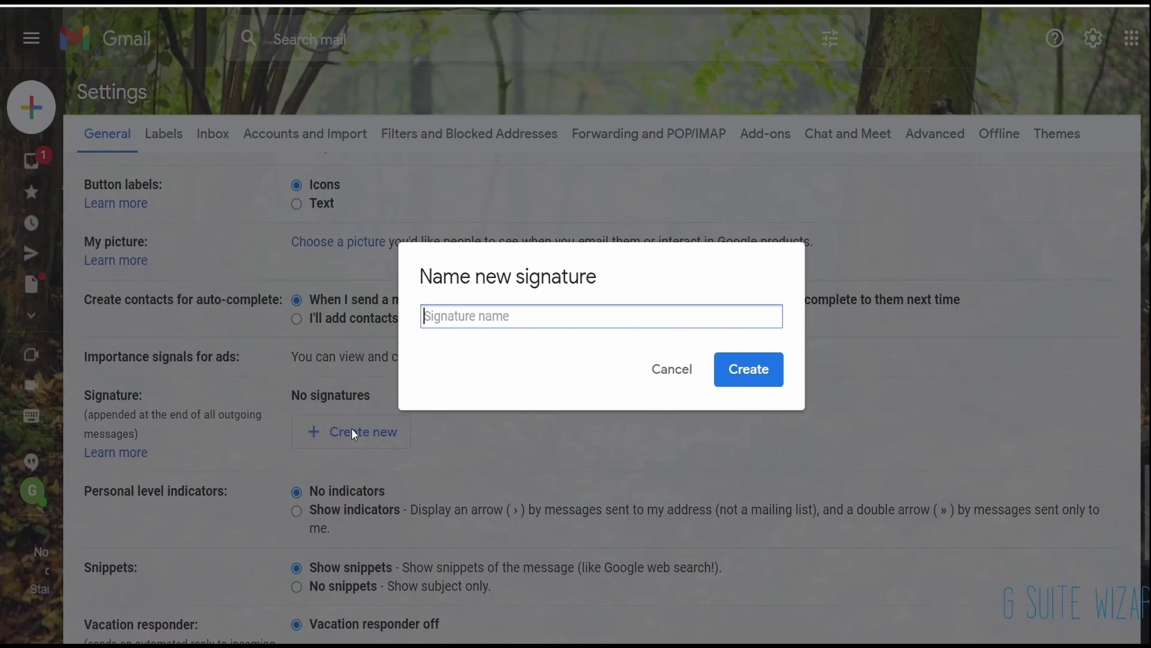
{"action": "type", "text": "G Suite Wizard"}
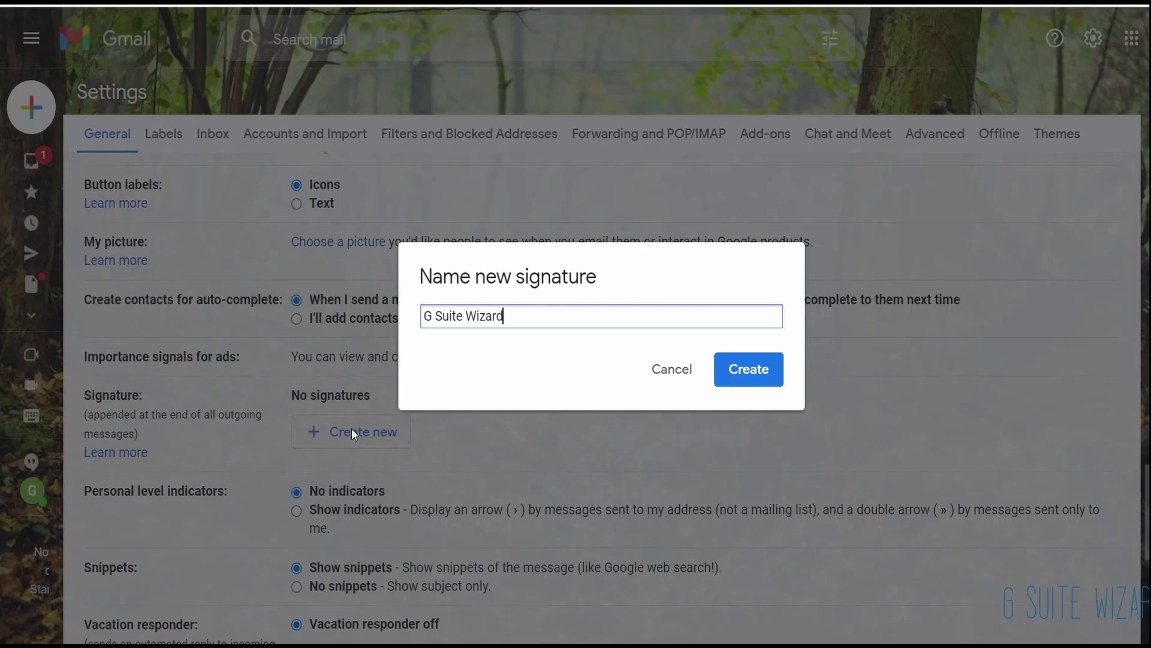
{"action": "left_click", "coordinate": [762, 381]}
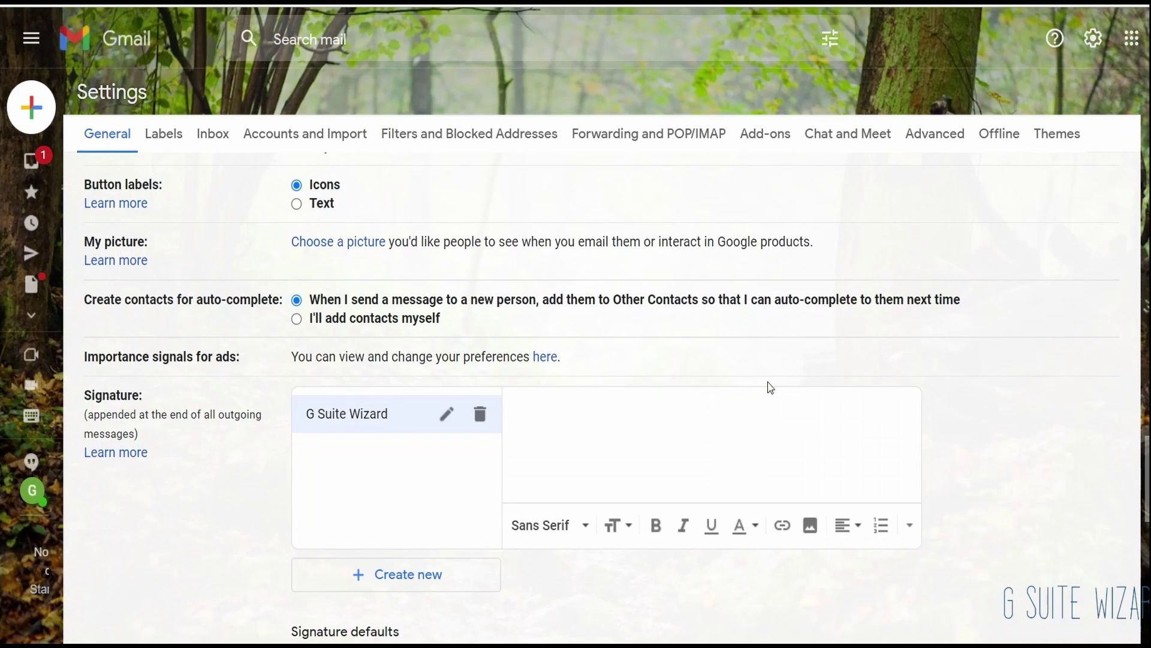
Step: Enter 'Thank you and Regards. G Suite Wizard.' and make the last line bold and underlined
{"action": "left_click", "coordinate": [649, 358]}
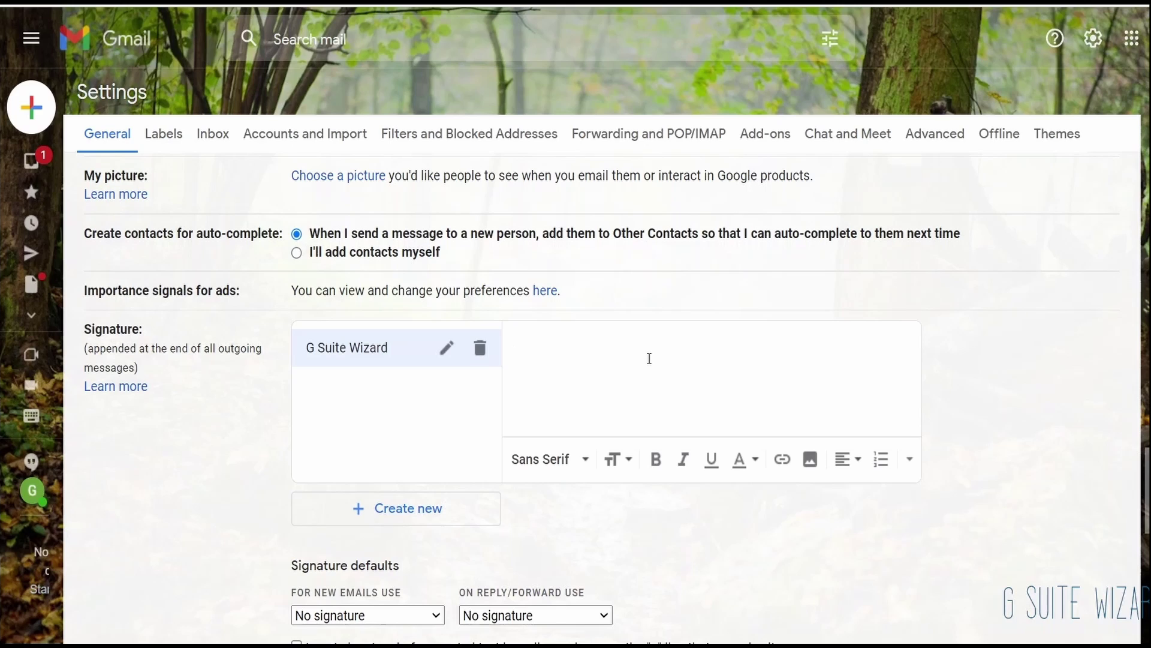
{"action": "type", "text": "Thank you and Regards.  G Suite Wizard."}
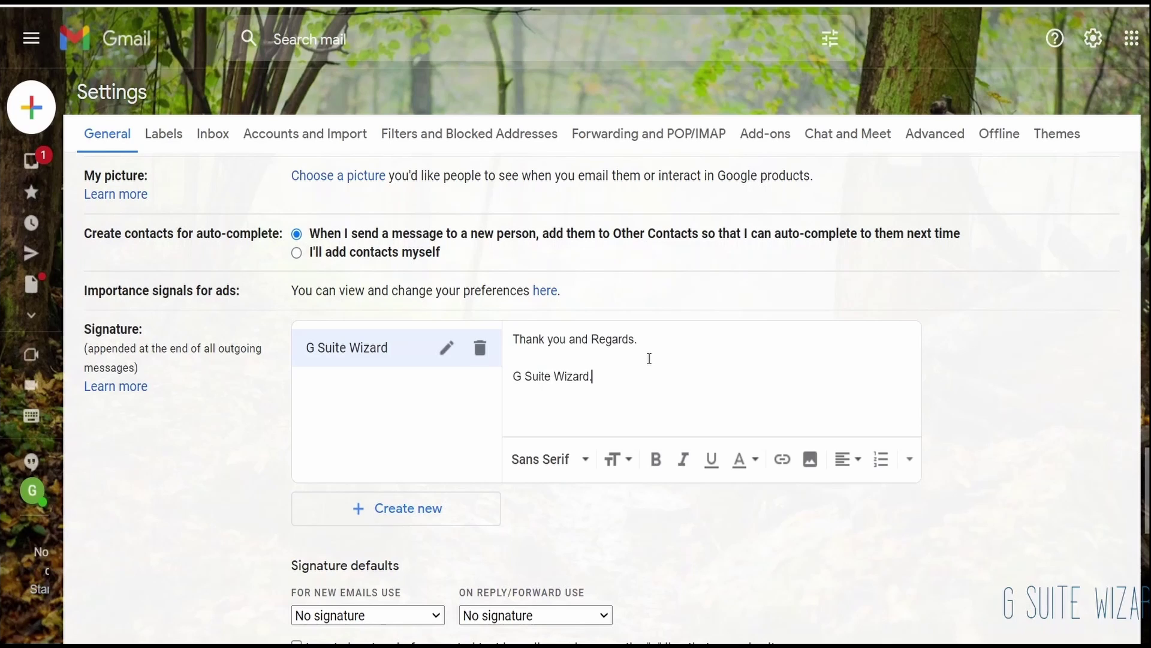
{"action": "key", "text": "Return"}
{"action": "left_click_drag", "start_coordinate": [514, 390], "coordinate": [504, 387]}
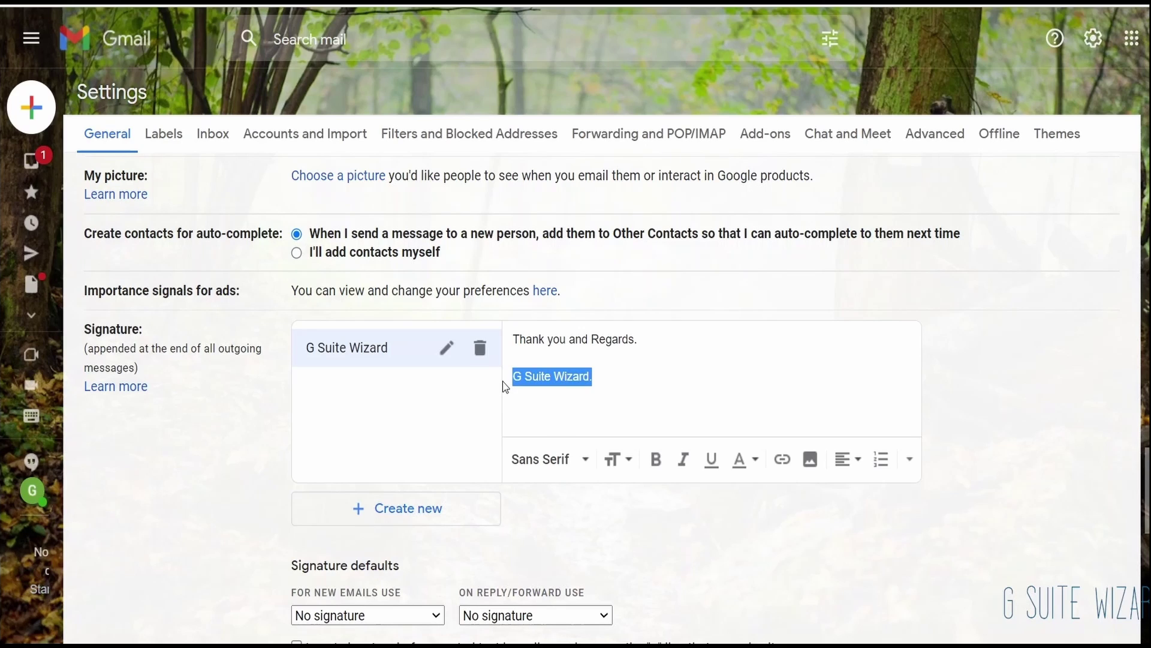
{"action": "left_click", "coordinate": [658, 460]}
{"action": "left_click", "coordinate": [714, 460]}
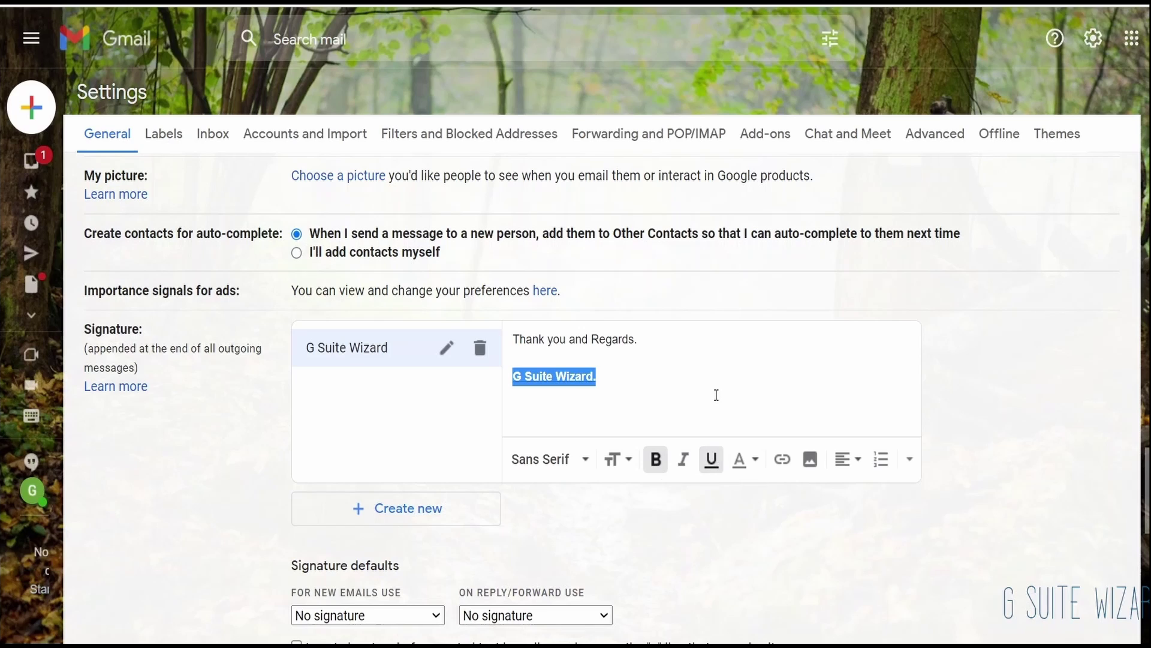
{"action": "left_click", "coordinate": [714, 393]}
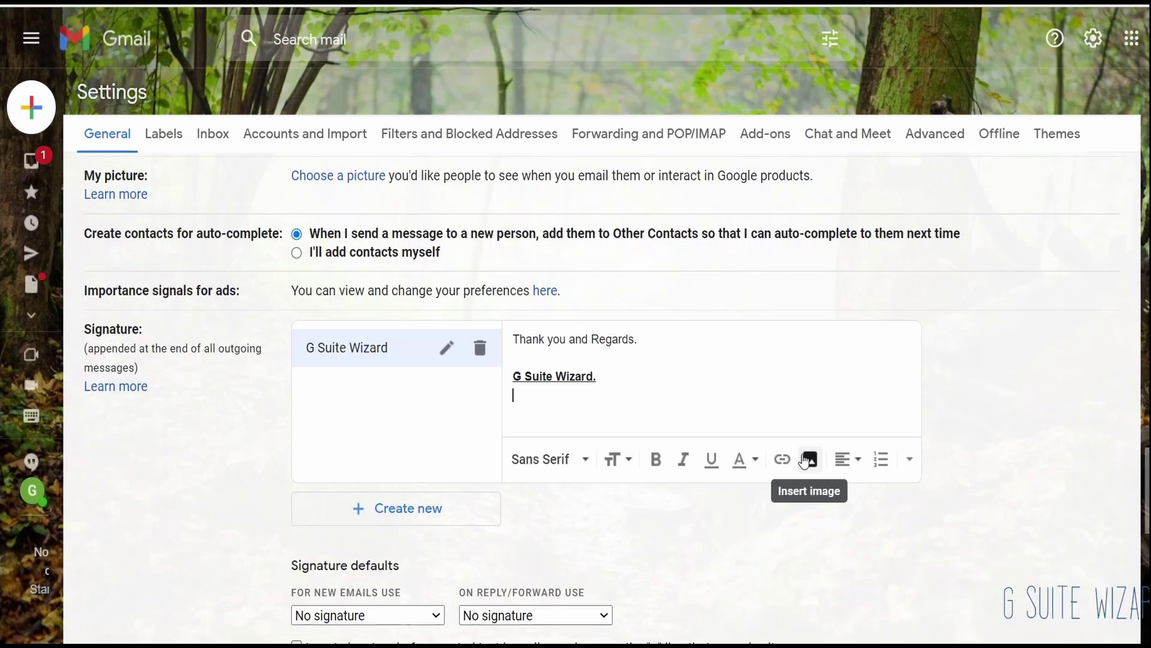
{"action": "left_click", "coordinate": [911, 462]}
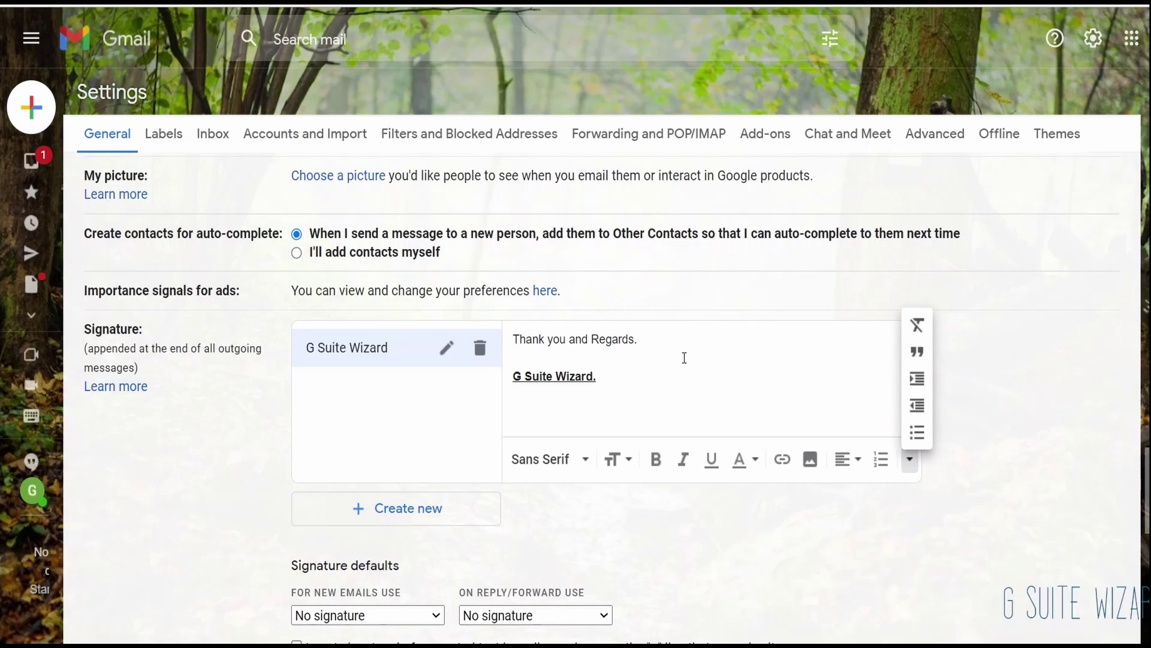
{"action": "scroll", "coordinate": [684, 358], "scroll_direction": "down", "scroll_amount": 2}
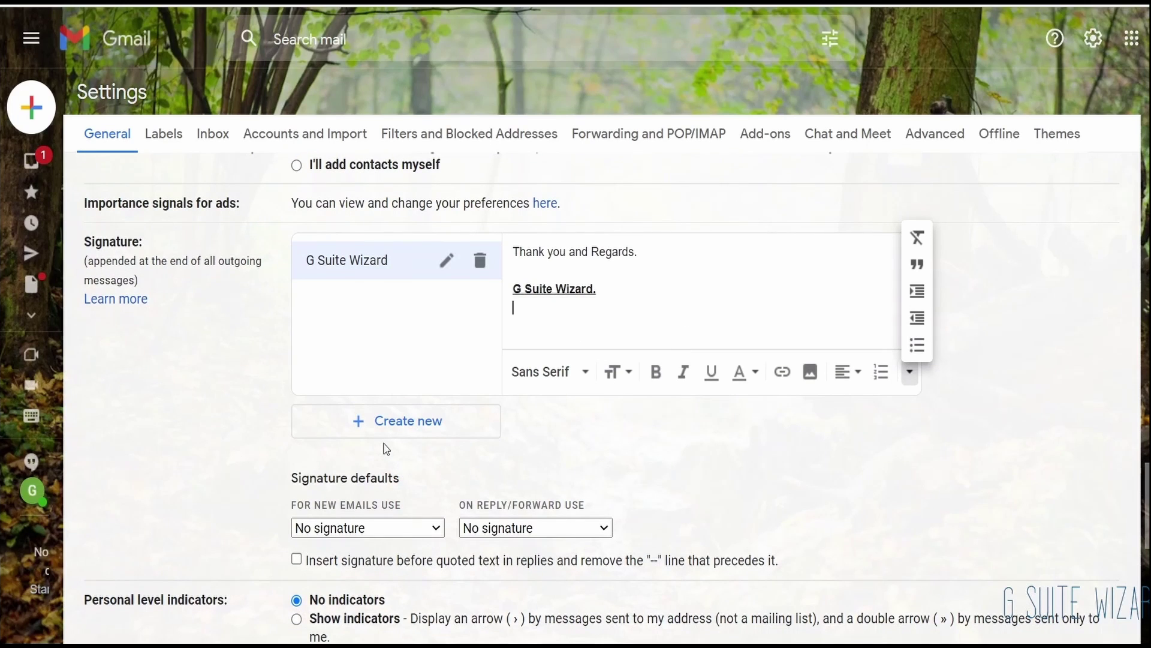
Step: Turn on the vacation responder with subject 'Out of Office till Christmas'
{"action": "scroll", "coordinate": [387, 448], "scroll_direction": "down", "scroll_amount": 7}
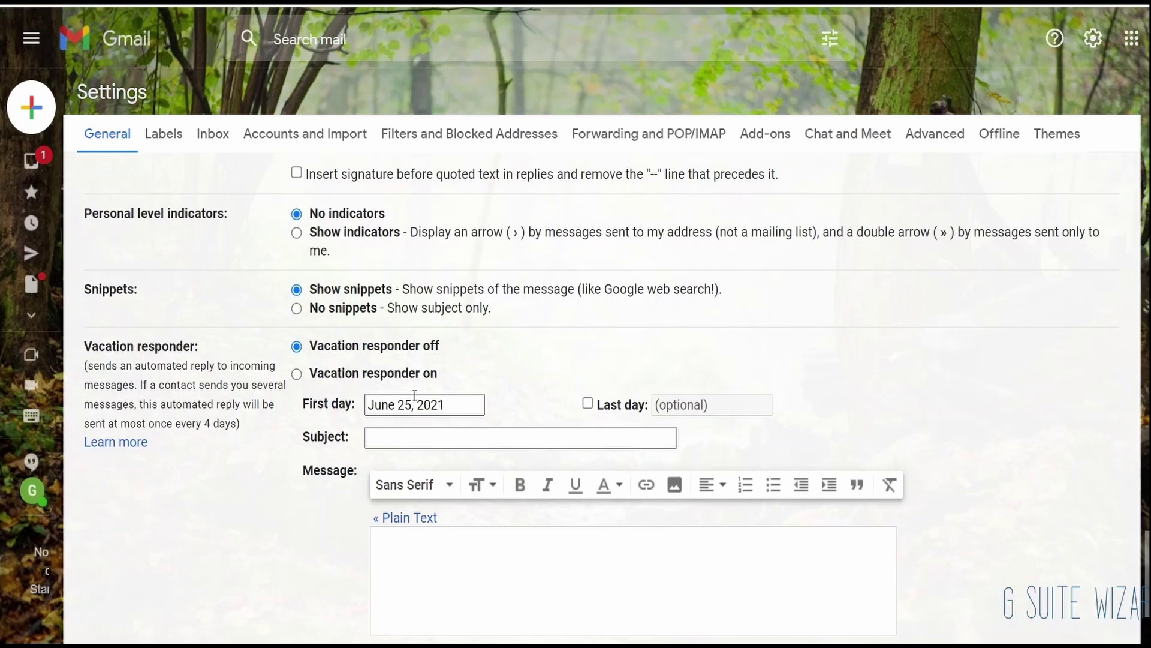
{"action": "left_click", "coordinate": [297, 375]}
{"action": "left_click", "coordinate": [469, 442]}
{"action": "type", "text": "N"}
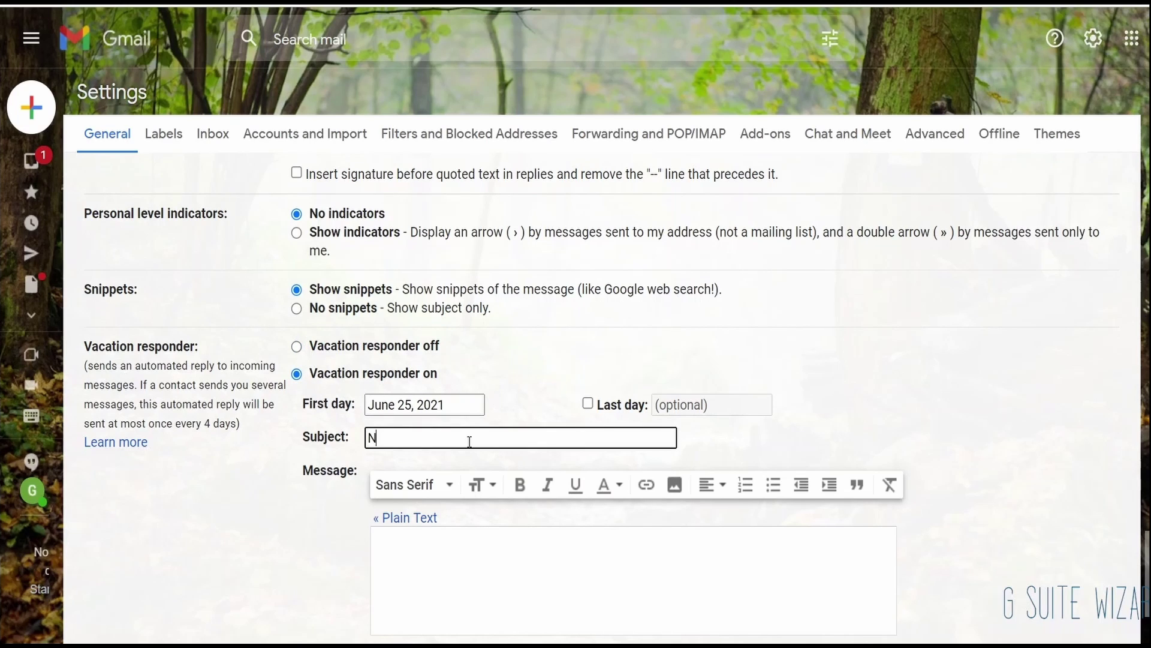
{"action": "key", "text": "BackSpace"}
{"action": "type", "text": "Out of Office till Christmas"}
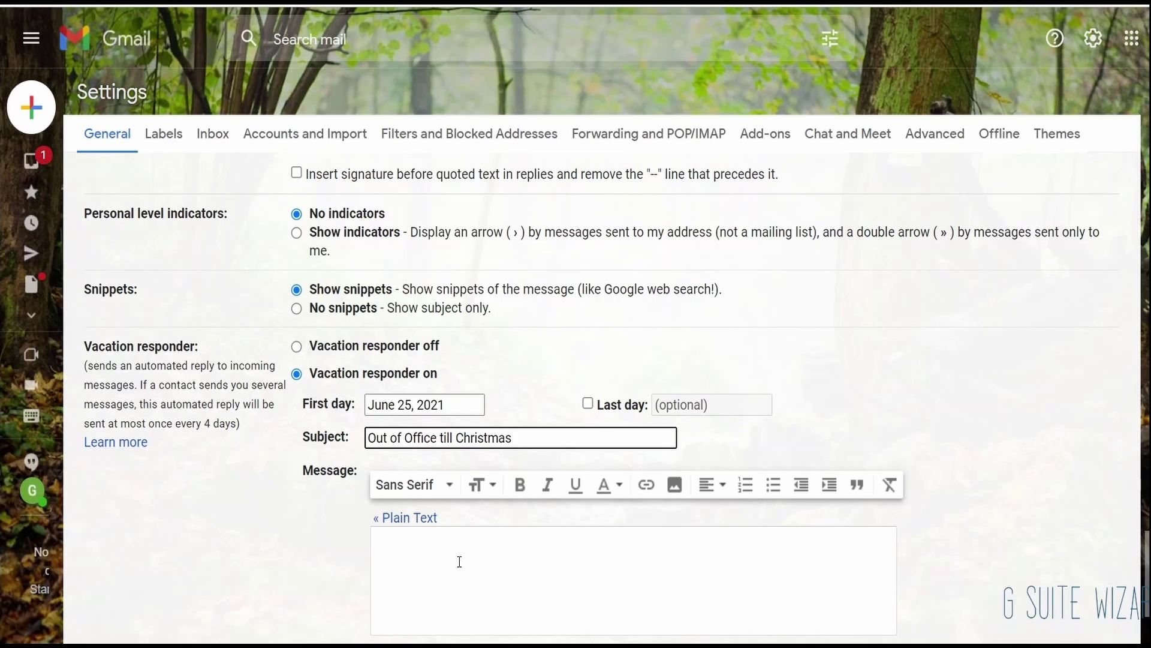
Step: Write the auto-reply message saying you're on leave until 20 January
{"action": "scroll", "coordinate": [463, 489], "scroll_direction": "down", "scroll_amount": 3}
{"action": "left_click", "coordinate": [470, 426]}
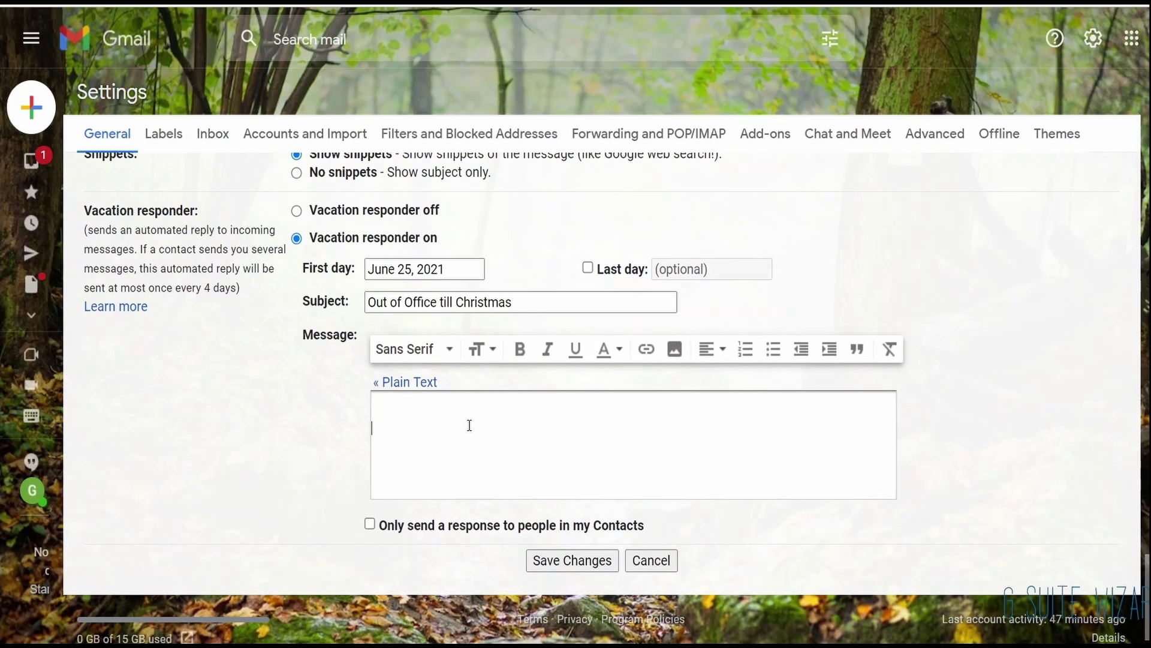
{"action": "type", "text": "Hi There,"}
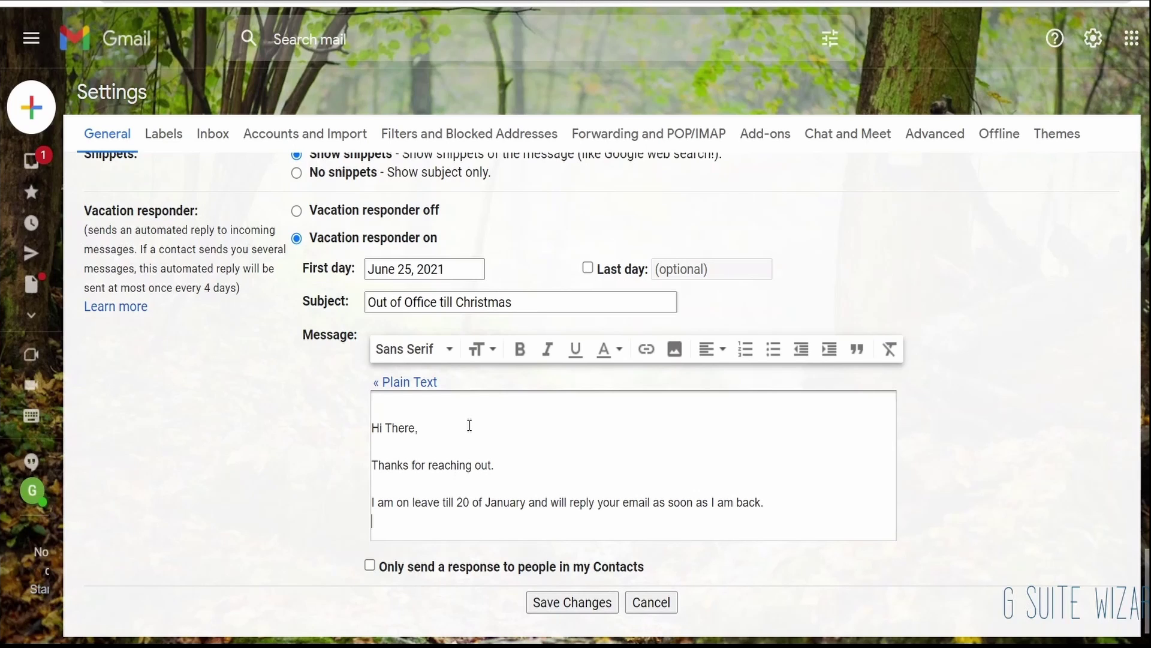
{"action": "scroll", "coordinate": [470, 425], "scroll_direction": "down", "scroll_amount": 1}
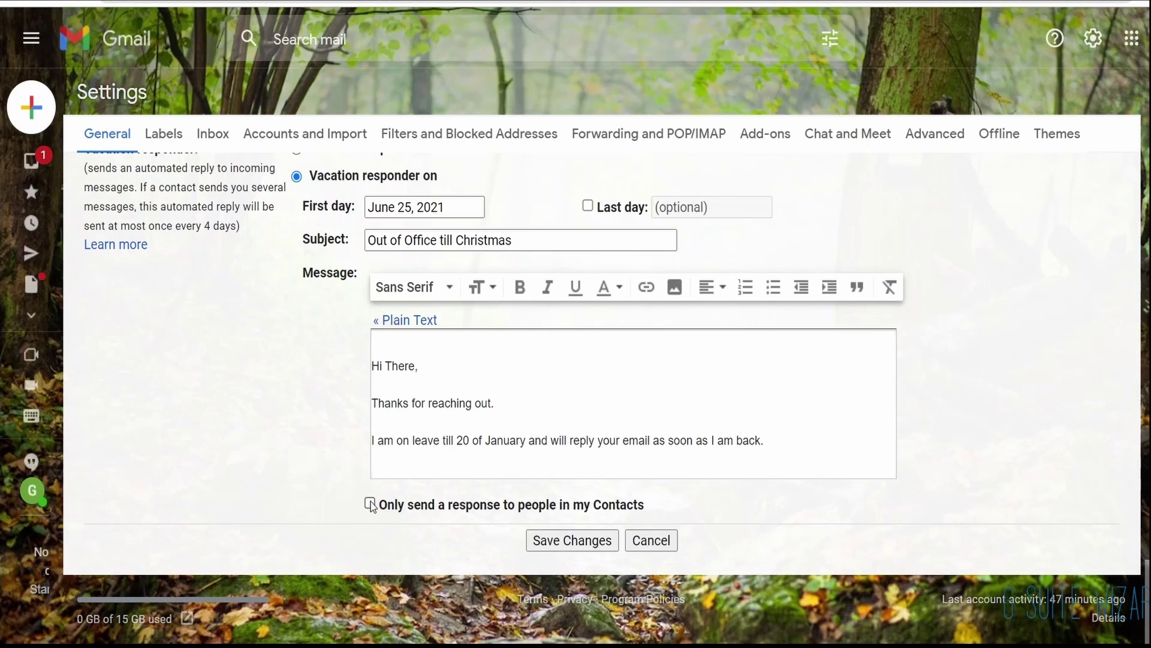
{"action": "scroll", "coordinate": [371, 505], "scroll_direction": "up", "scroll_amount": 10}
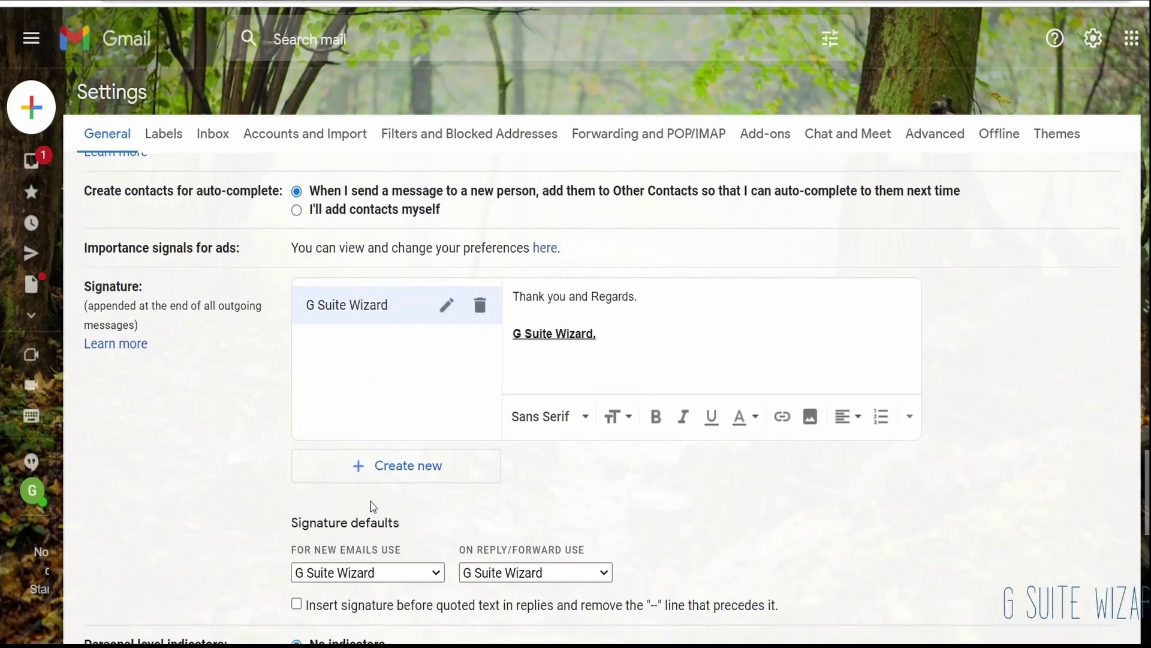
{"action": "scroll", "coordinate": [371, 505], "scroll_direction": "up", "scroll_amount": 4}
{"action": "scroll", "coordinate": [372, 504], "scroll_direction": "down", "scroll_amount": 6}
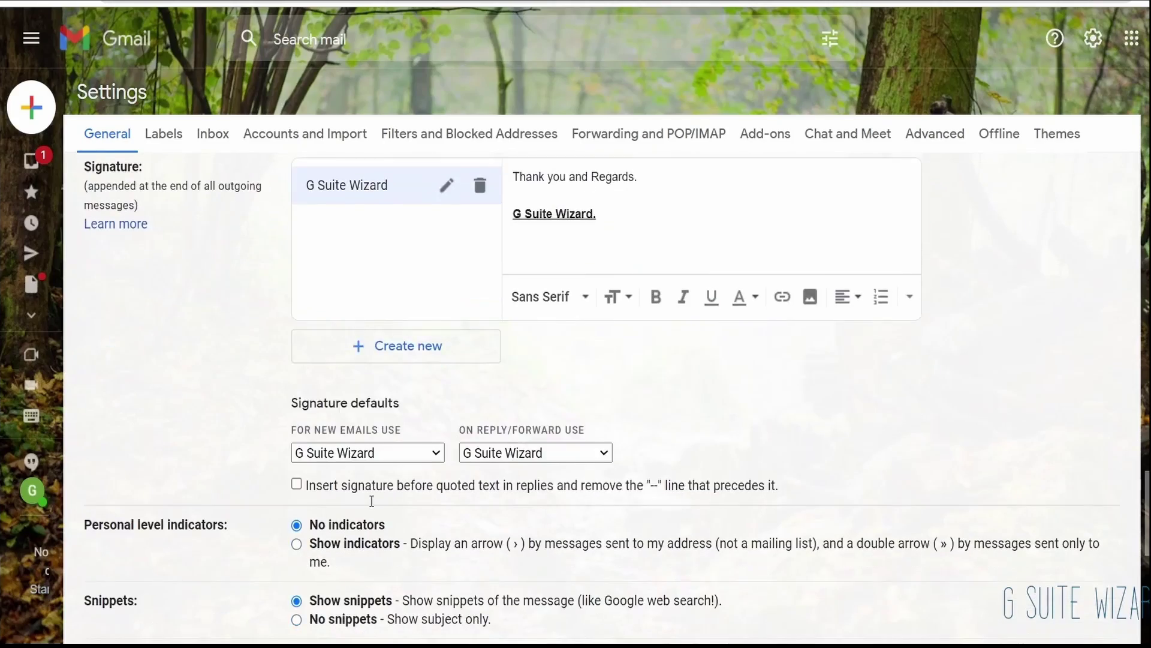
{"action": "scroll", "coordinate": [372, 500], "scroll_direction": "up", "scroll_amount": 15}
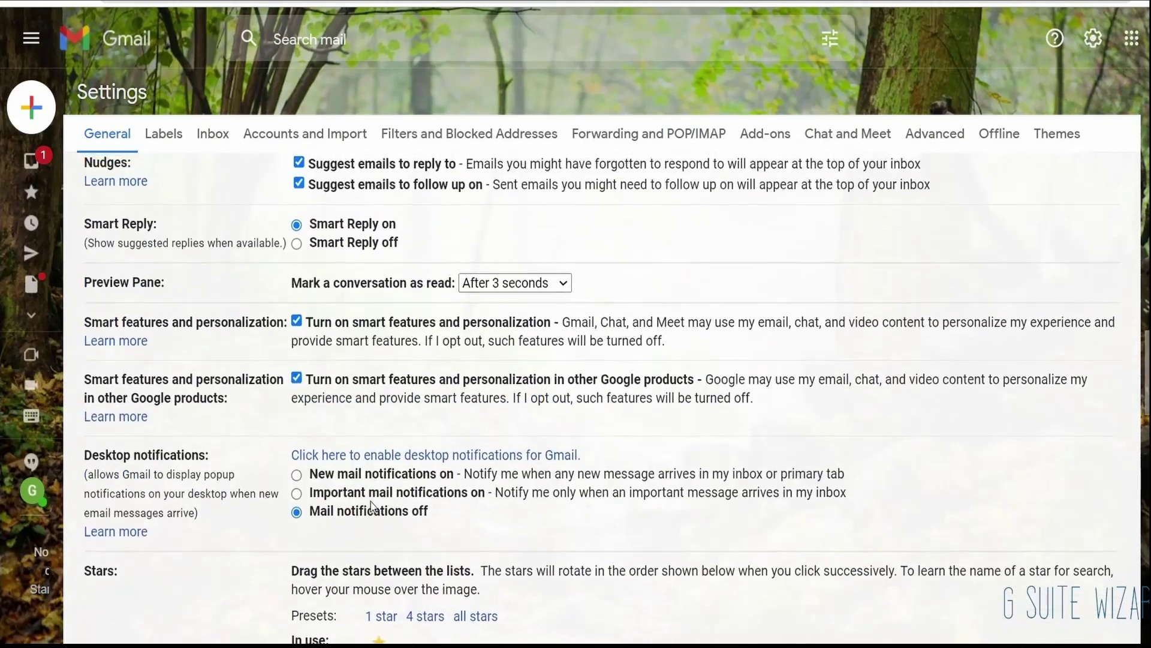
{"action": "scroll", "coordinate": [370, 506], "scroll_direction": "up", "scroll_amount": 20}
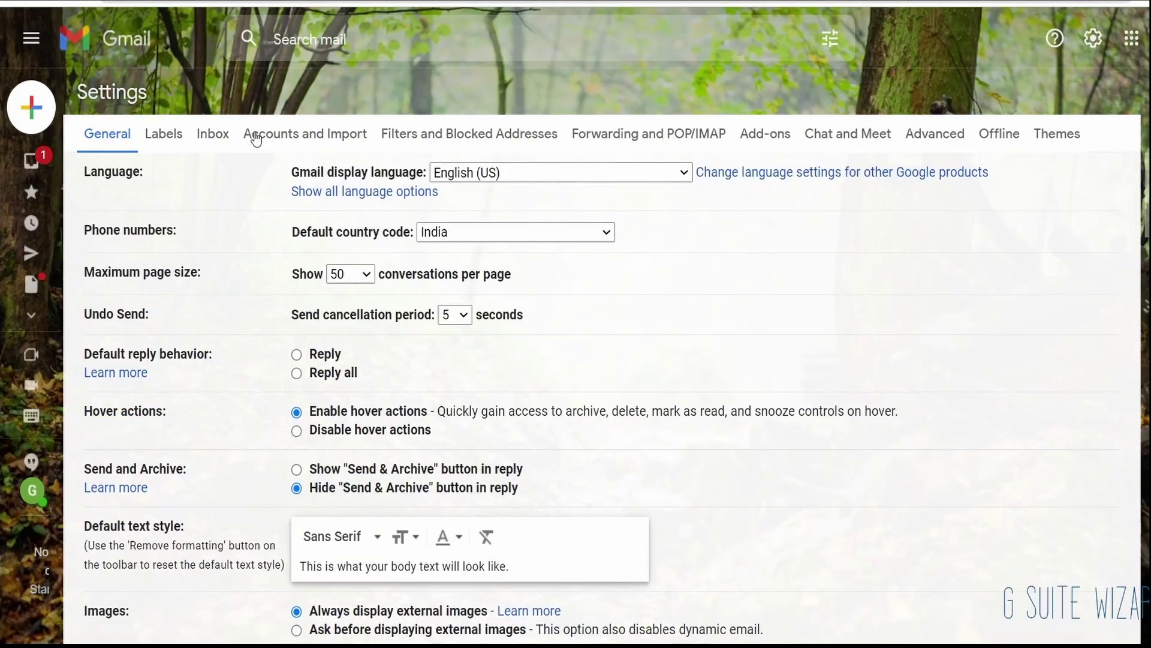
Step: Browse the Labels and Inbox settings tabs, ending on Accounts and Import
{"action": "left_click", "coordinate": [186, 144]}
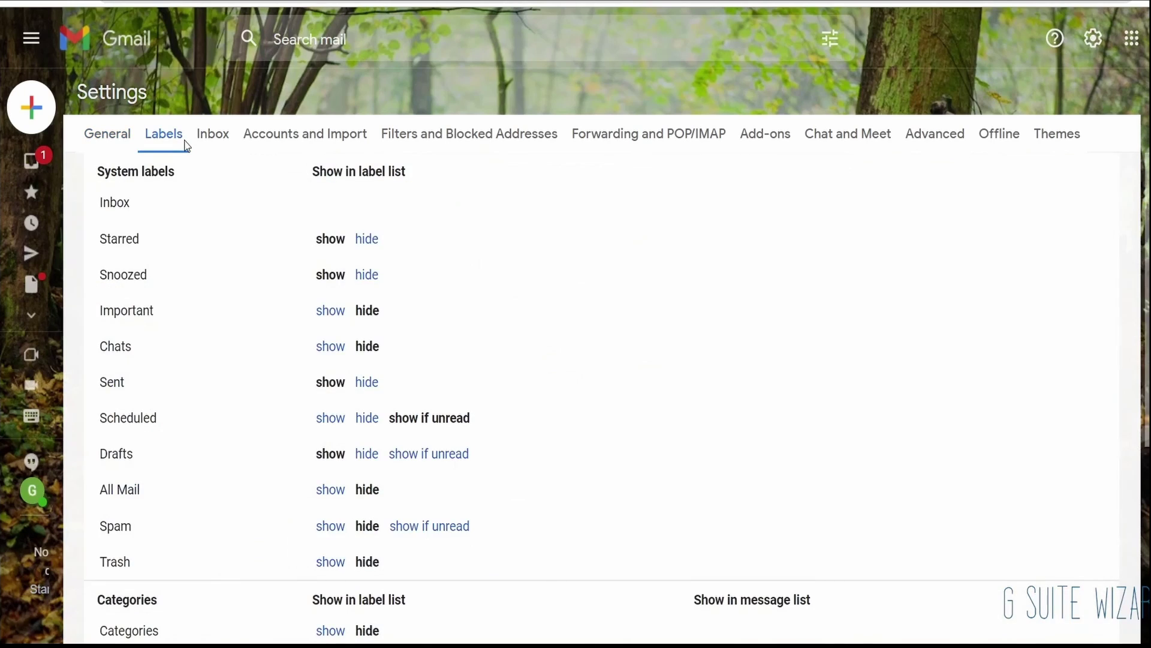
{"action": "scroll", "coordinate": [213, 326], "scroll_direction": "down", "scroll_amount": 5}
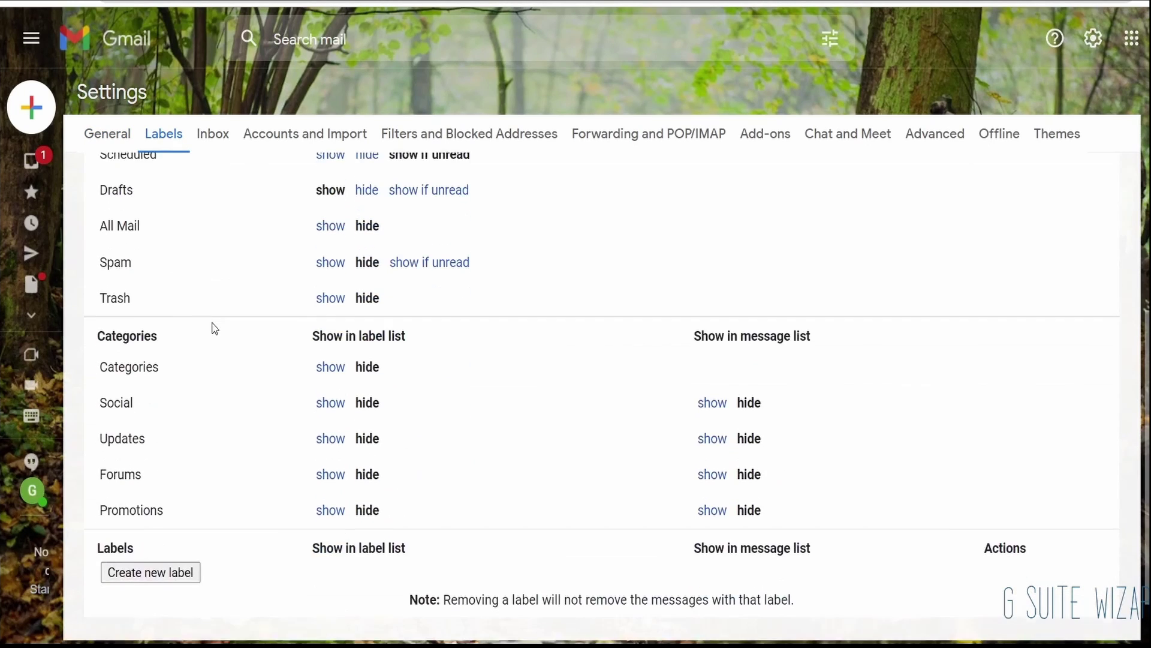
{"action": "scroll", "coordinate": [214, 328], "scroll_direction": "up", "scroll_amount": 5}
{"action": "left_click", "coordinate": [213, 134]}
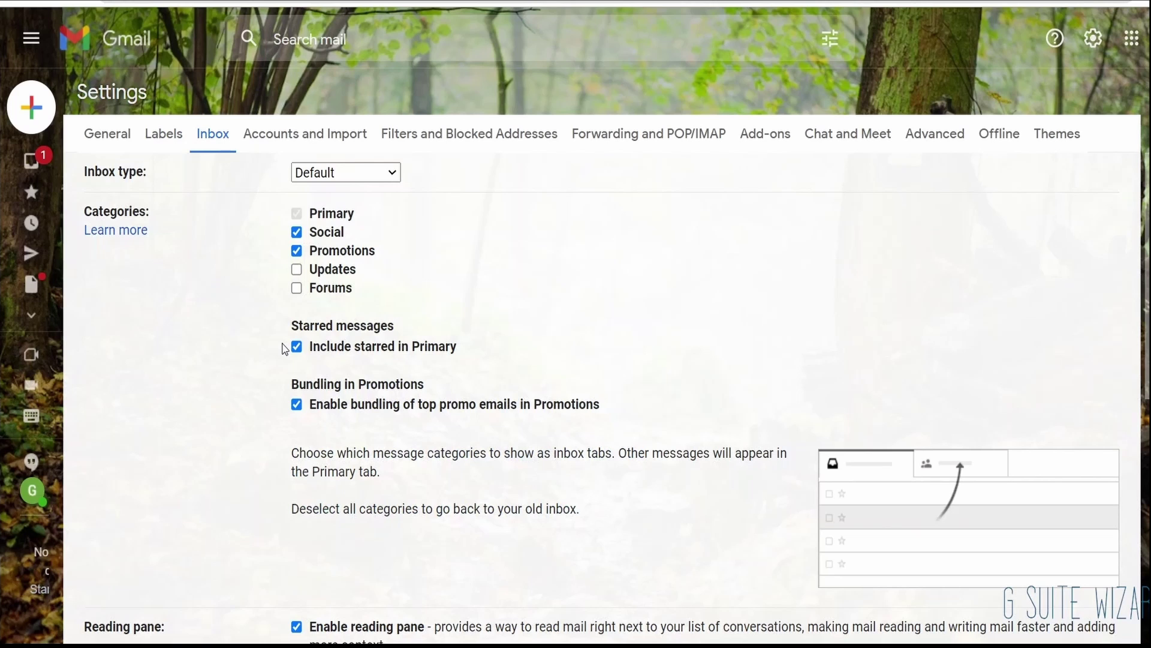
{"action": "scroll", "coordinate": [285, 349], "scroll_direction": "down", "scroll_amount": 5}
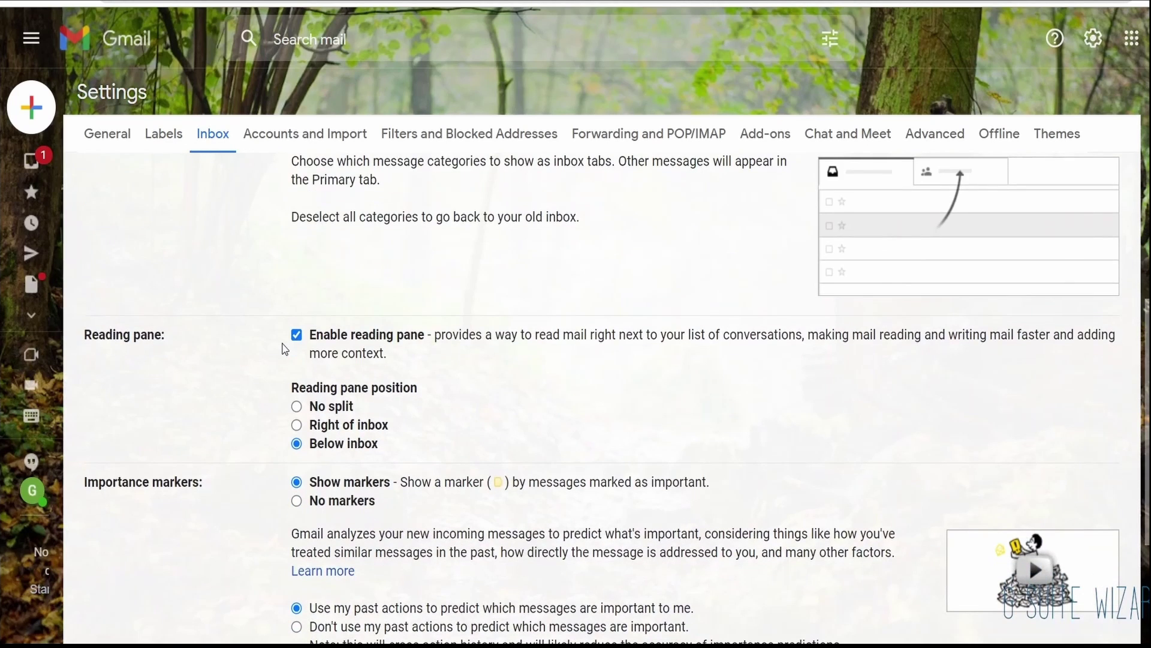
{"action": "scroll", "coordinate": [285, 349], "scroll_direction": "down", "scroll_amount": 3}
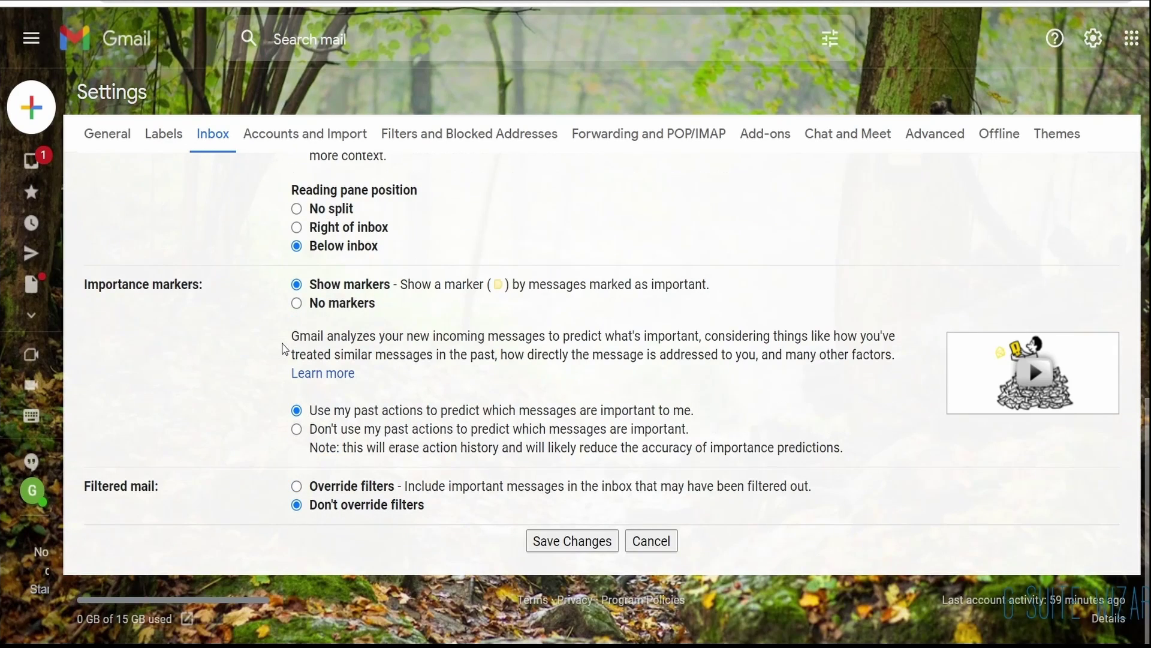
{"action": "scroll", "coordinate": [287, 348], "scroll_direction": "up", "scroll_amount": 8}
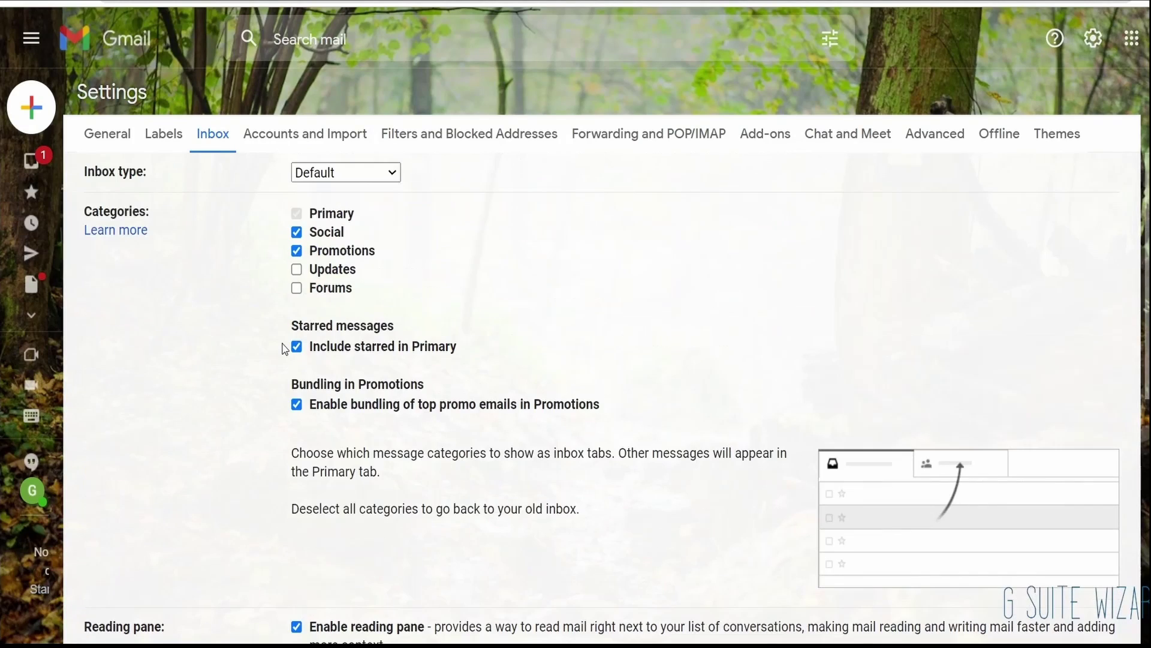
{"action": "left_click", "coordinate": [321, 149]}
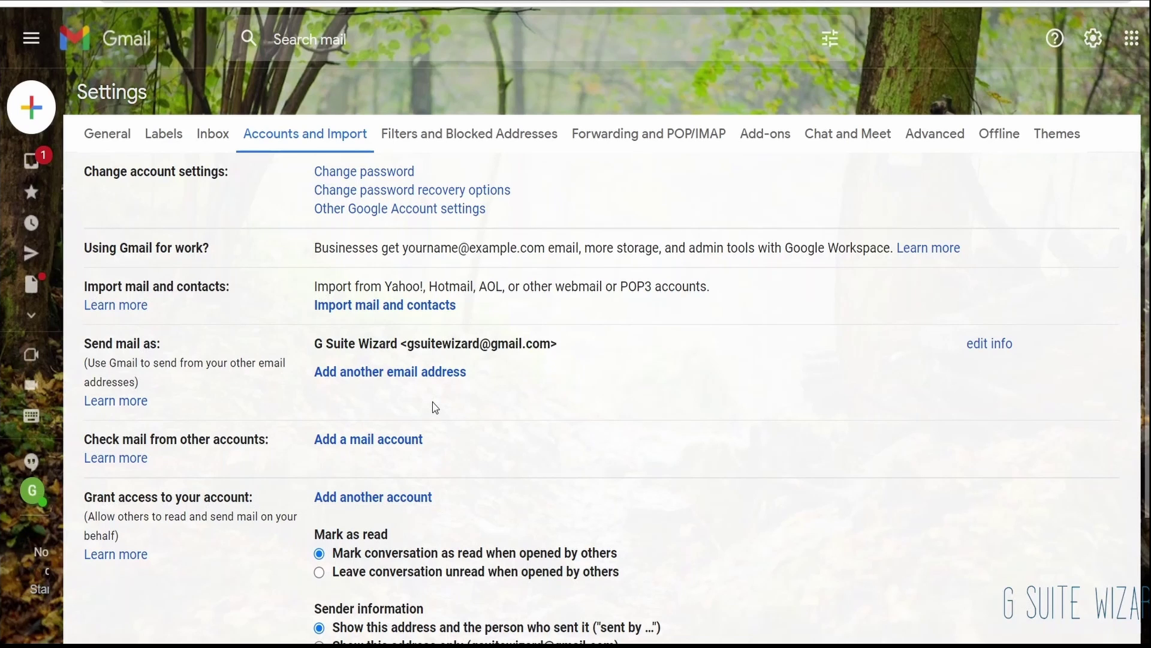
Step: Review Accounts and Import, opening and closing the grant-account-access window, then go to Filters and Blocked Addresses
{"action": "scroll", "coordinate": [436, 408], "scroll_direction": "down", "scroll_amount": 1}
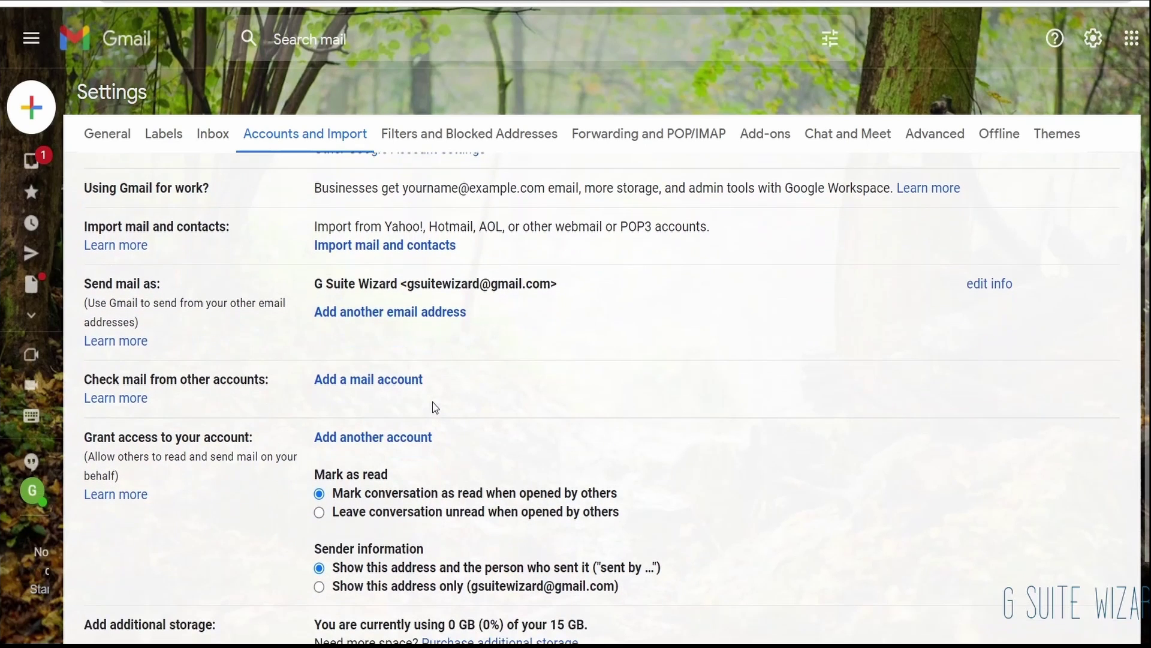
{"action": "scroll", "coordinate": [436, 408], "scroll_direction": "down", "scroll_amount": 1}
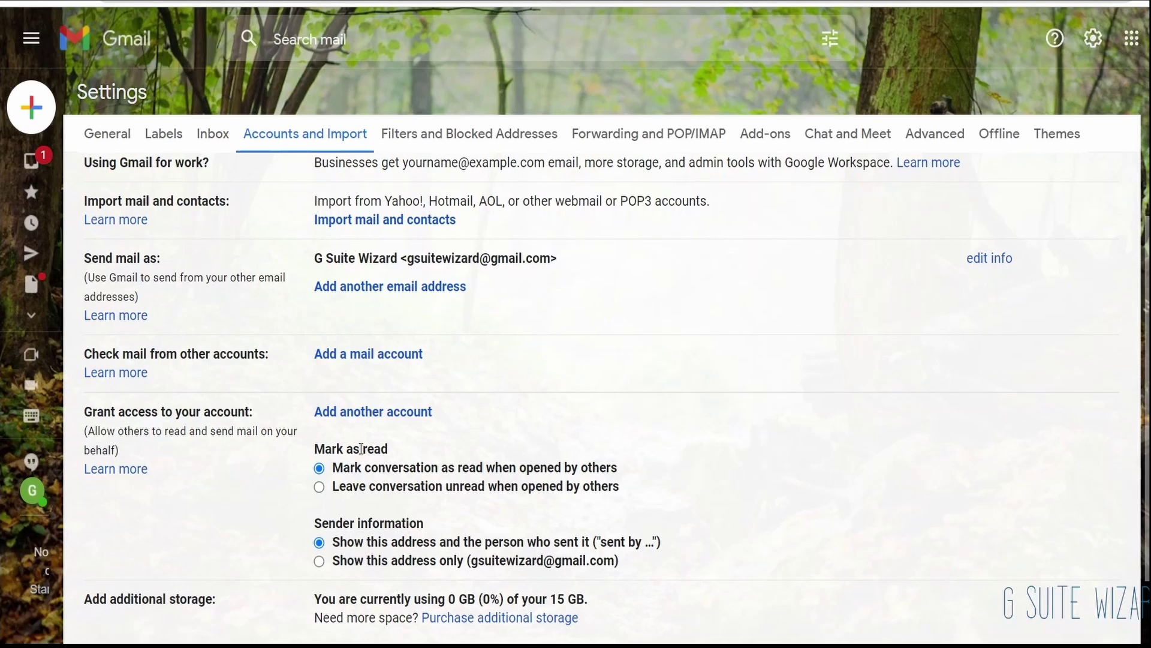
{"action": "left_click", "coordinate": [365, 413]}
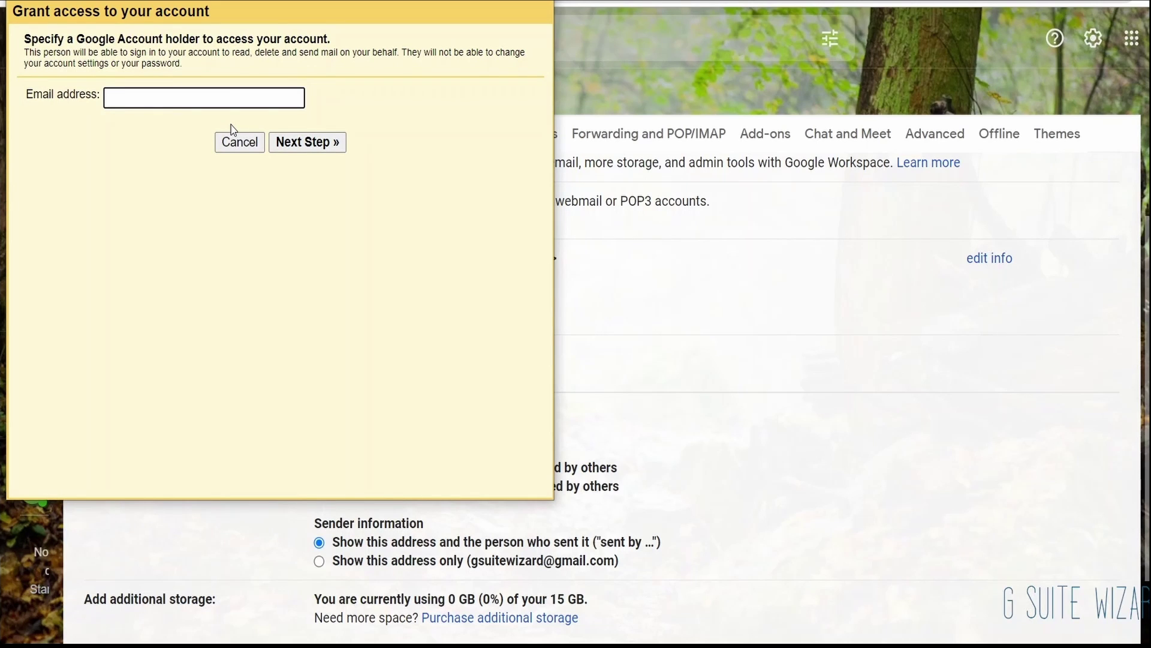
{"action": "left_click", "coordinate": [539, 1]}
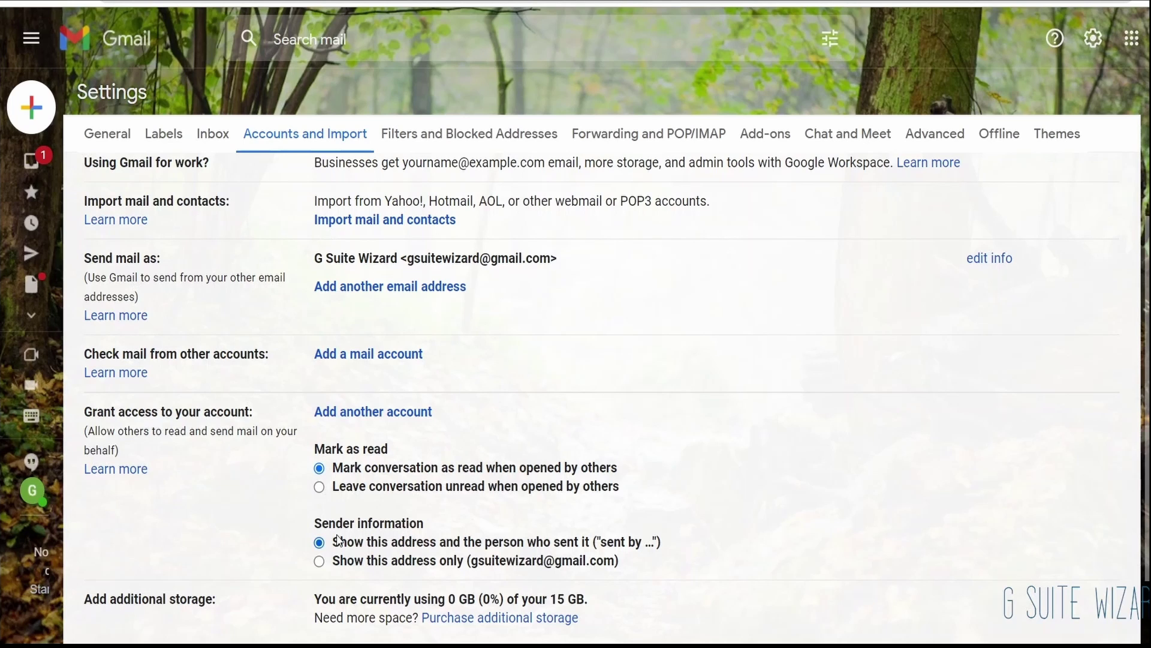
{"action": "scroll", "coordinate": [378, 470], "scroll_direction": "down", "scroll_amount": 2}
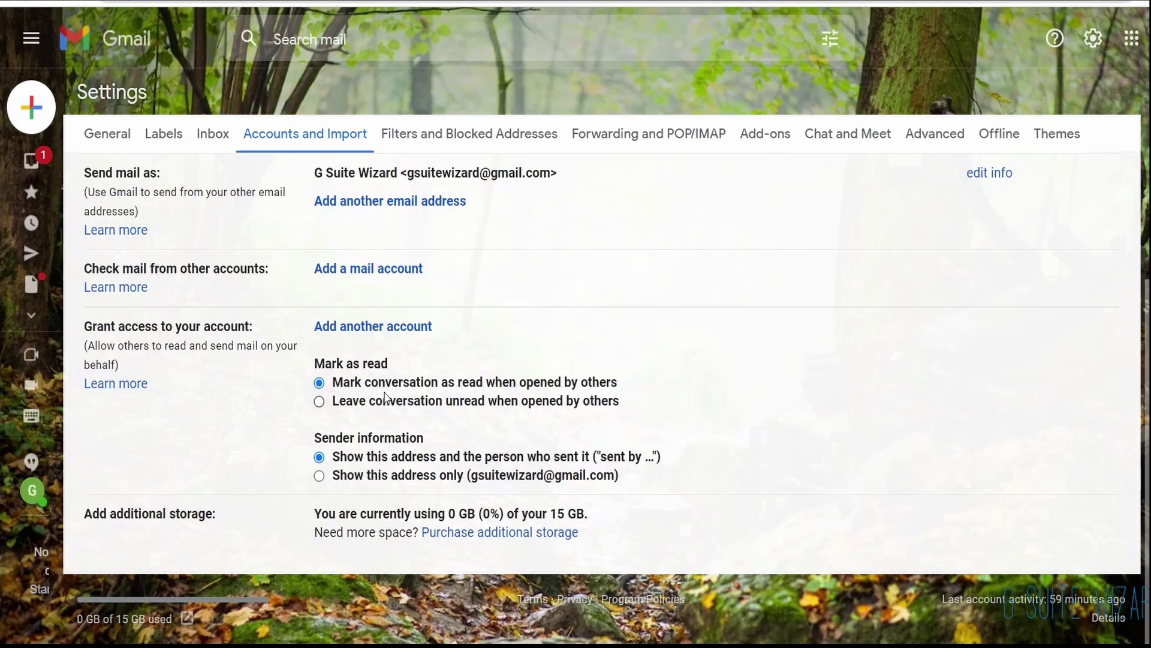
{"action": "left_click", "coordinate": [497, 155]}
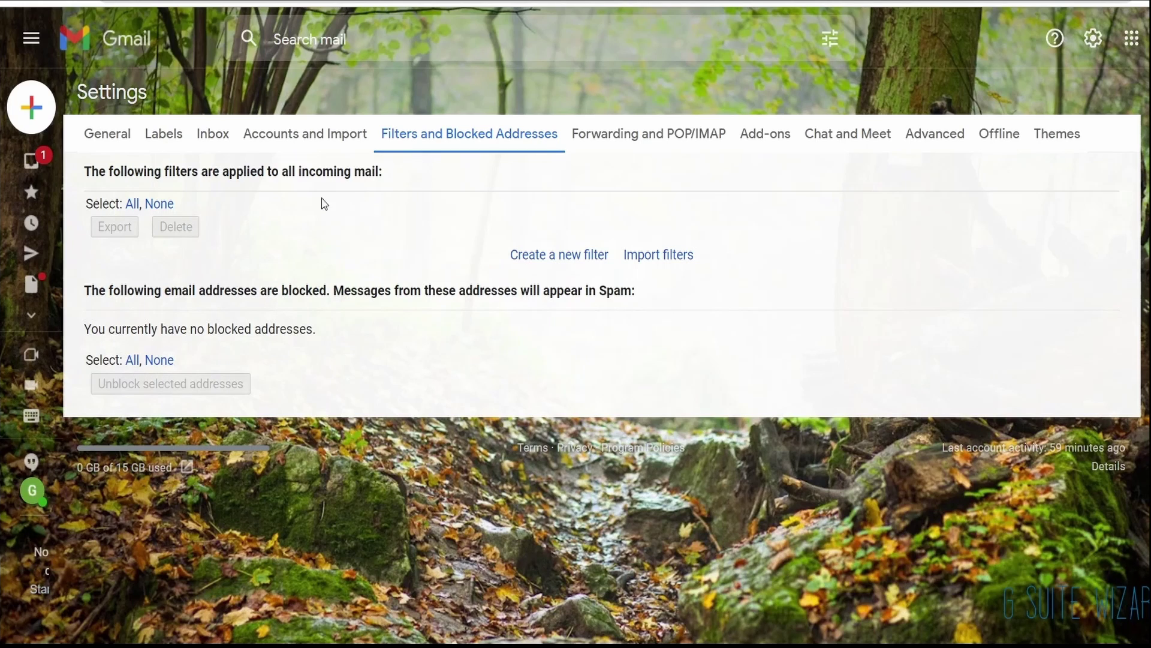
Step: Preview the new-filter criteria window without saving, then go to Forwarding and POP/IMAP
{"action": "left_click", "coordinate": [559, 258]}
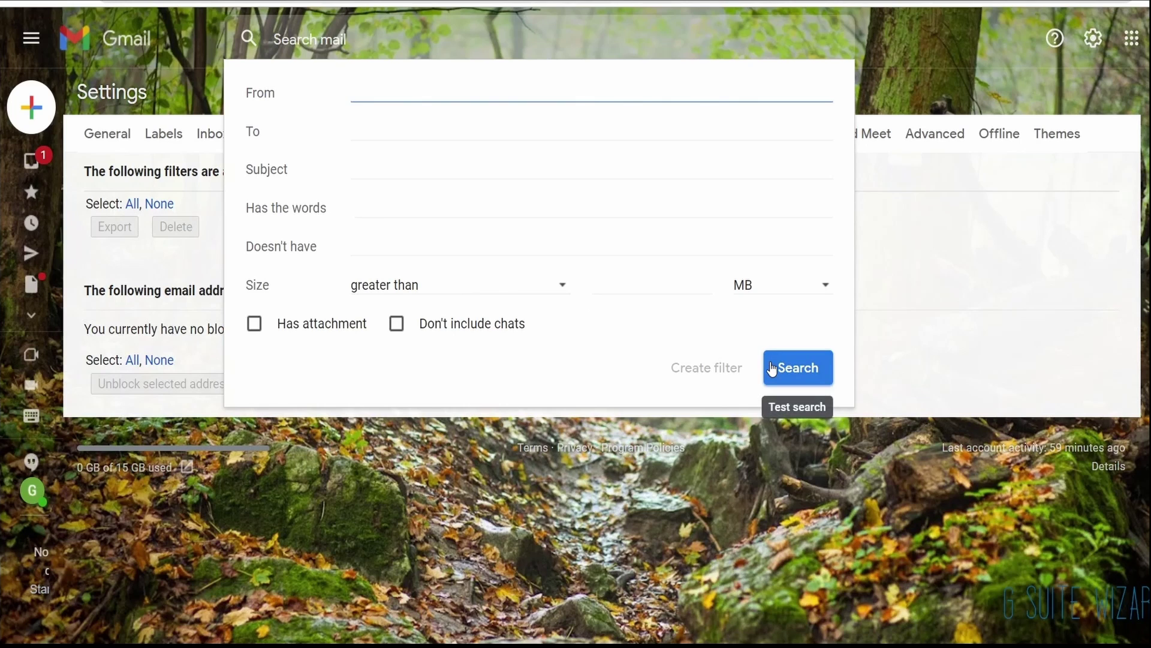
{"action": "key", "text": "Escape"}
{"action": "left_click", "coordinate": [637, 133]}
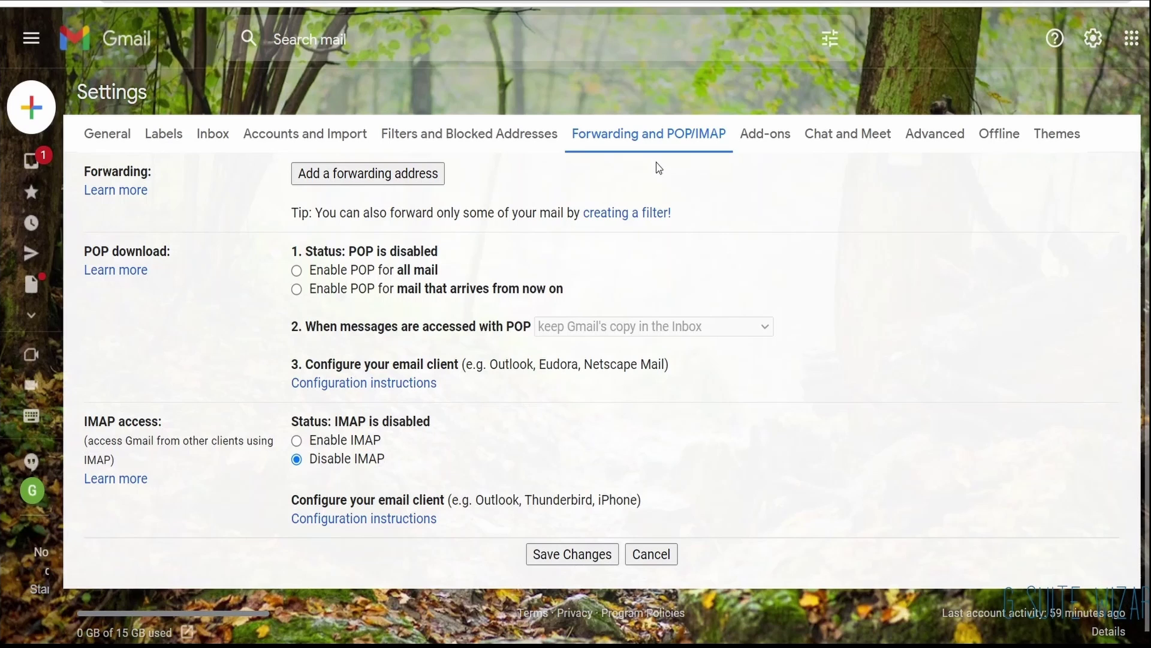
Step: Preview the add-forwarding-address dialog without adding one, then go through Add-ons to Chat and Meet
{"action": "left_click", "coordinate": [367, 177]}
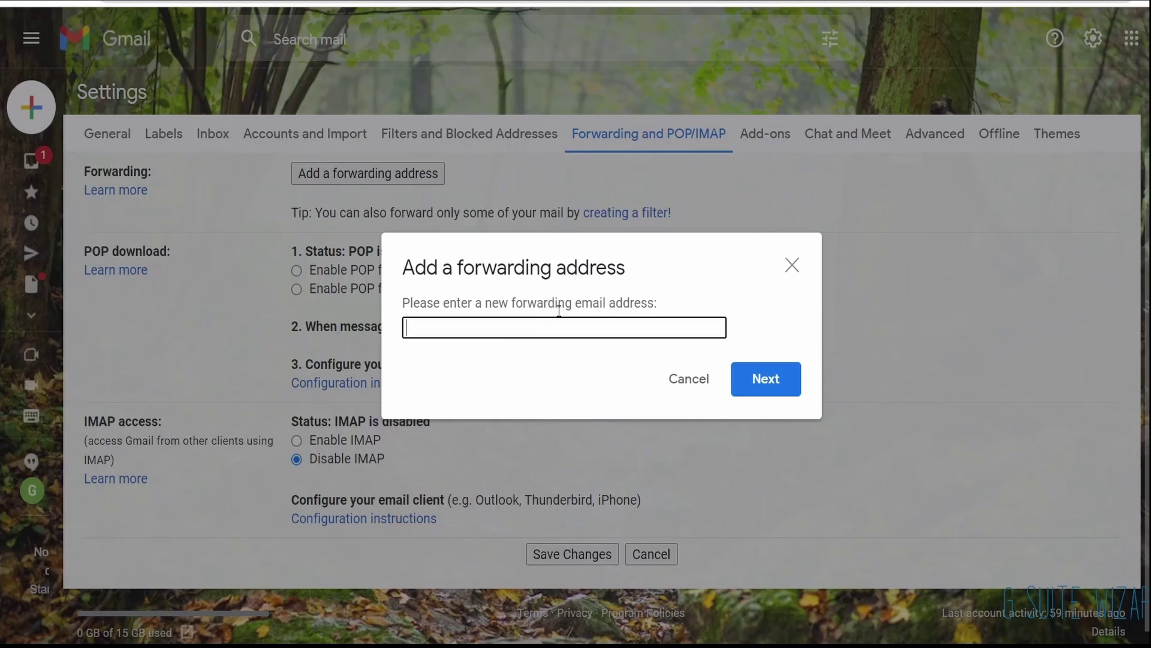
{"action": "left_click", "coordinate": [793, 266]}
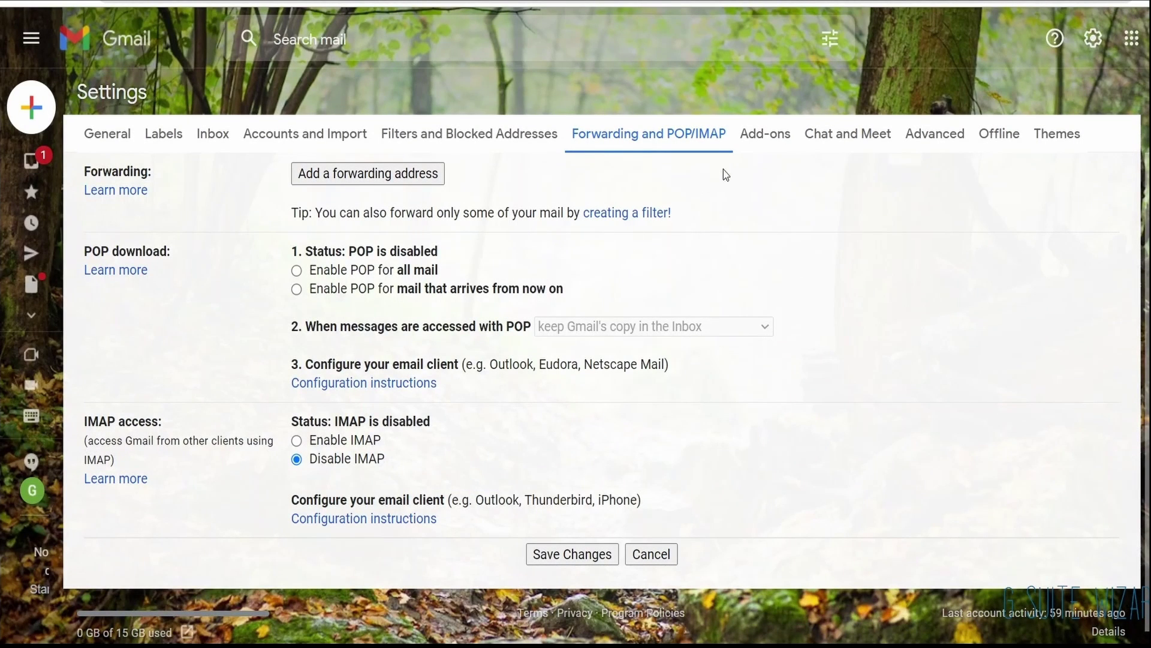
{"action": "left_click", "coordinate": [764, 137]}
{"action": "left_click", "coordinate": [826, 131]}
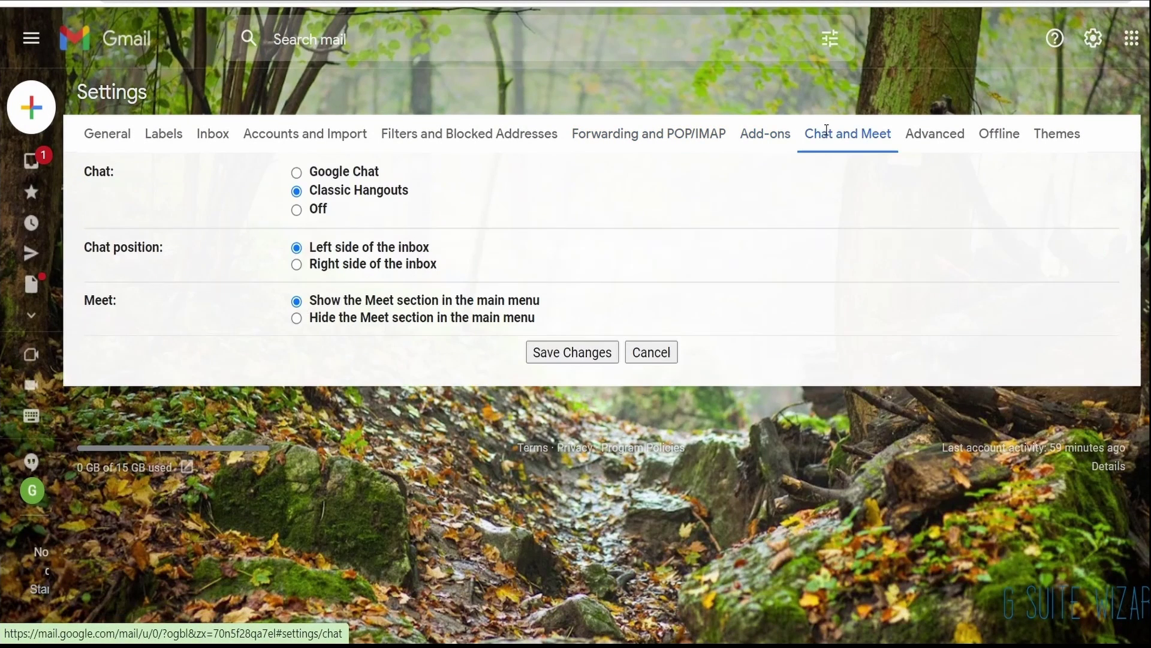